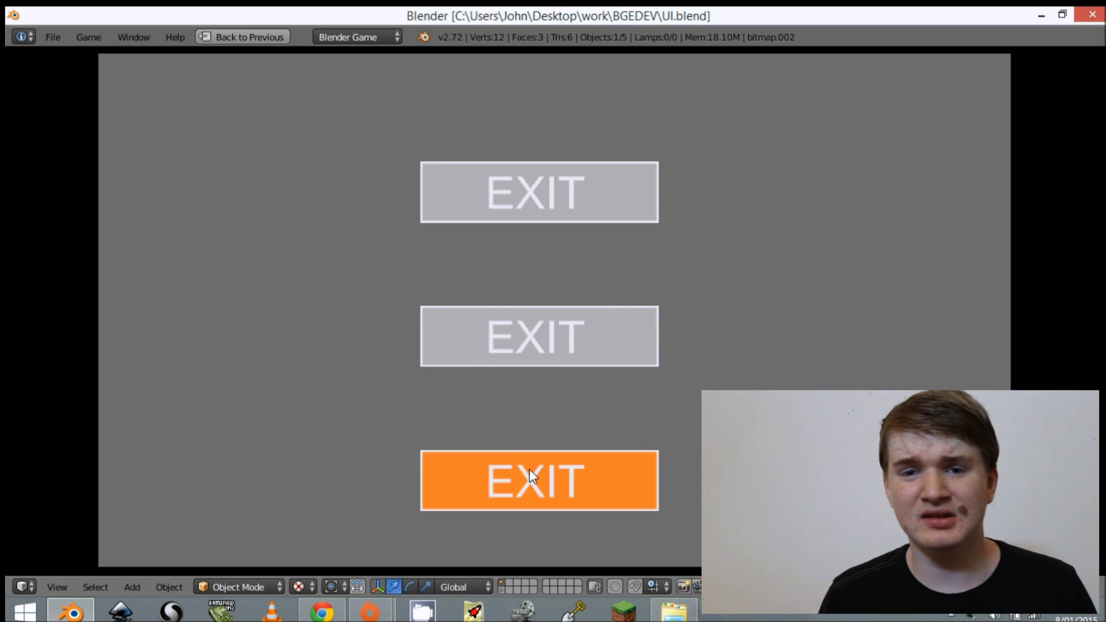
- Preview the finished menu in the game engine, testing the rollover effect of the lowest EXIT button
{"action": "key", "text": "p"}
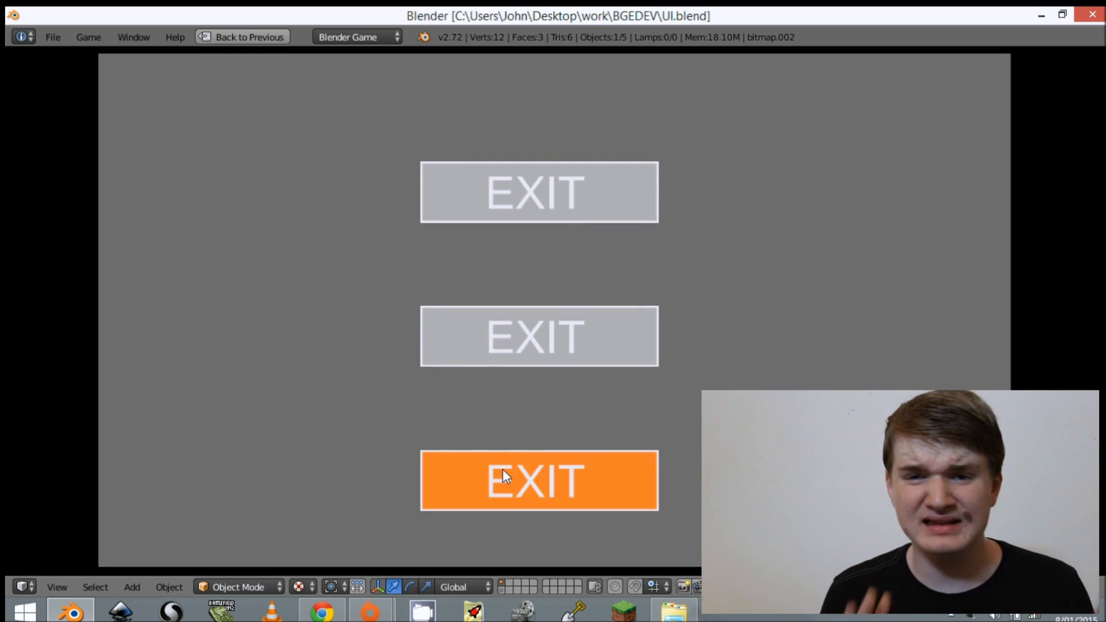
{"action": "left_click", "coordinate": [530, 469]}
{"action": "key", "text": "p"}
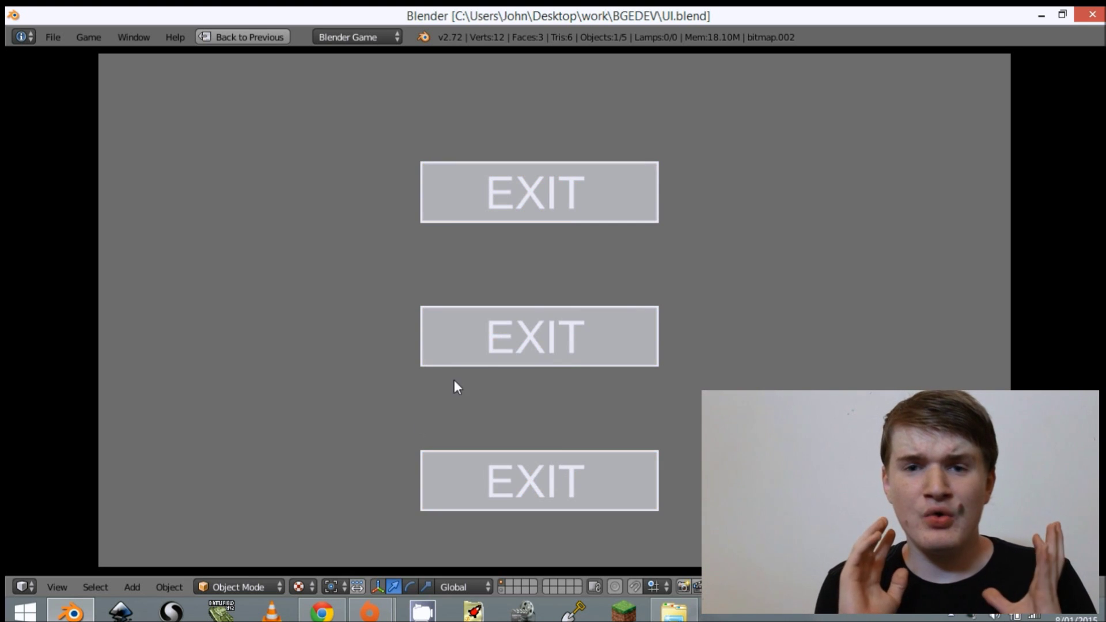
{"action": "left_click", "coordinate": [530, 469]}
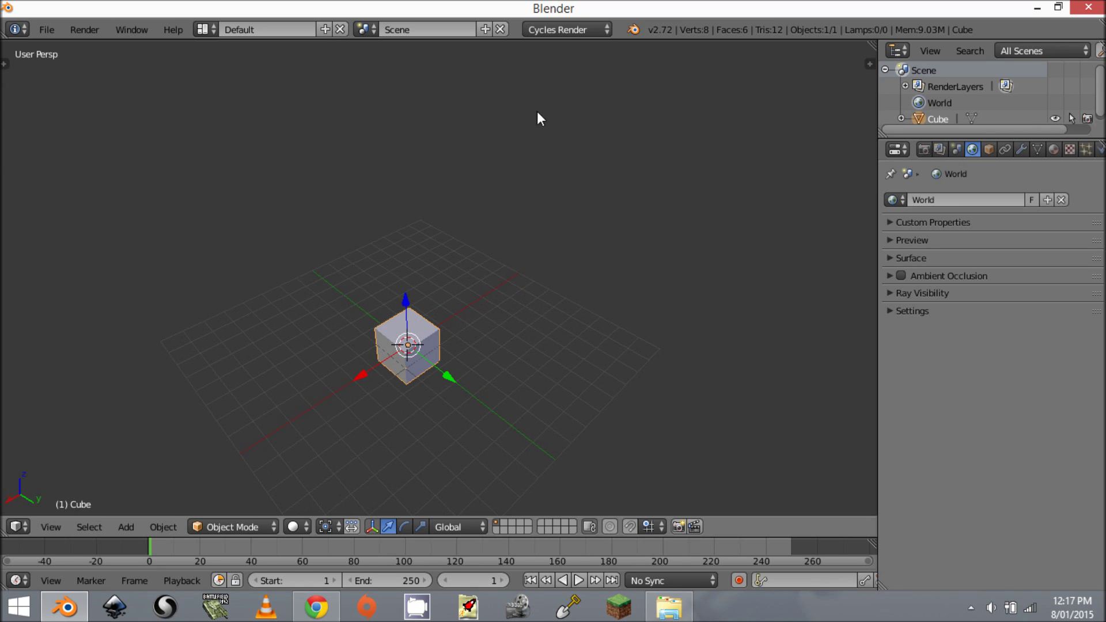
- Set the render engine of the new scene to Blender Game
{"action": "left_click", "coordinate": [568, 27]}
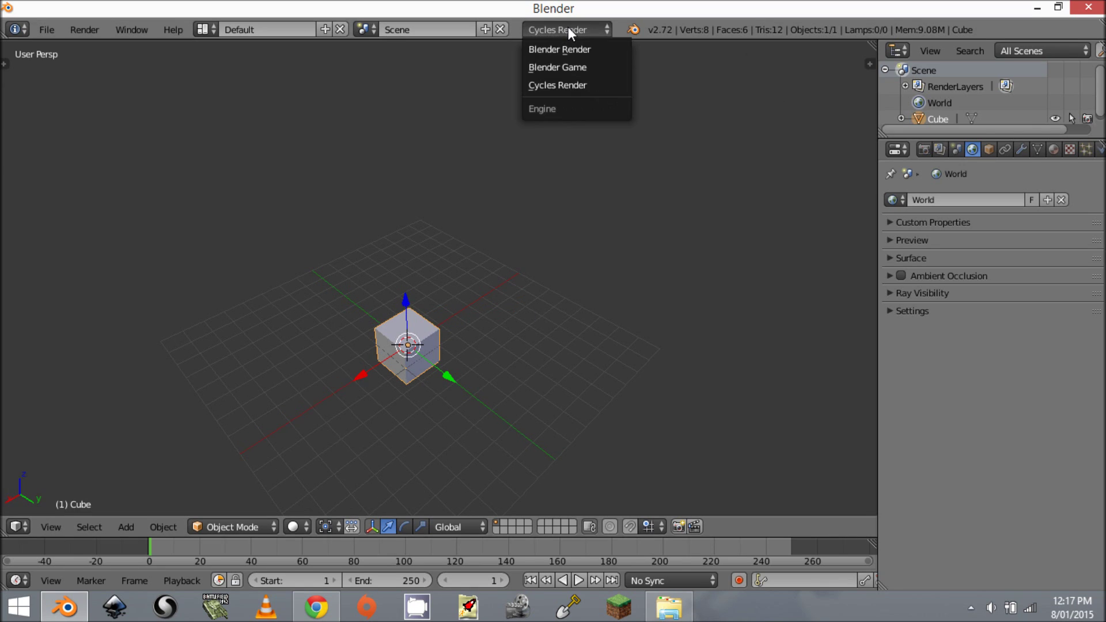
{"action": "left_click", "coordinate": [557, 67]}
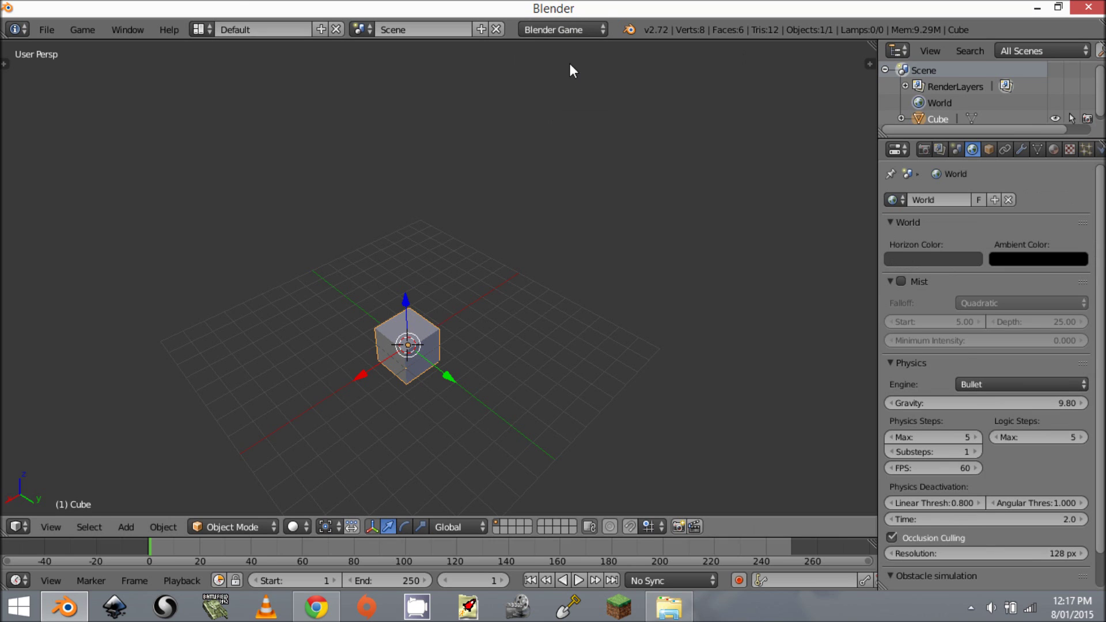
- Check in the Import-Export add-ons of the user preferences whether Import Images as Planes is enabled
{"action": "left_click", "coordinate": [48, 30]}
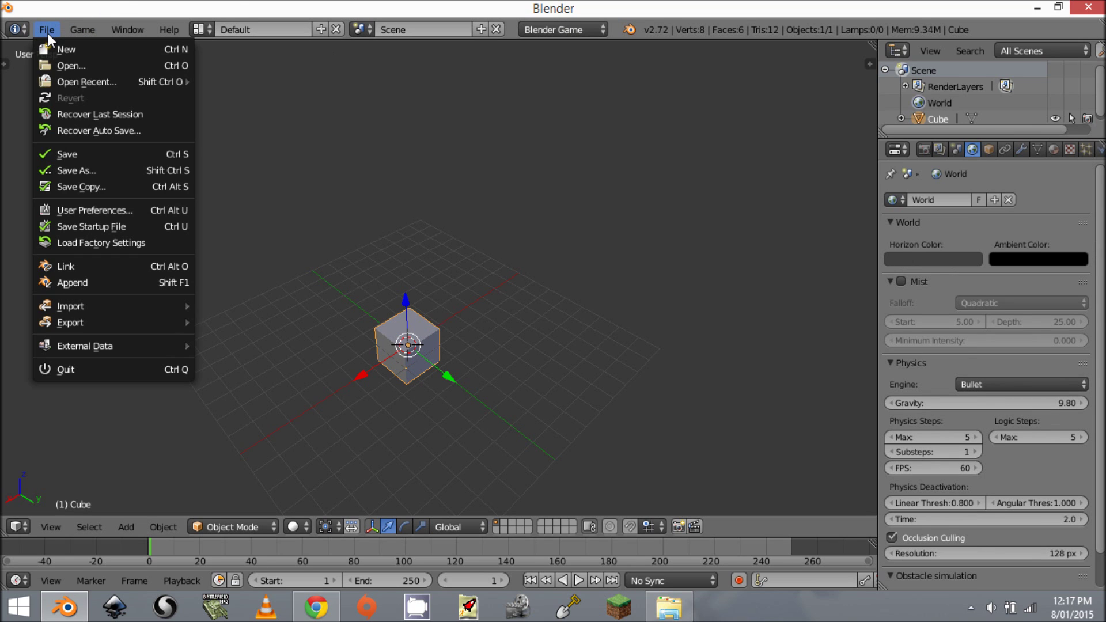
{"action": "left_click", "coordinate": [86, 210]}
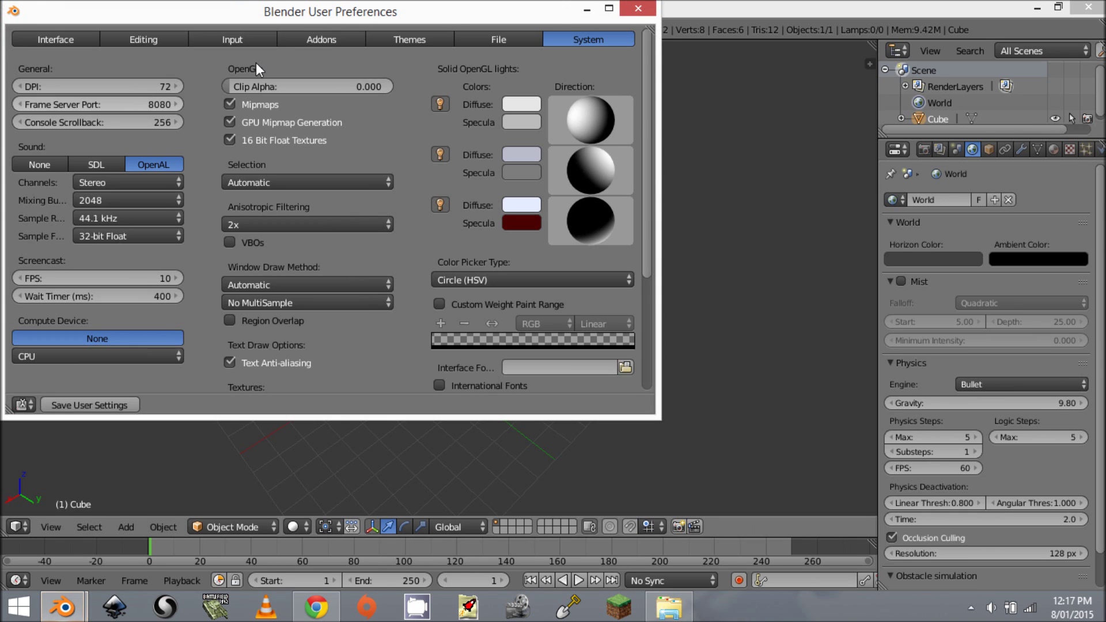
{"action": "left_click", "coordinate": [324, 38]}
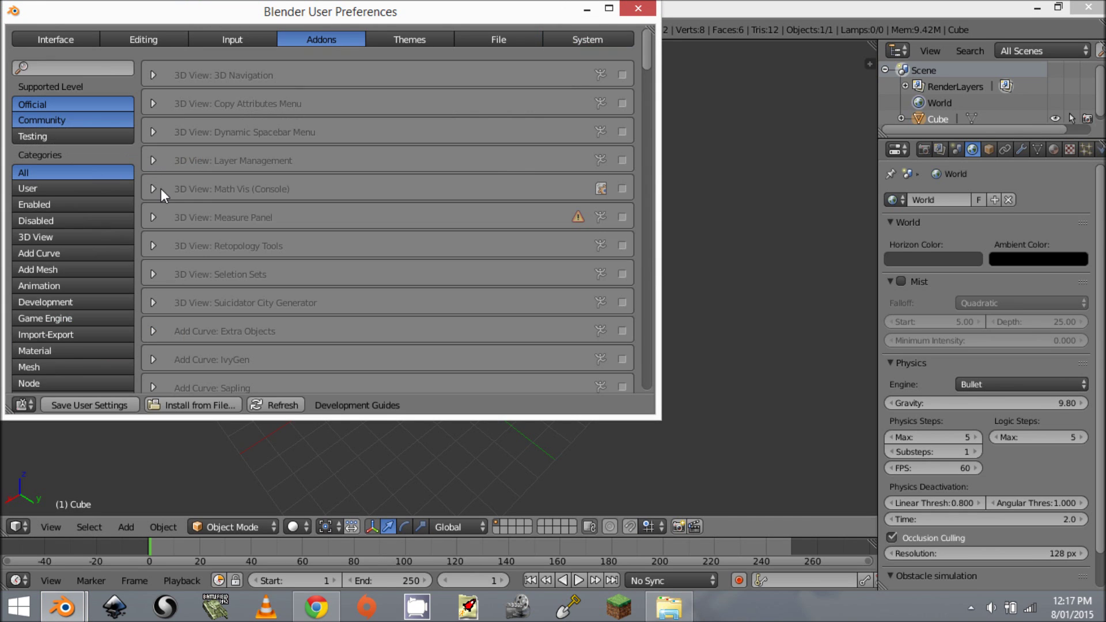
{"action": "left_click", "coordinate": [64, 335]}
{"action": "scroll", "coordinate": [393, 261], "scroll_direction": "down", "scroll_amount": 10}
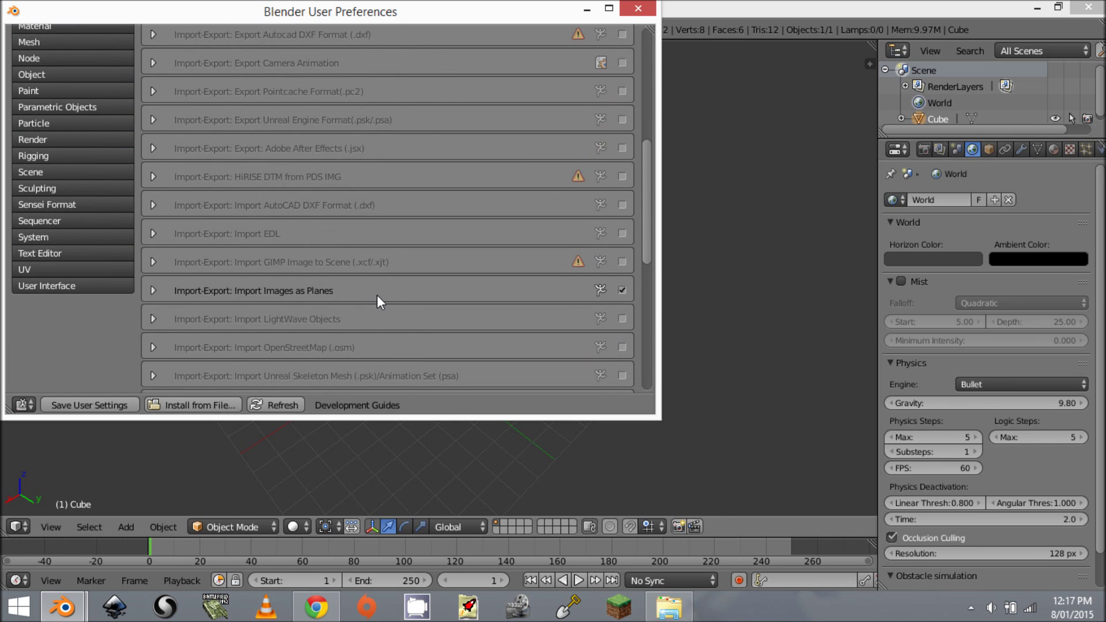
{"action": "left_click", "coordinate": [638, 9]}
- Delete the default cube and view the empty scene from the top
{"action": "key", "text": "x"}
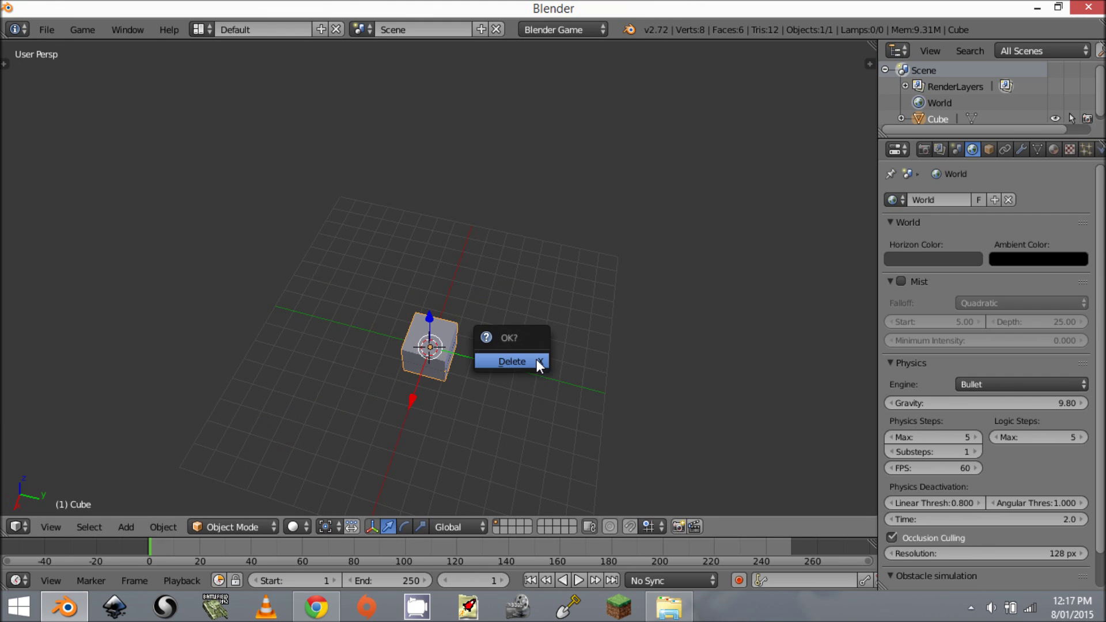
{"action": "left_click", "coordinate": [537, 358]}
{"action": "key", "text": "KP_7"}
- Import bitmap.png from the Desktop folder into the scene with Images as Planes, browsing the files as thumbnails
{"action": "key", "text": "shift+a"}
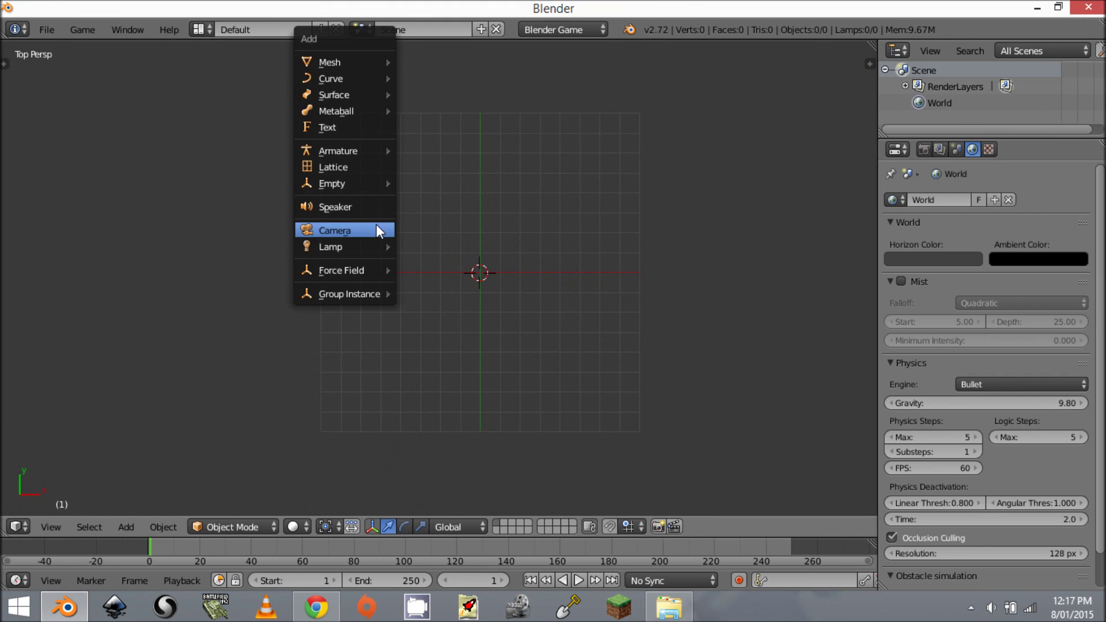
{"action": "mouse_move", "coordinate": [357, 62]}
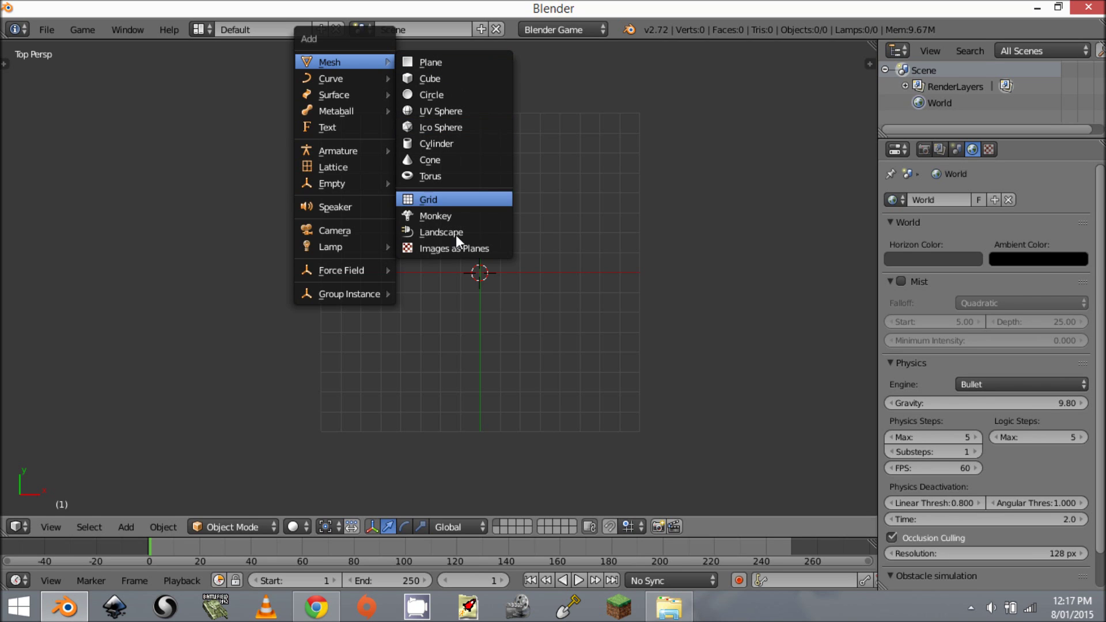
{"action": "left_click", "coordinate": [489, 248]}
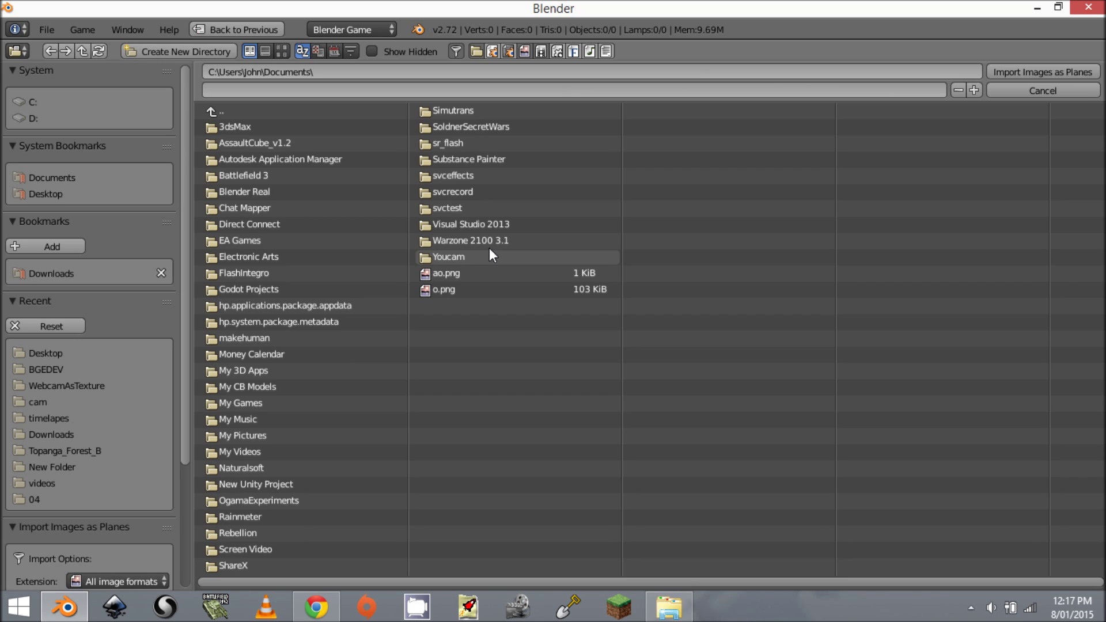
{"action": "left_click", "coordinate": [34, 195]}
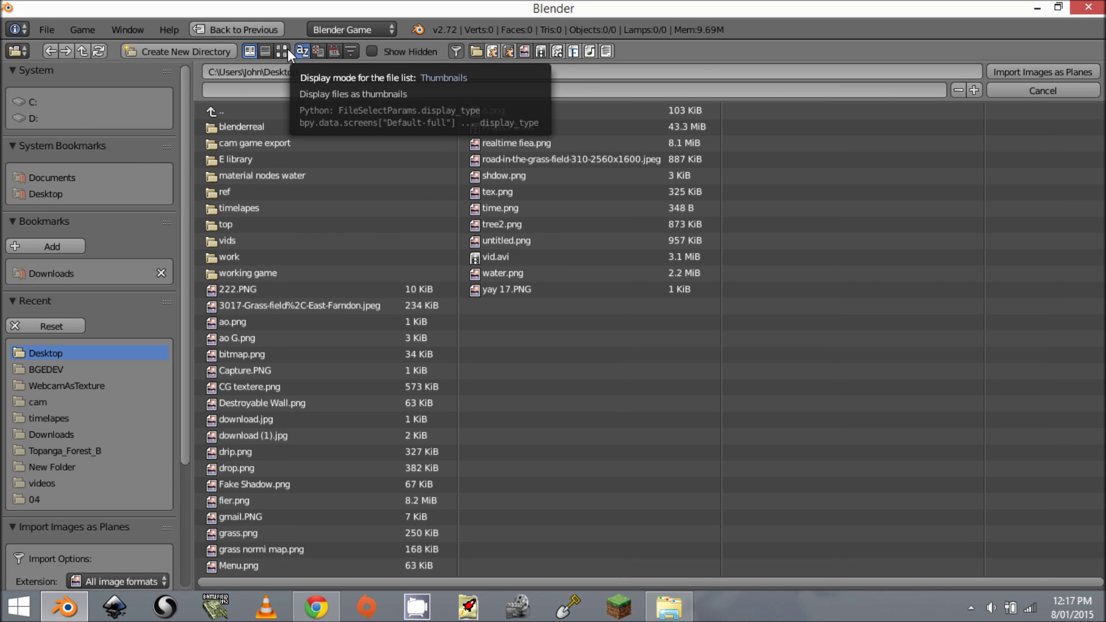
{"action": "left_click", "coordinate": [285, 49]}
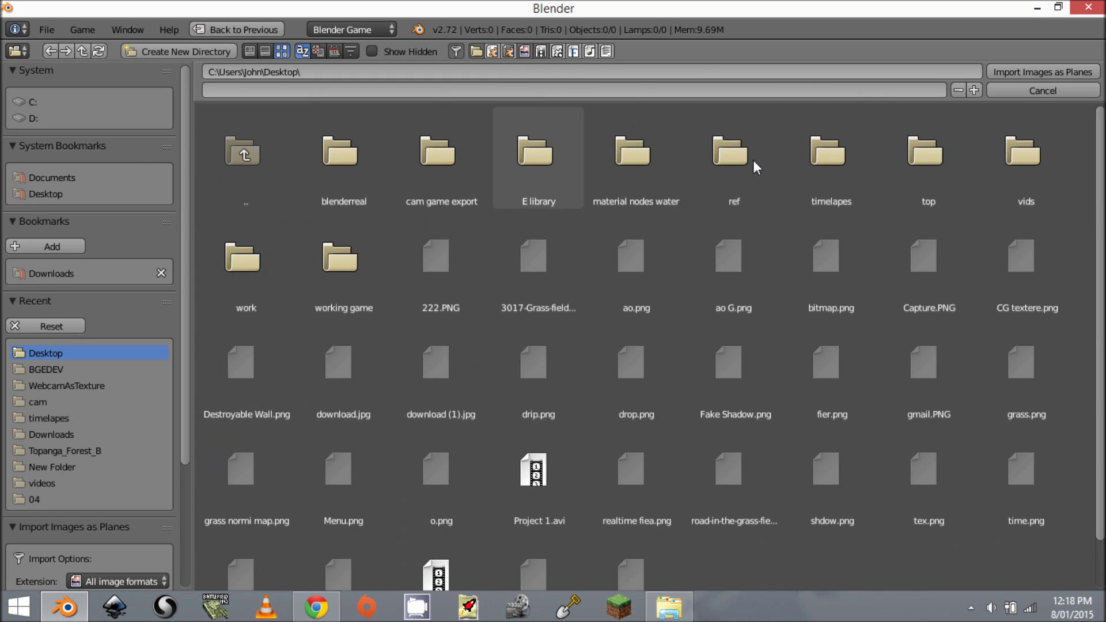
{"action": "left_click", "coordinate": [848, 310]}
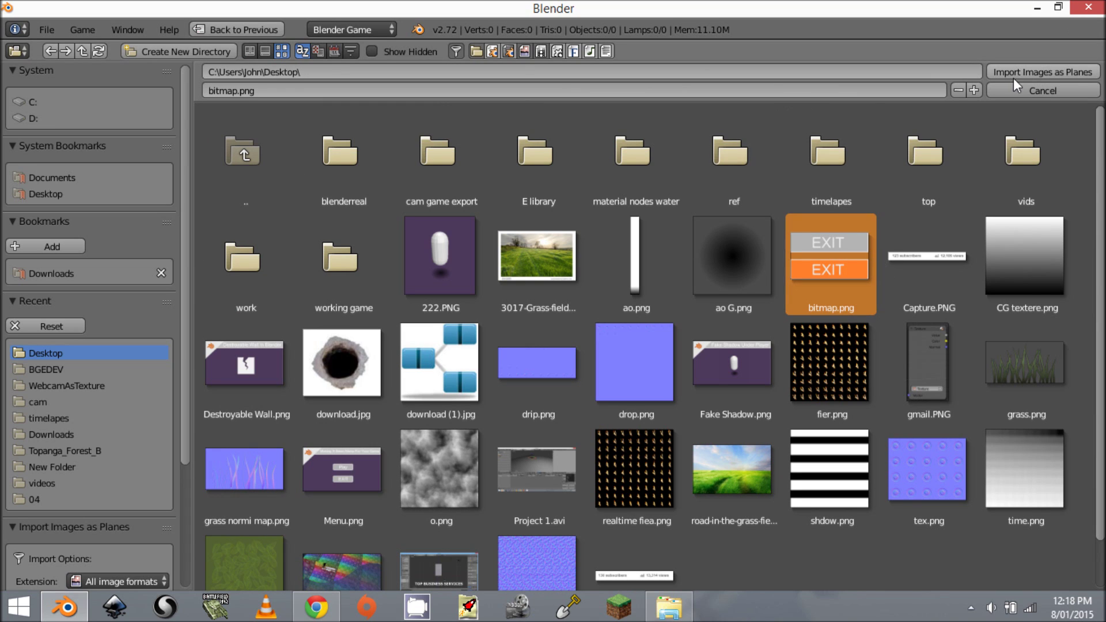
{"action": "left_click", "coordinate": [1066, 74]}
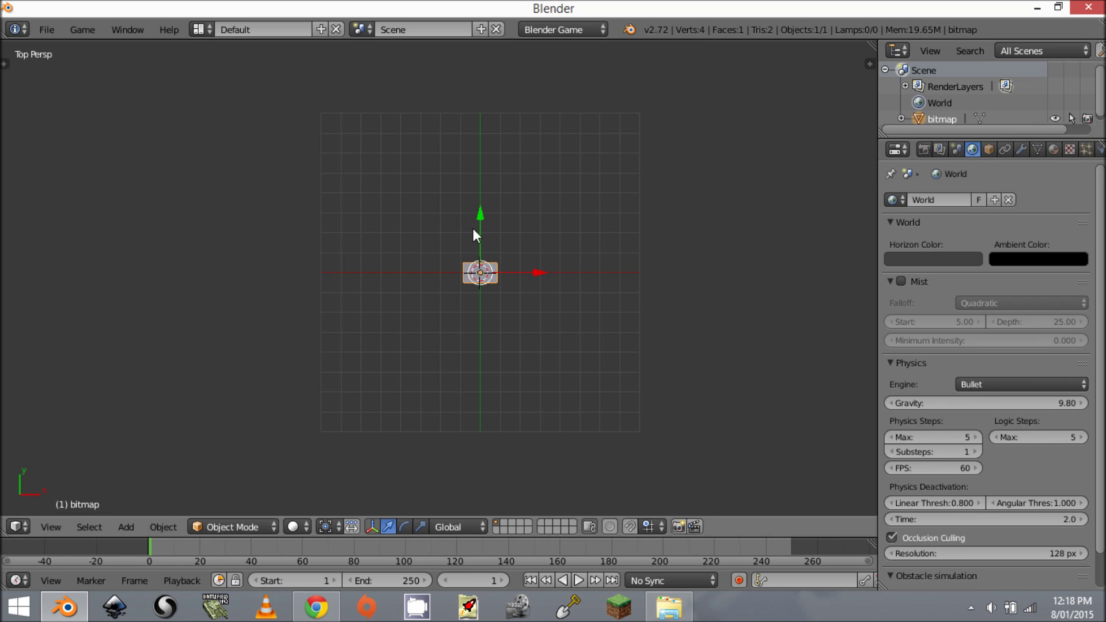
- Show the imported plane close up in orthographic top view with textured viewport shading
{"action": "scroll", "coordinate": [513, 242], "scroll_direction": "up", "scroll_amount": 4}
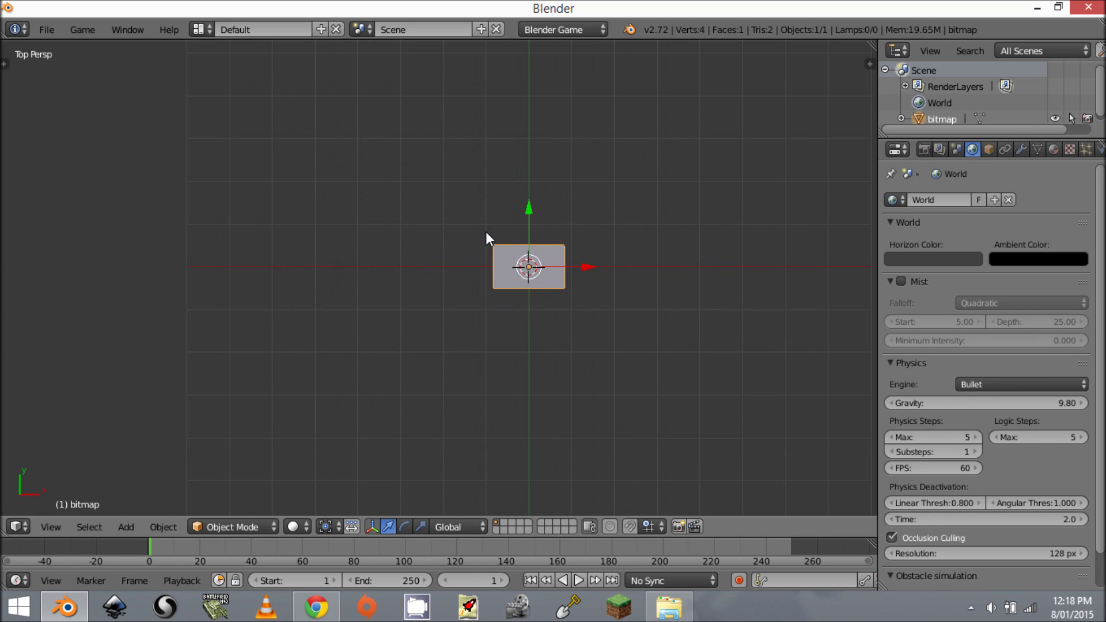
{"action": "key", "text": "KP_5"}
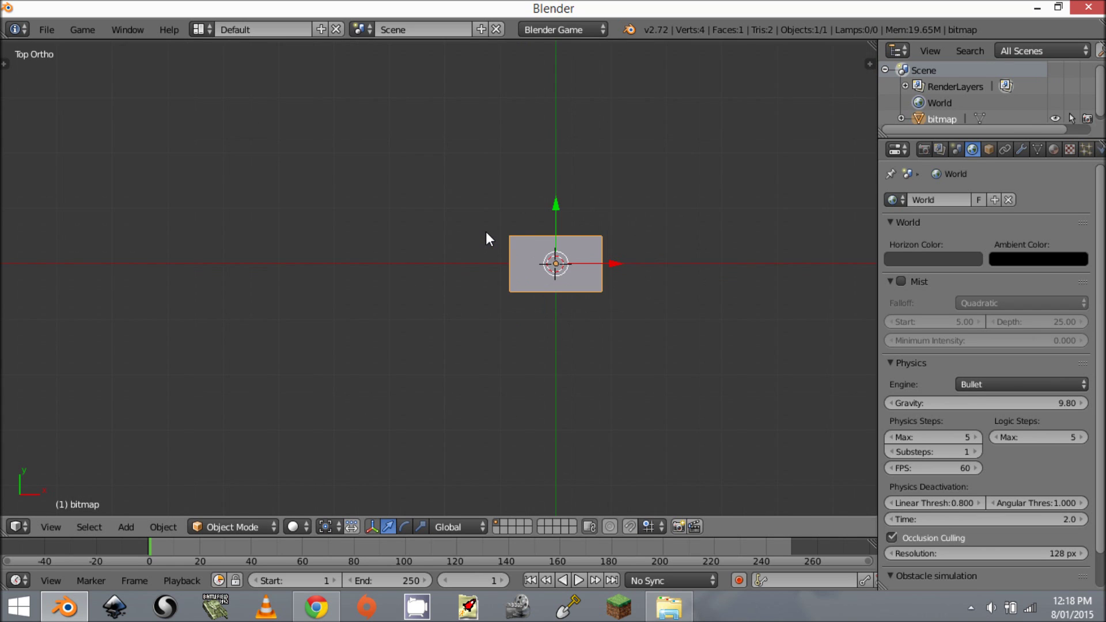
{"action": "scroll", "coordinate": [726, 250], "scroll_direction": "up", "scroll_amount": 5}
{"action": "middle_click_drag", "start_coordinate": [727, 249], "coordinate": [440, 294], "text": "shift"}
{"action": "scroll", "coordinate": [521, 268], "scroll_direction": "up", "scroll_amount": 2}
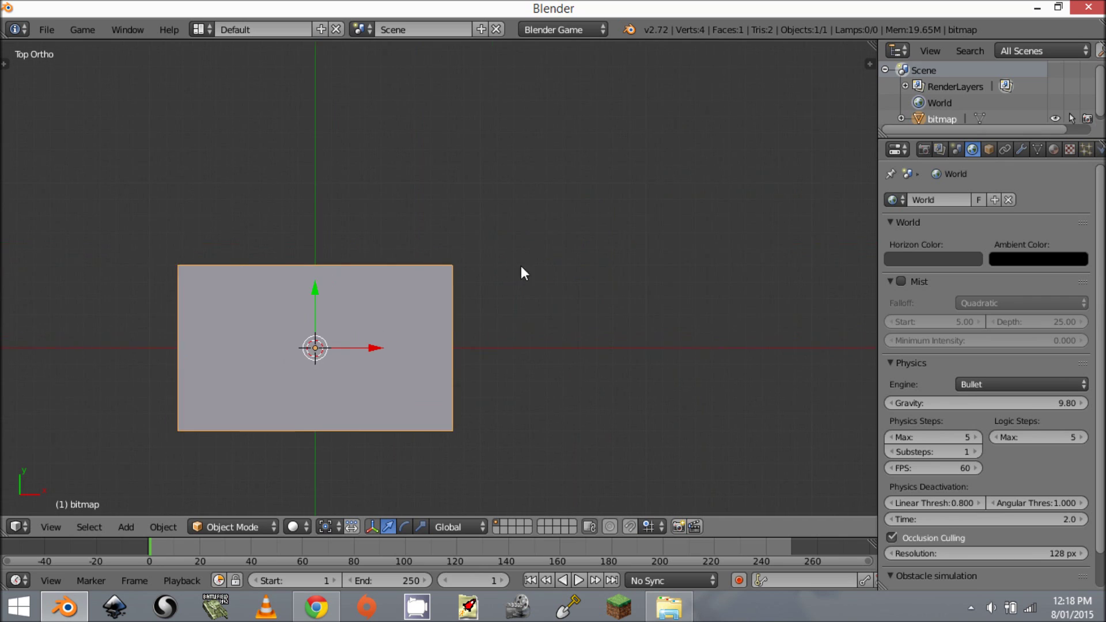
{"action": "middle_click_drag", "start_coordinate": [520, 268], "coordinate": [598, 212], "text": "shift"}
{"action": "scroll", "coordinate": [598, 212], "scroll_direction": "up", "scroll_amount": 2}
{"action": "left_click", "coordinate": [304, 527]}
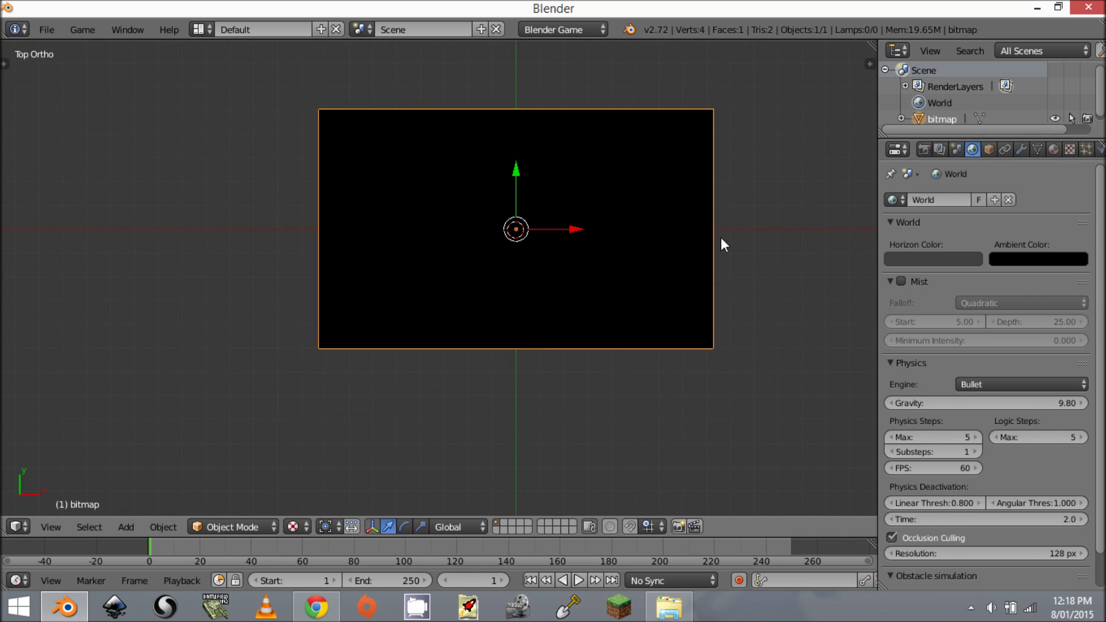
- Make the bitmap plane's material shadeless
{"action": "left_click", "coordinate": [1053, 149]}
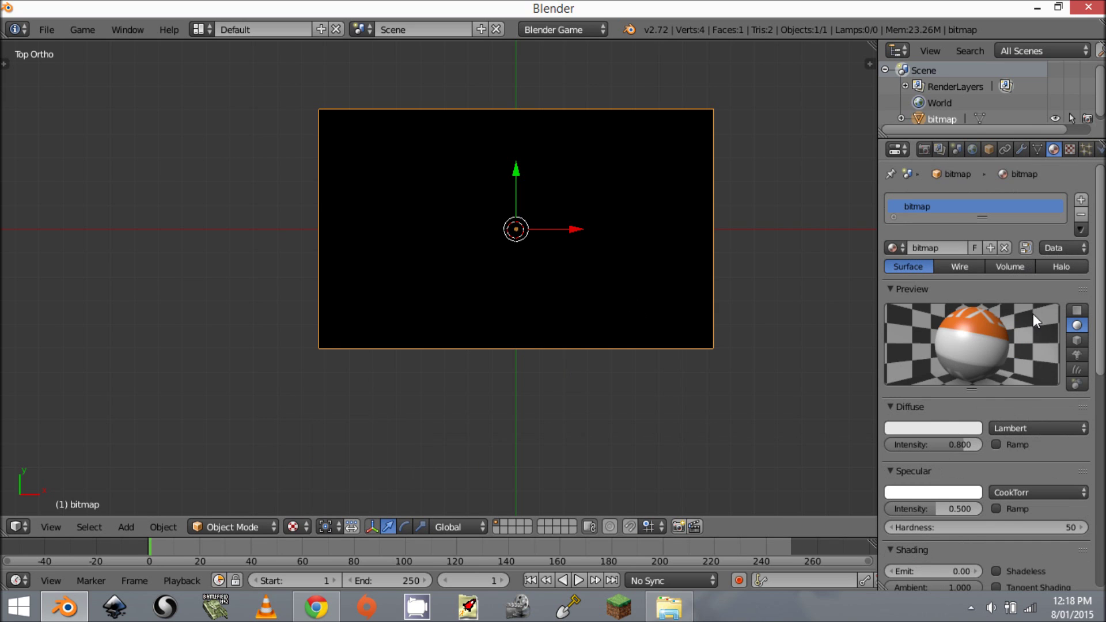
{"action": "scroll", "coordinate": [1006, 365], "scroll_direction": "down", "scroll_amount": 4}
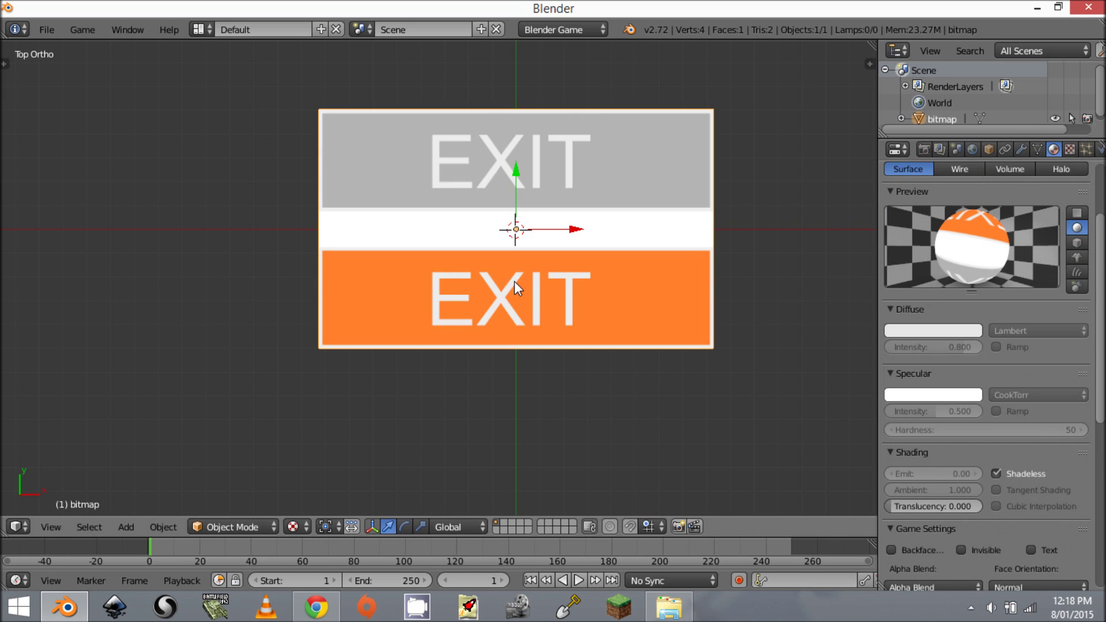
- Examine the grey and orange EXIT button states on the imported plane
{"action": "scroll", "coordinate": [534, 256], "scroll_direction": "up", "scroll_amount": 2}
{"action": "scroll", "coordinate": [493, 370], "scroll_direction": "down", "scroll_amount": 2}
{"action": "scroll", "coordinate": [542, 331], "scroll_direction": "down", "scroll_amount": 1}
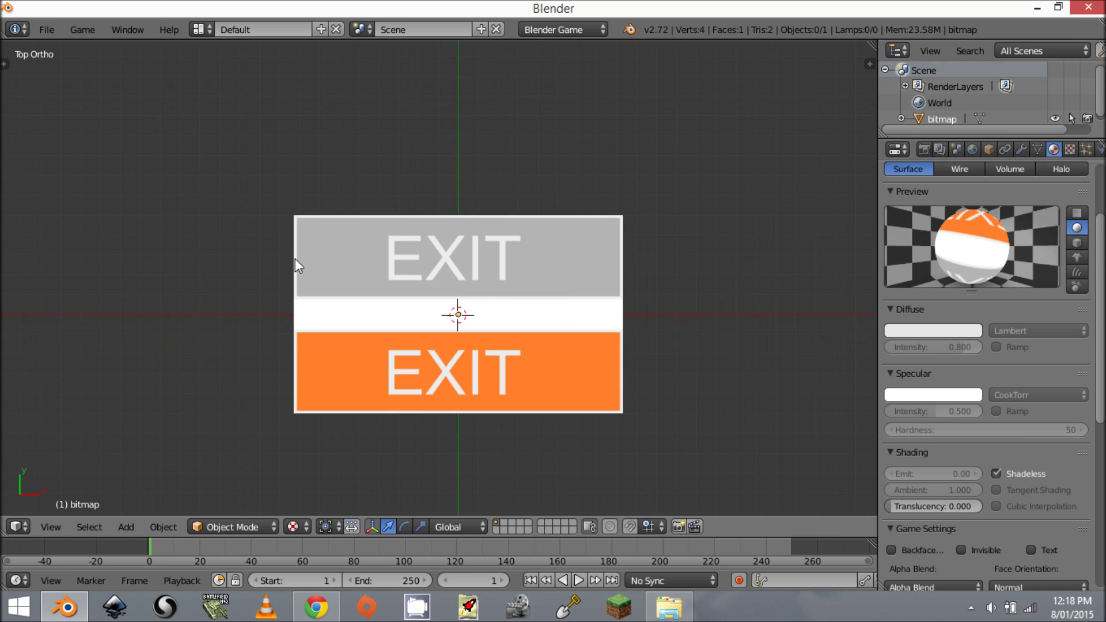
{"action": "scroll", "coordinate": [432, 296], "scroll_direction": "down", "scroll_amount": 2}
{"action": "right_click", "coordinate": [431, 285]}
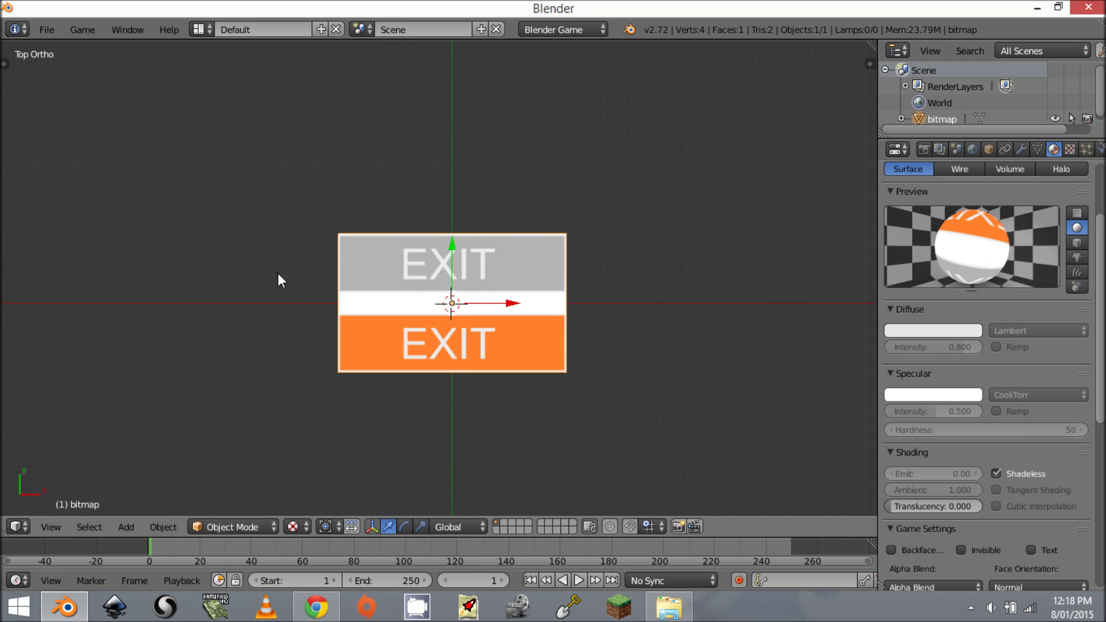
{"action": "scroll", "coordinate": [492, 276], "scroll_direction": "up", "scroll_amount": 4}
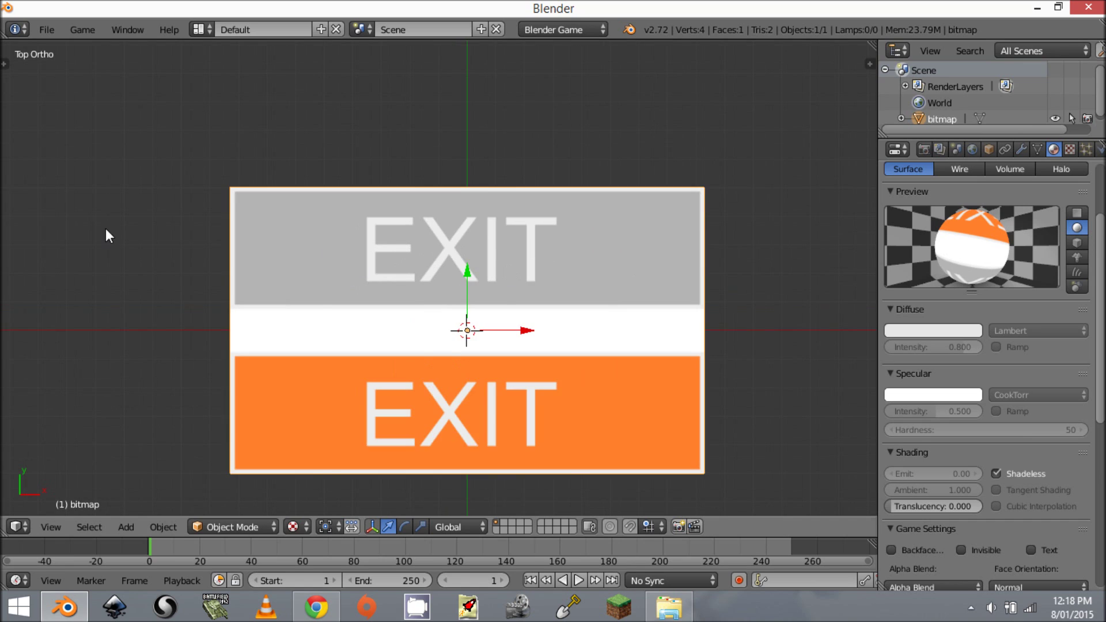
{"action": "scroll", "coordinate": [294, 369], "scroll_direction": "down", "scroll_amount": 3}
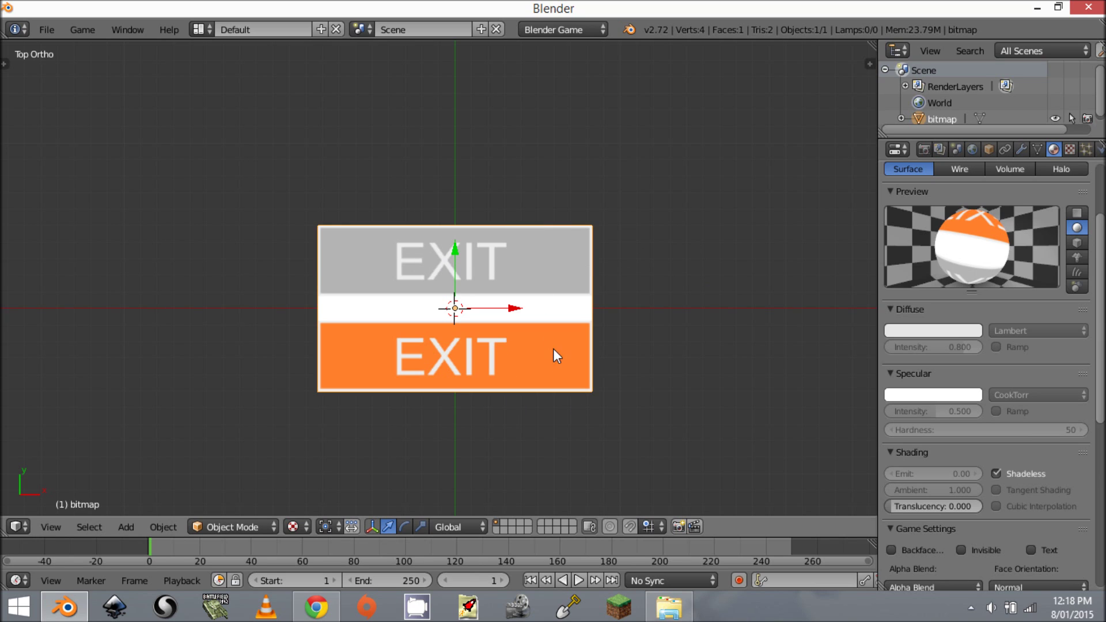
{"action": "scroll", "coordinate": [558, 330], "scroll_direction": "up", "scroll_amount": 4}
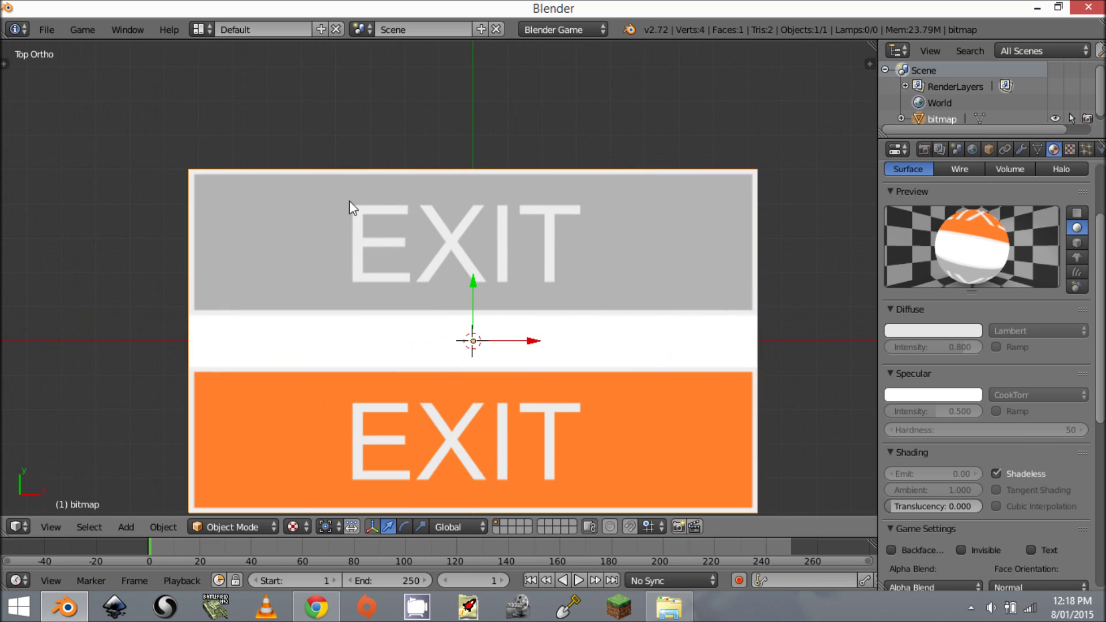
- Add two evenly spaced horizontal loop cuts across the plane's mesh without sliding them
{"action": "key", "text": "Tab"}
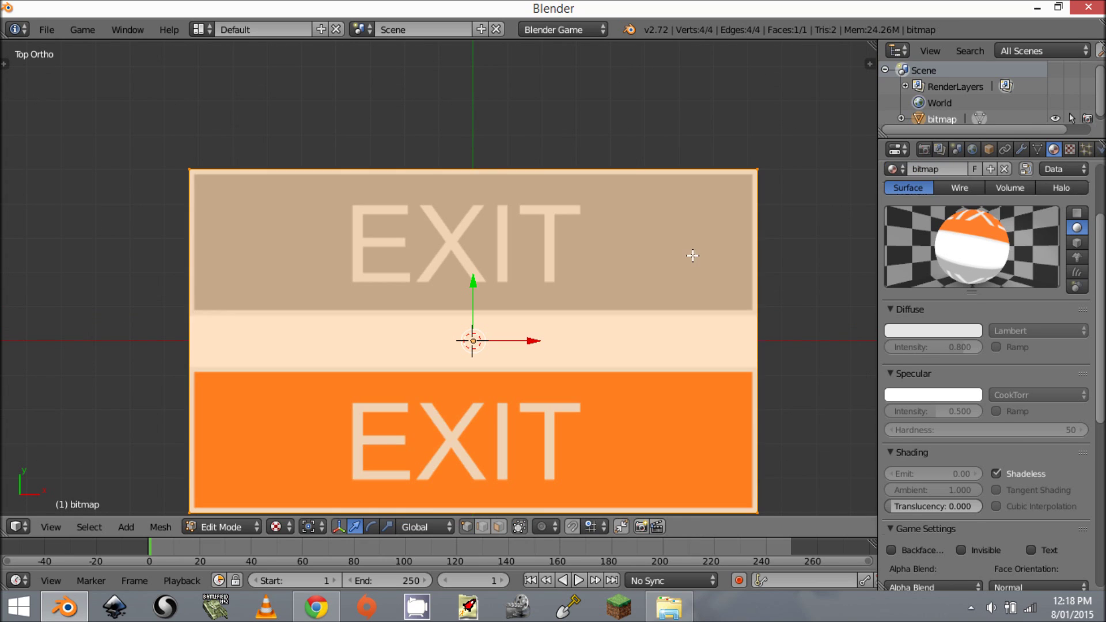
{"action": "key", "text": "ctrl+r"}
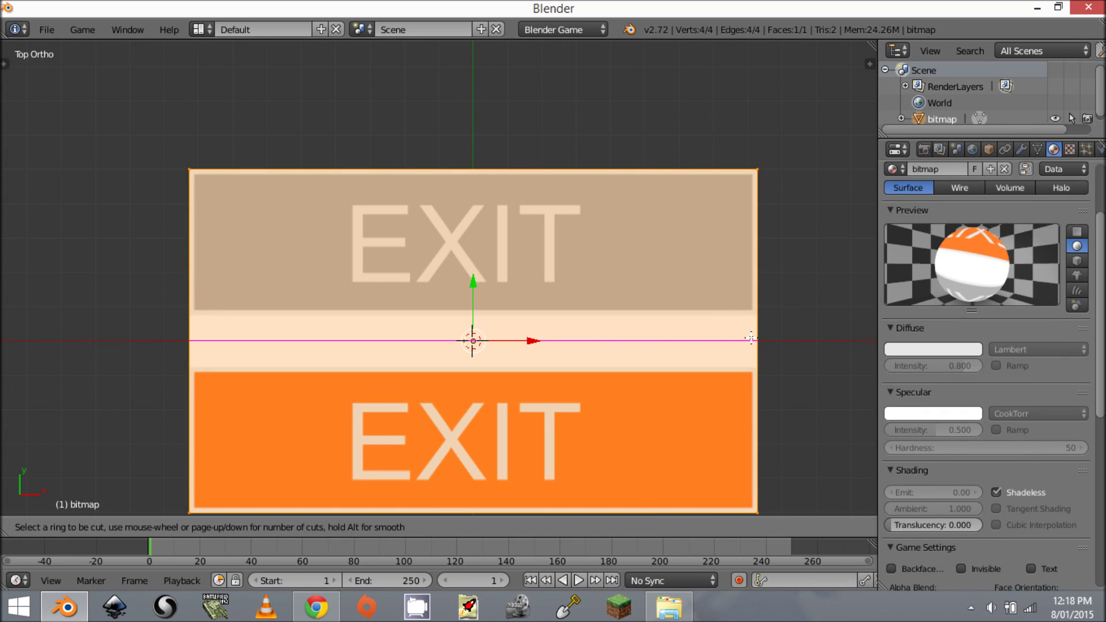
{"action": "scroll", "coordinate": [752, 338], "scroll_direction": "up", "scroll_amount": 1}
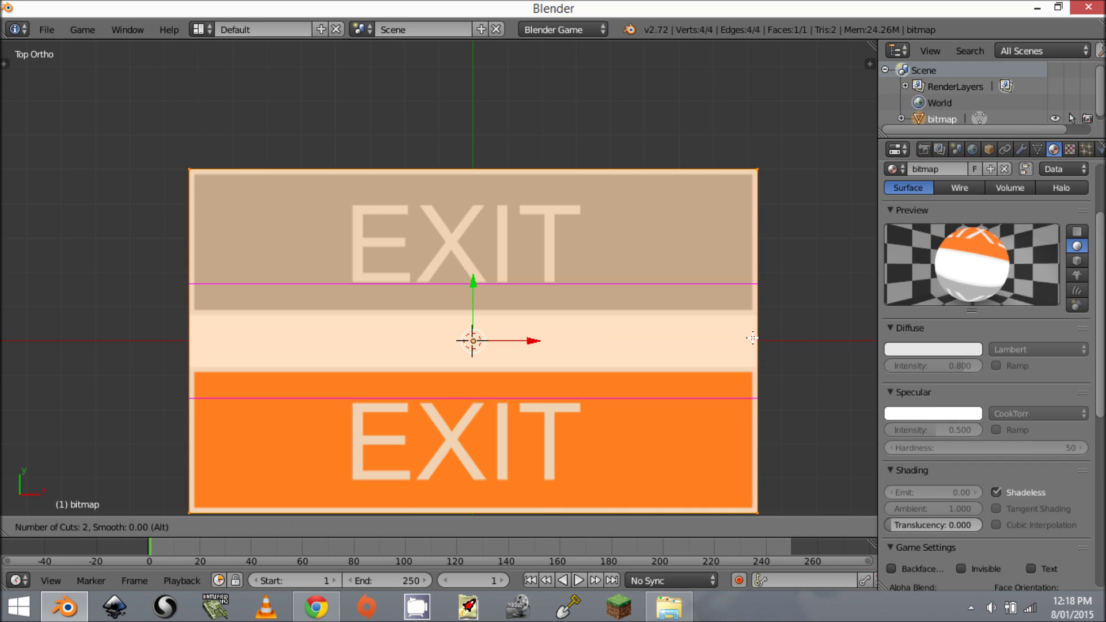
{"action": "left_click", "coordinate": [752, 338]}
{"action": "right_click", "coordinate": [743, 334]}
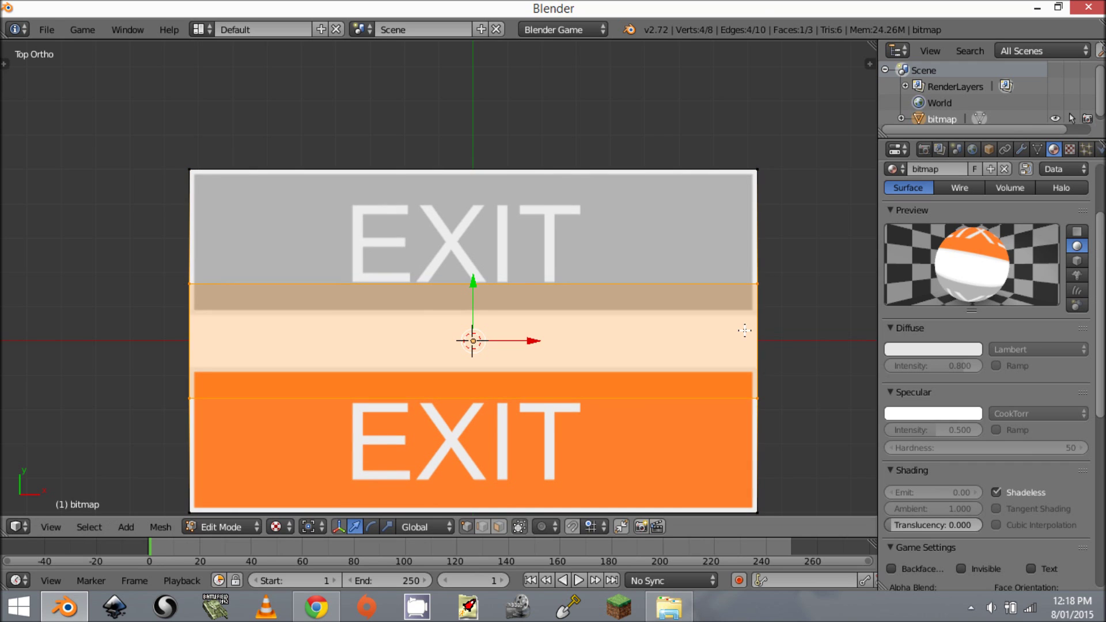
- Enable Correct UVs in the Loop Cut and Slide options
{"action": "key", "text": "t"}
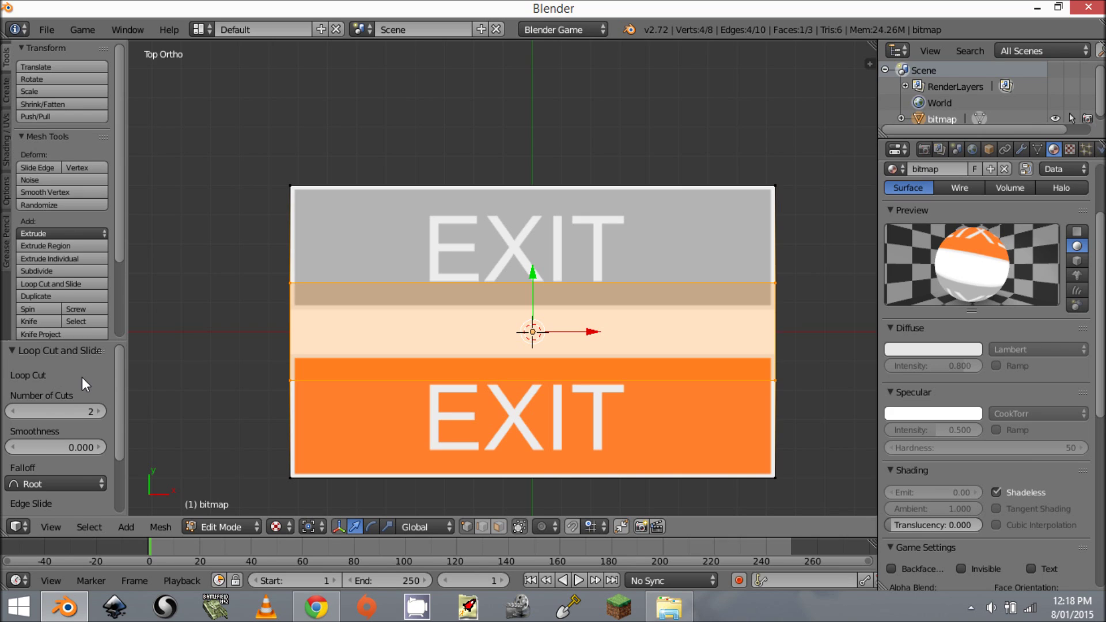
{"action": "scroll", "coordinate": [82, 377], "scroll_direction": "down", "scroll_amount": 4}
{"action": "left_click", "coordinate": [13, 483]}
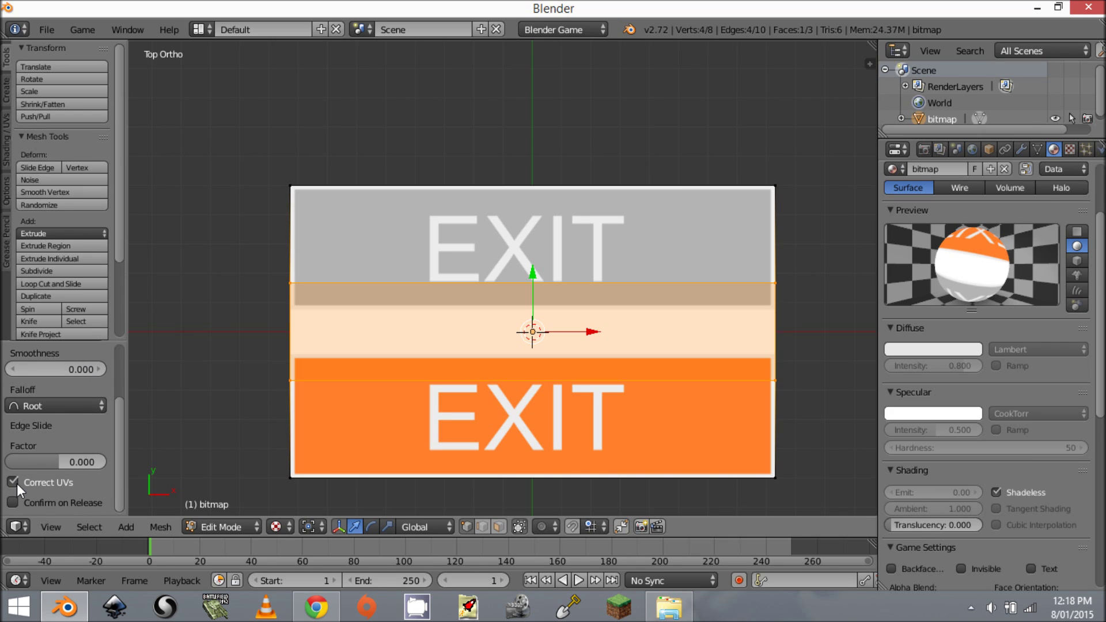
- Slide the lower loop cut up to the upper border of the orange EXIT button
{"action": "right_click", "coordinate": [499, 380]}
{"action": "scroll", "coordinate": [471, 390], "scroll_direction": "up", "scroll_amount": 2}
{"action": "key", "text": "g"}
{"action": "key", "text": "g"}
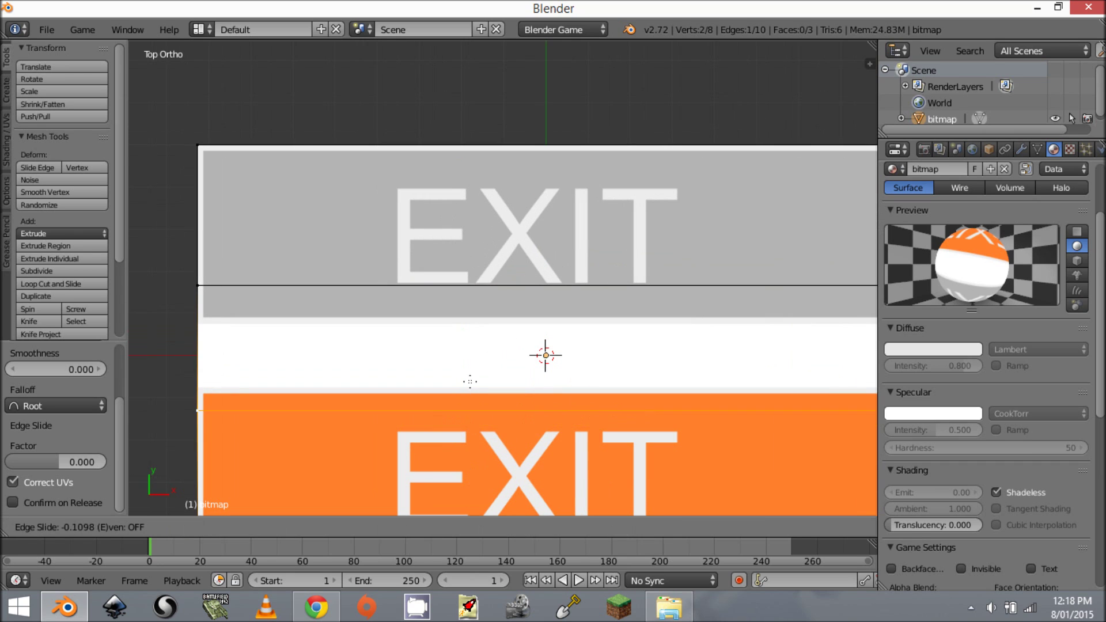
{"action": "left_click", "coordinate": [482, 361]}
- Slide the upper loop cut down to the lower border of the grey EXIT button
{"action": "right_click", "coordinate": [407, 300]}
{"action": "key", "text": "g"}
{"action": "key", "text": "g"}
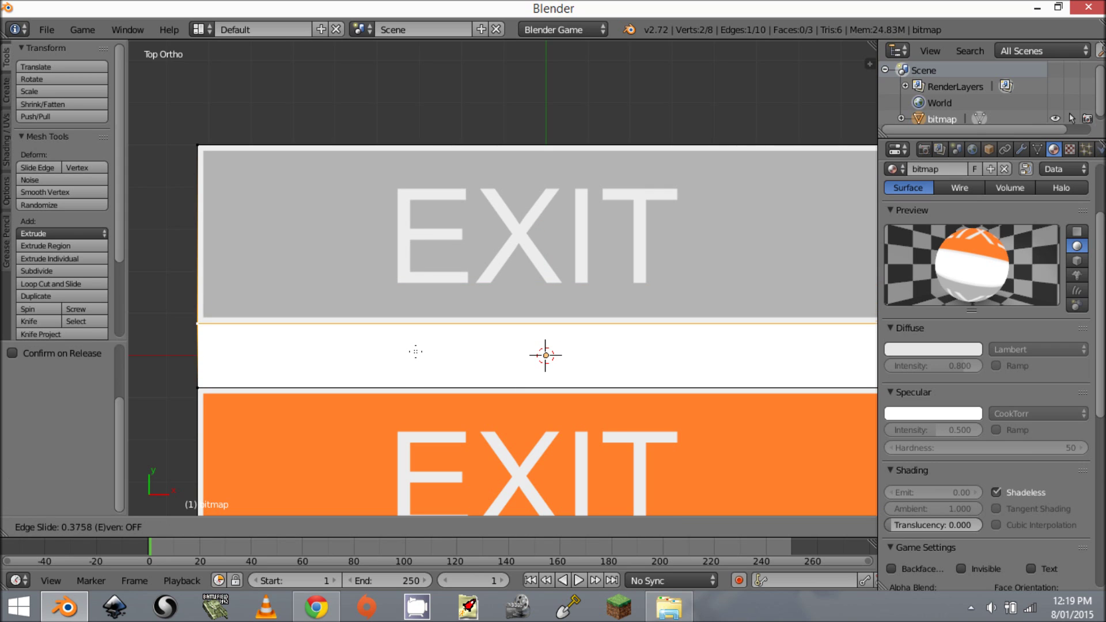
{"action": "left_click", "coordinate": [419, 352]}
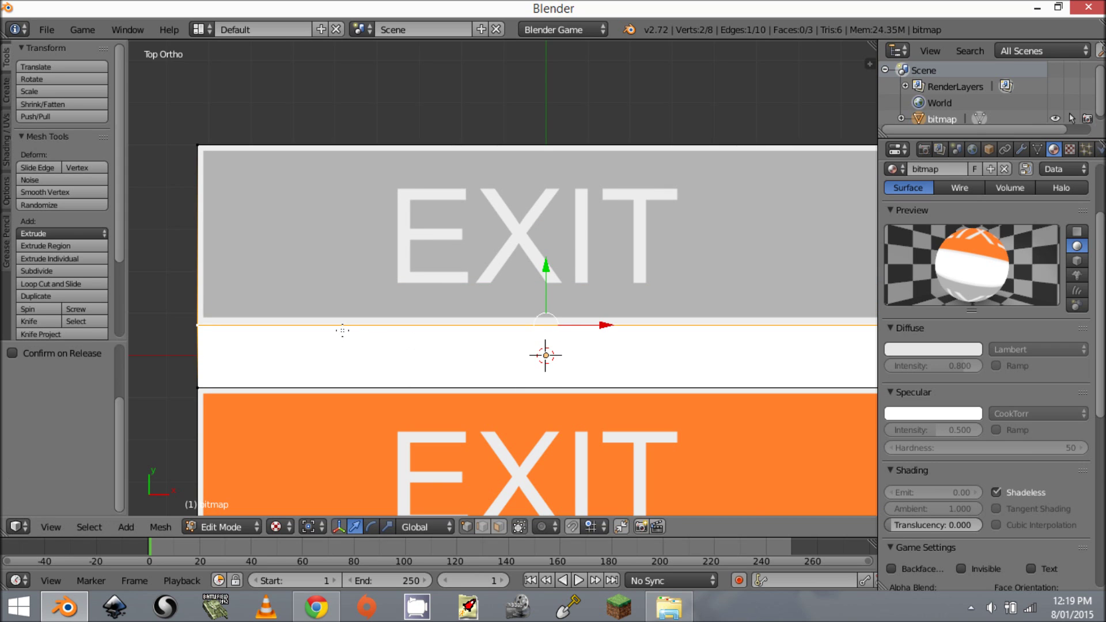
{"action": "scroll", "coordinate": [239, 400], "scroll_direction": "up", "scroll_amount": 2}
{"action": "scroll", "coordinate": [683, 401], "scroll_direction": "down", "scroll_amount": 5}
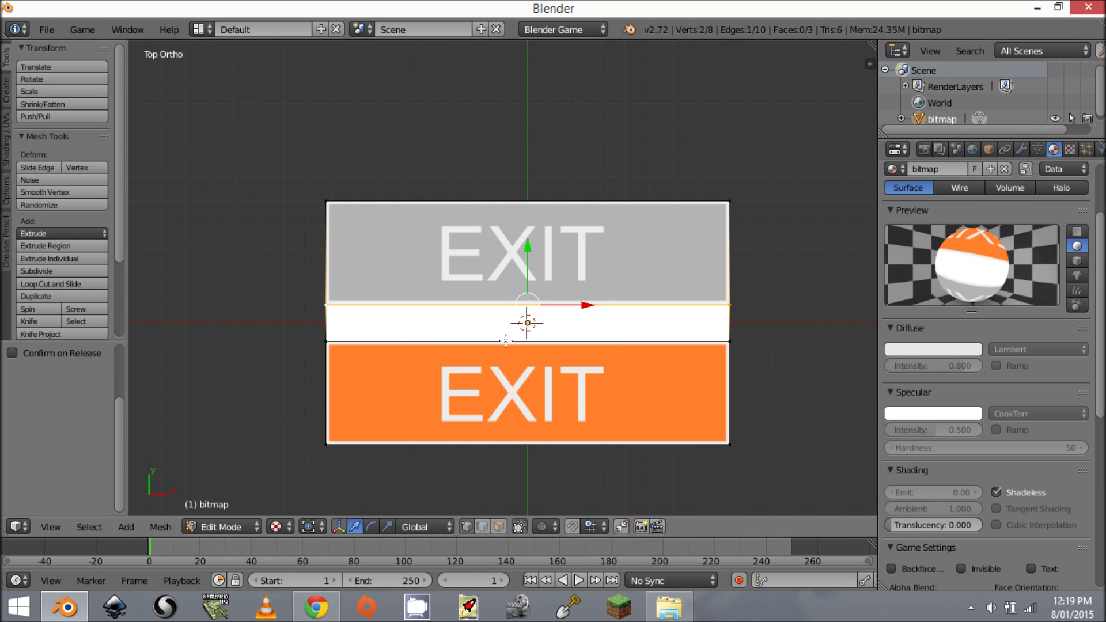
- Remove the white strip between the two buttons by adding a centred loop cut across it and deleting that cut's vertices
{"action": "scroll", "coordinate": [315, 321], "scroll_direction": "up", "scroll_amount": 1}
{"action": "key", "text": "ctrl+r"}
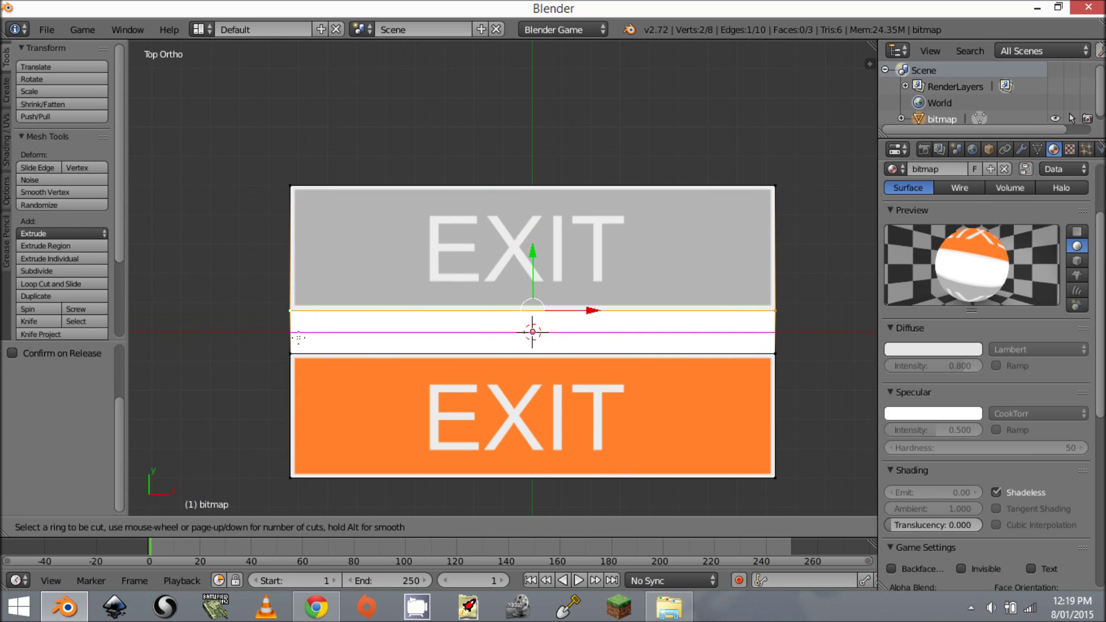
{"action": "left_click", "coordinate": [290, 336]}
{"action": "right_click", "coordinate": [290, 336]}
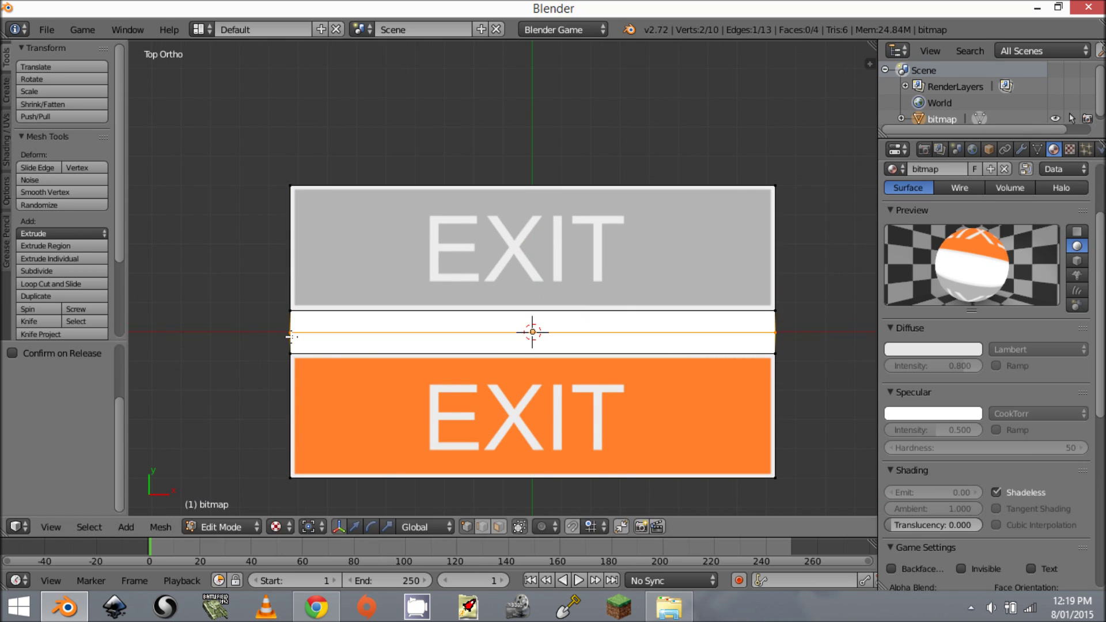
{"action": "key", "text": "x"}
{"action": "left_click", "coordinate": [347, 262]}
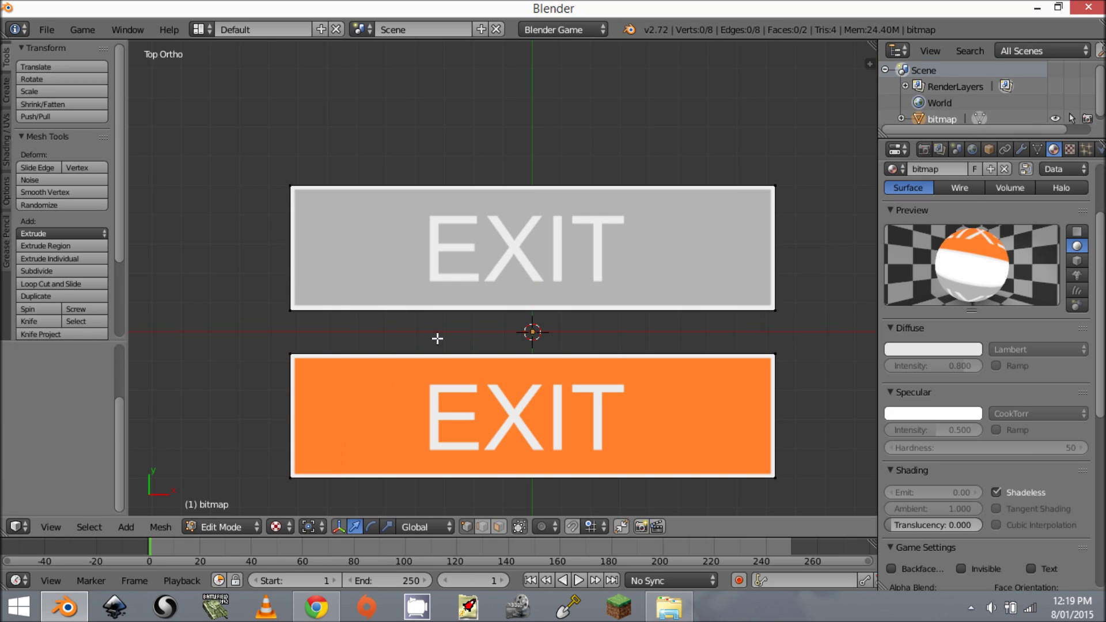
- Separate the whole mesh by loose parts into two objects and return to Object Mode
{"action": "key", "text": "a"}
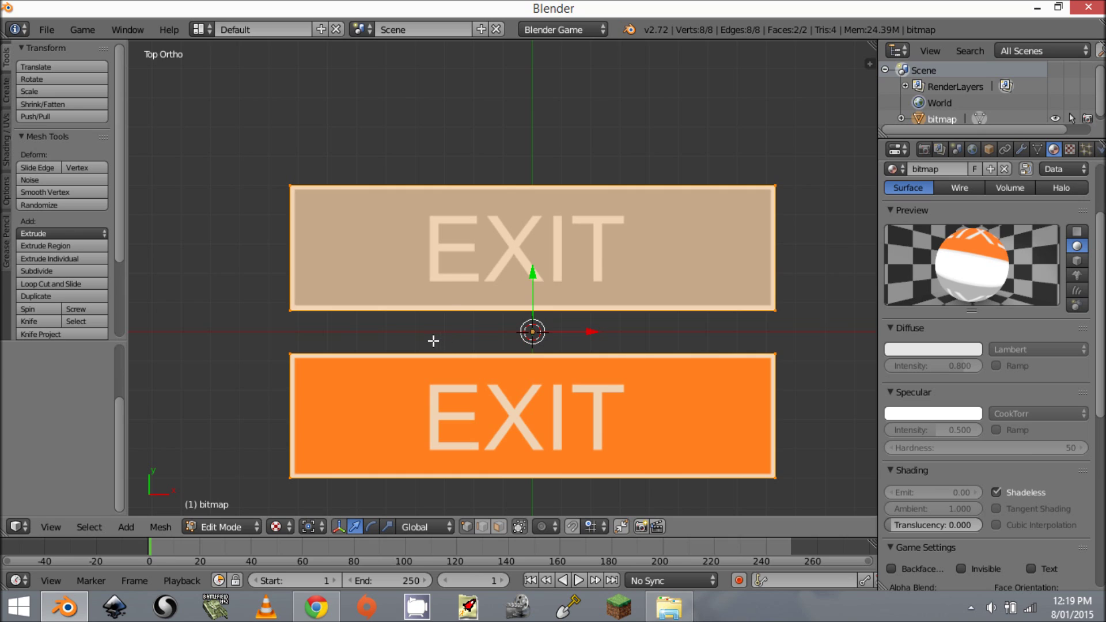
{"action": "key", "text": "p"}
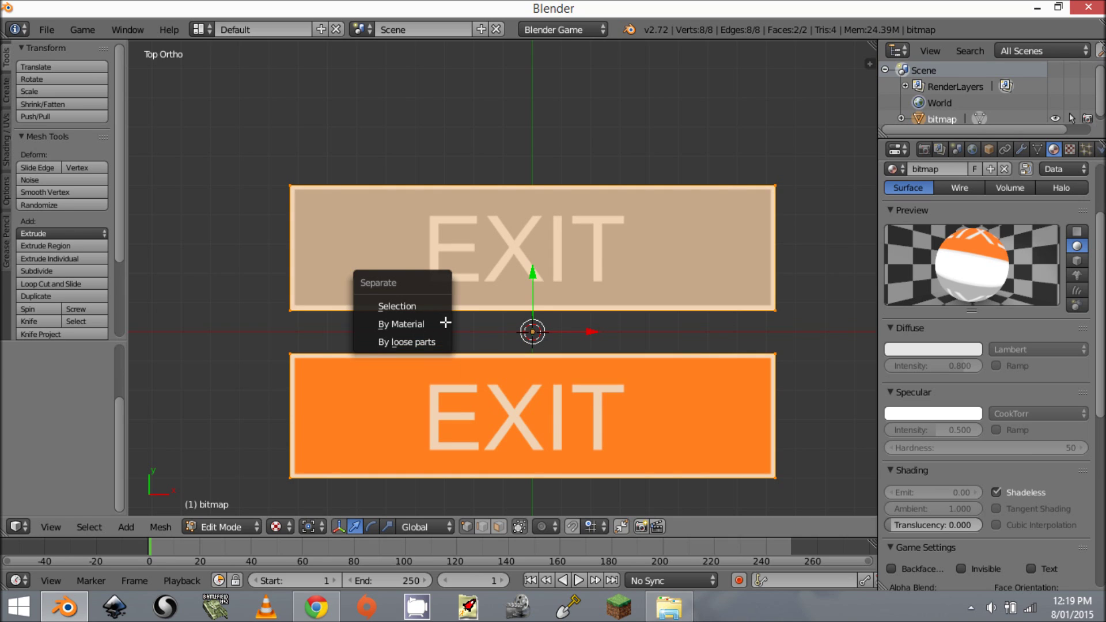
{"action": "left_click", "coordinate": [406, 342]}
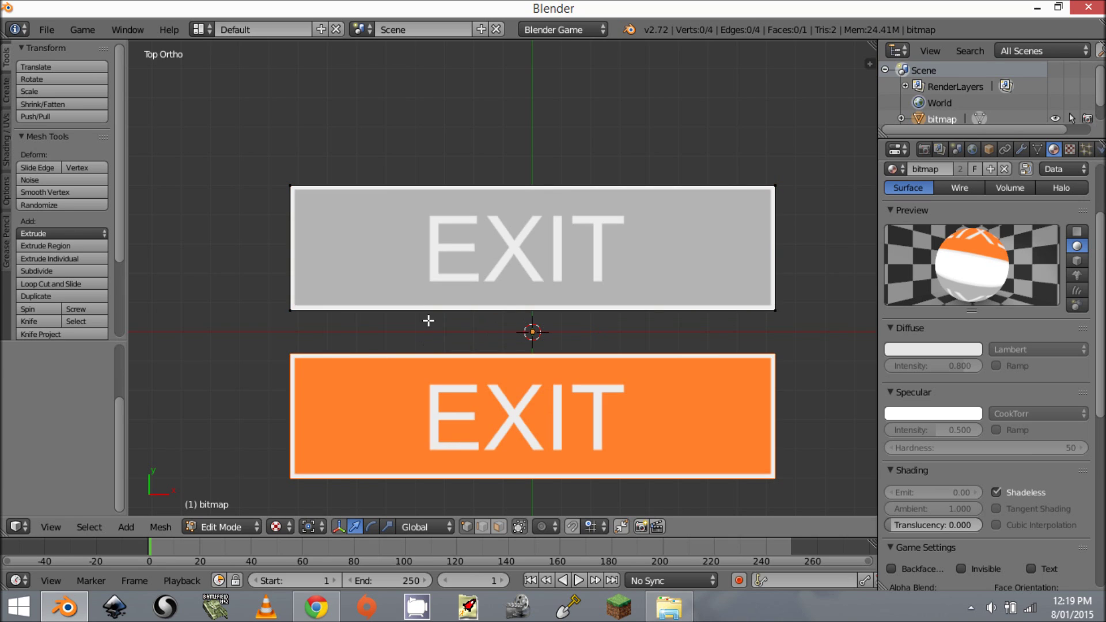
{"action": "key", "text": "Tab"}
- Try moving the orange and grey buttons individually, cancelling each move
{"action": "right_click", "coordinate": [454, 419]}
{"action": "key", "text": "g"}
{"action": "key", "text": "Escape"}
{"action": "right_click", "coordinate": [511, 253]}
{"action": "key", "text": "g"}
{"action": "key", "text": "Escape"}
- Set the origins of both button planes to their own geometry and deselect them
{"action": "right_click", "coordinate": [463, 406], "text": "shift"}
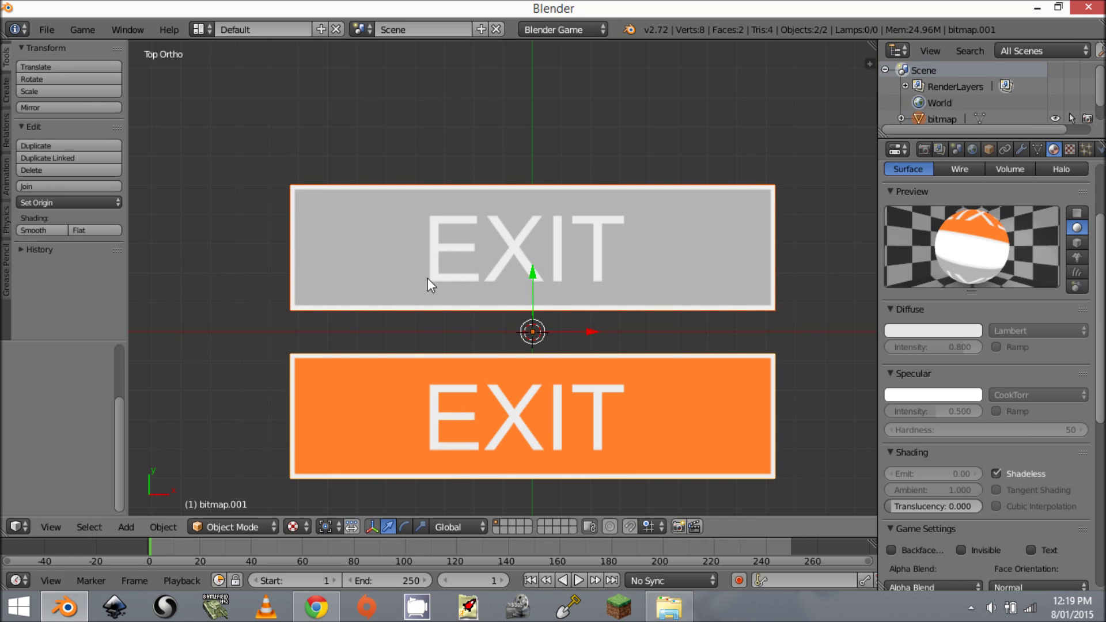
{"action": "key", "text": "shift+ctrl+alt+c"}
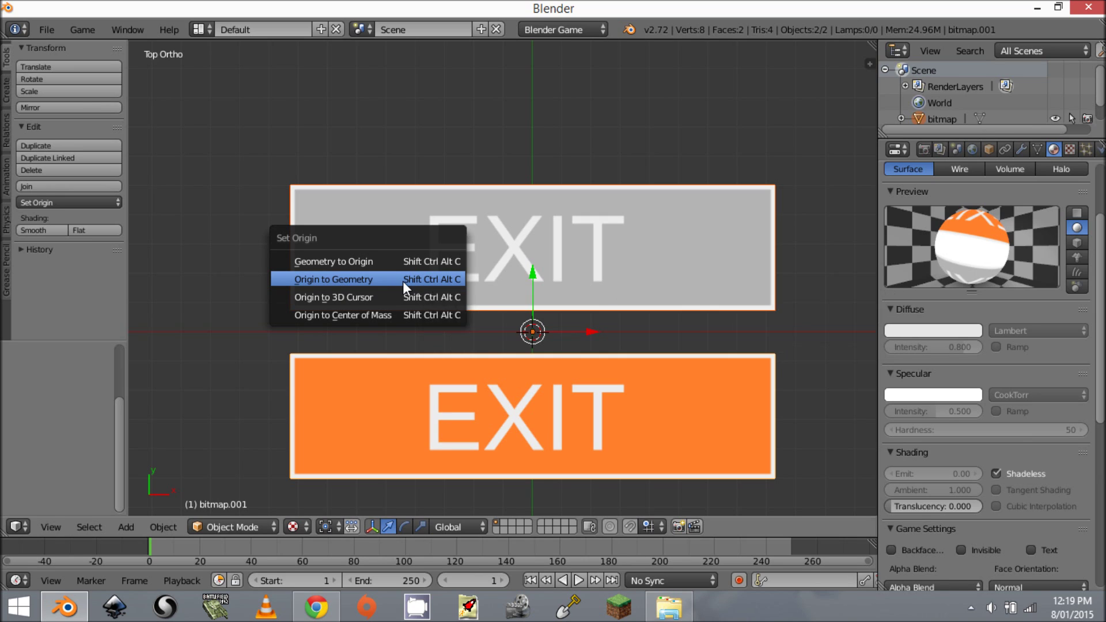
{"action": "left_click", "coordinate": [403, 280]}
{"action": "right_click_drag", "start_coordinate": [543, 240], "coordinate": [569, 271]}
{"action": "right_click_drag", "start_coordinate": [561, 440], "coordinate": [551, 417]}
{"action": "key", "text": "Escape"}
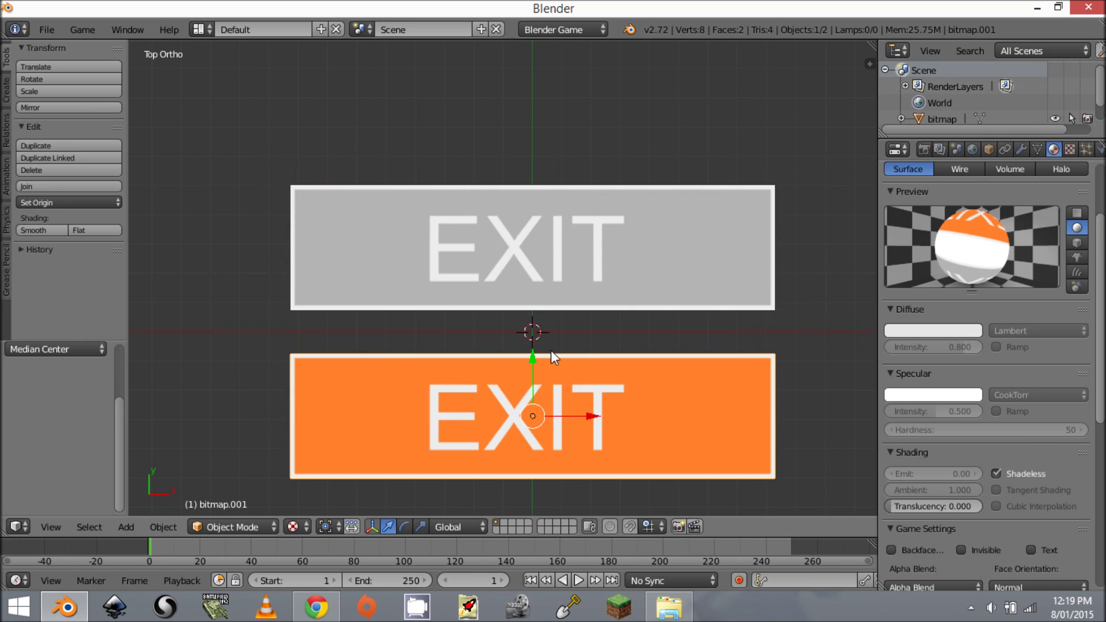
{"action": "right_click", "coordinate": [499, 268], "text": "shift"}
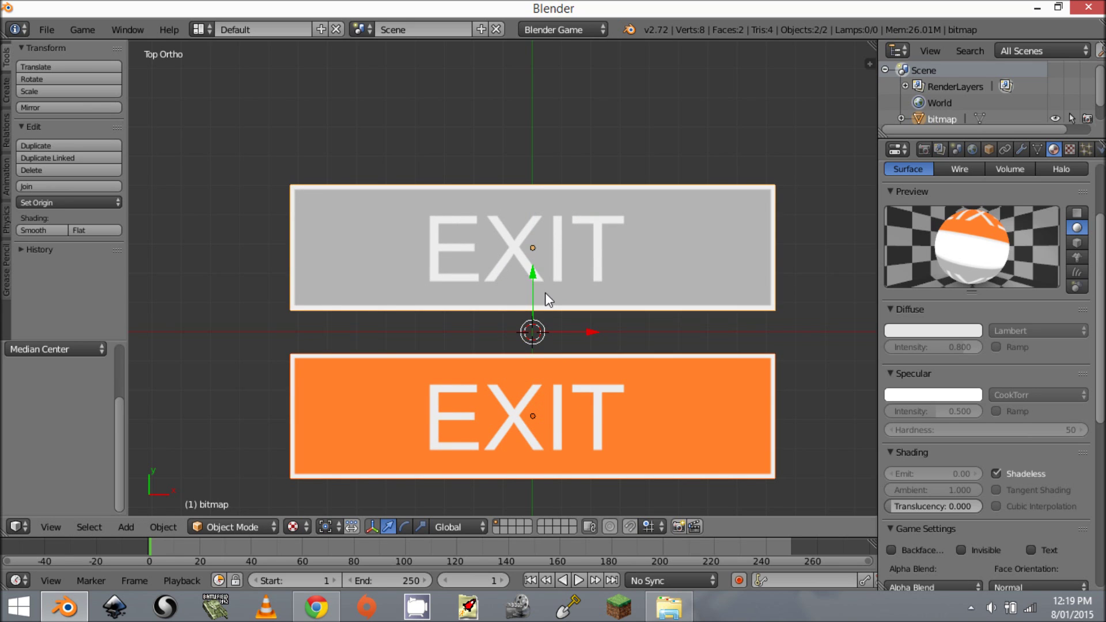
{"action": "scroll", "coordinate": [544, 292], "scroll_direction": "down", "scroll_amount": 2}
{"action": "key", "text": "a"}
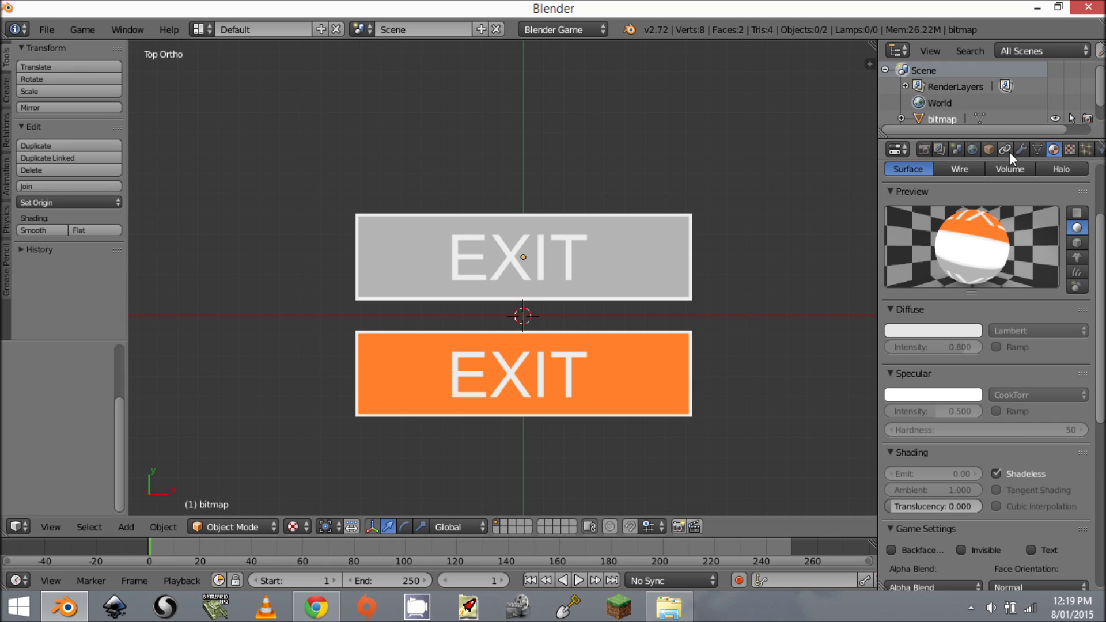
- Rename the grey button's mesh data as off
{"action": "left_click", "coordinate": [1037, 151]}
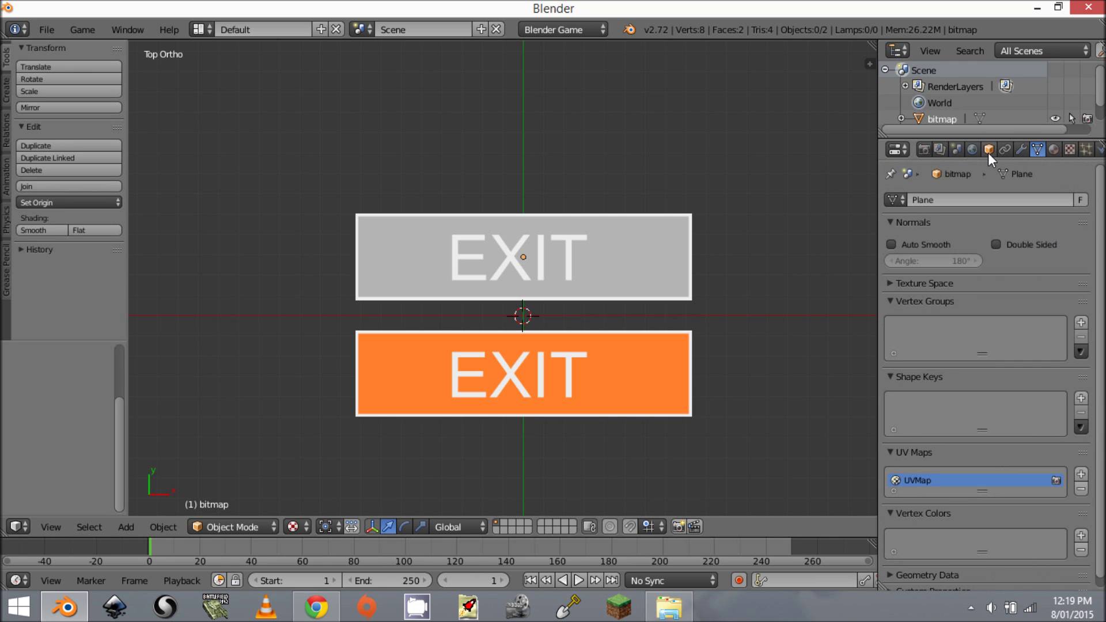
{"action": "left_click", "coordinate": [989, 151]}
{"action": "left_click", "coordinate": [1038, 151]}
{"action": "right_click", "coordinate": [562, 265]}
{"action": "key", "text": "g"}
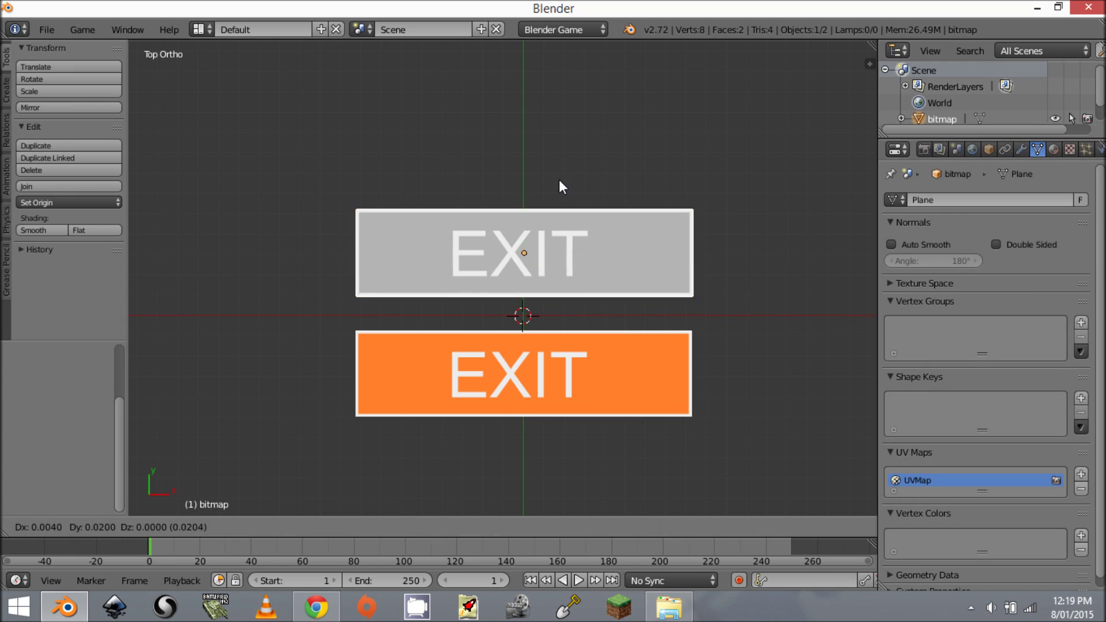
{"action": "key", "text": "Escape"}
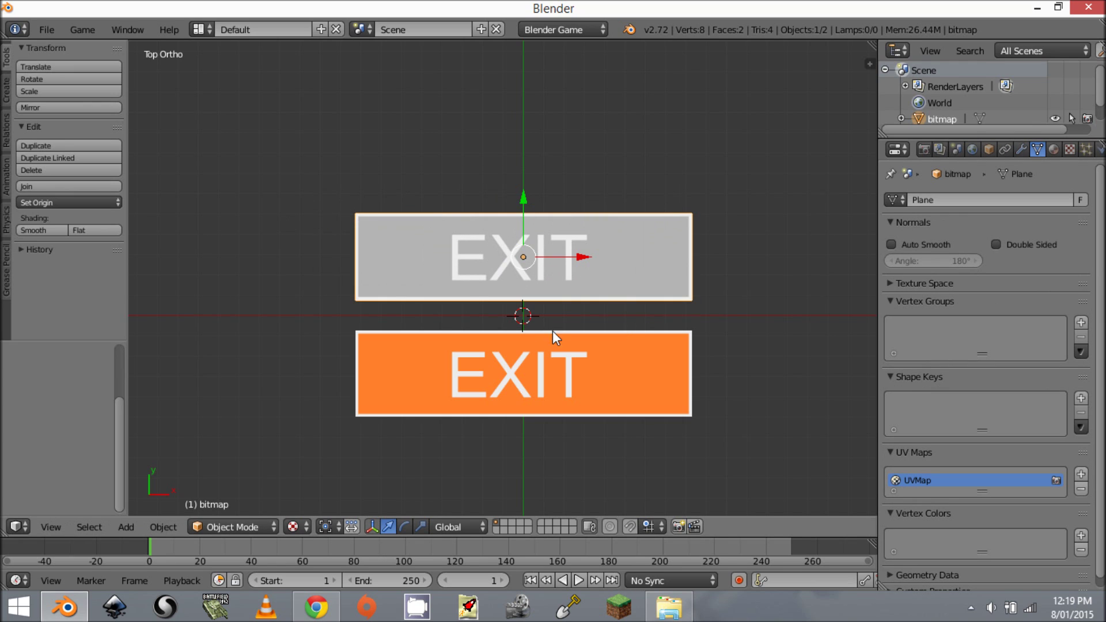
{"action": "scroll", "coordinate": [469, 237], "scroll_direction": "up", "scroll_amount": 1}
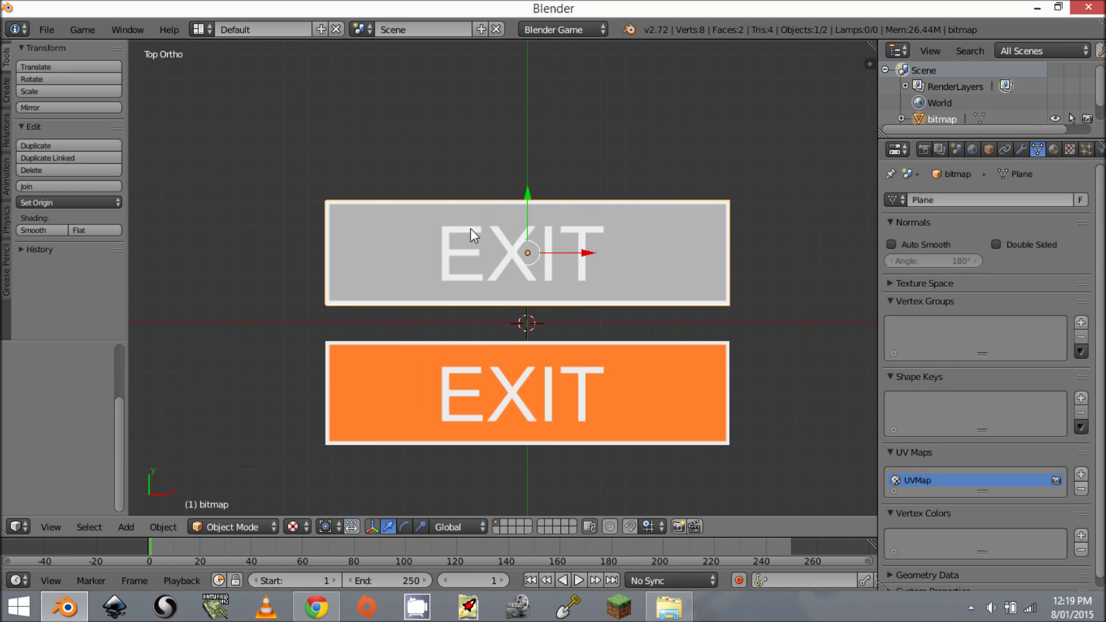
{"action": "right_click", "coordinate": [630, 366]}
{"action": "right_click", "coordinate": [582, 236]}
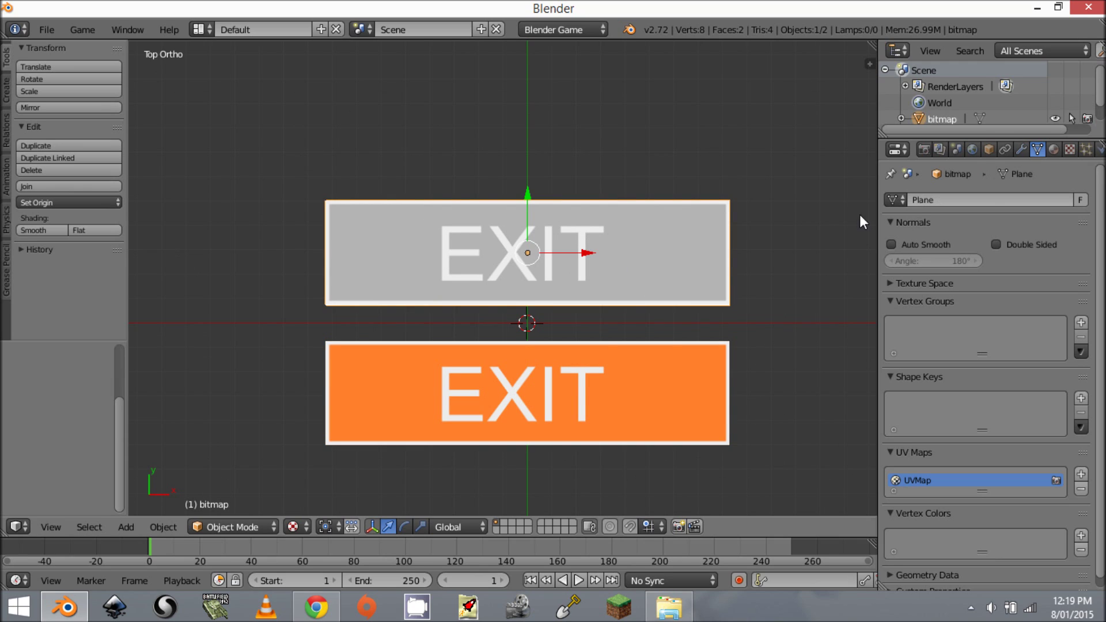
{"action": "left_click", "coordinate": [983, 199]}
{"action": "type", "text": "off"}
{"action": "key", "text": "Return"}
- Rename the orange button's mesh data as on
{"action": "right_click", "coordinate": [512, 427]}
{"action": "left_click", "coordinate": [969, 200]}
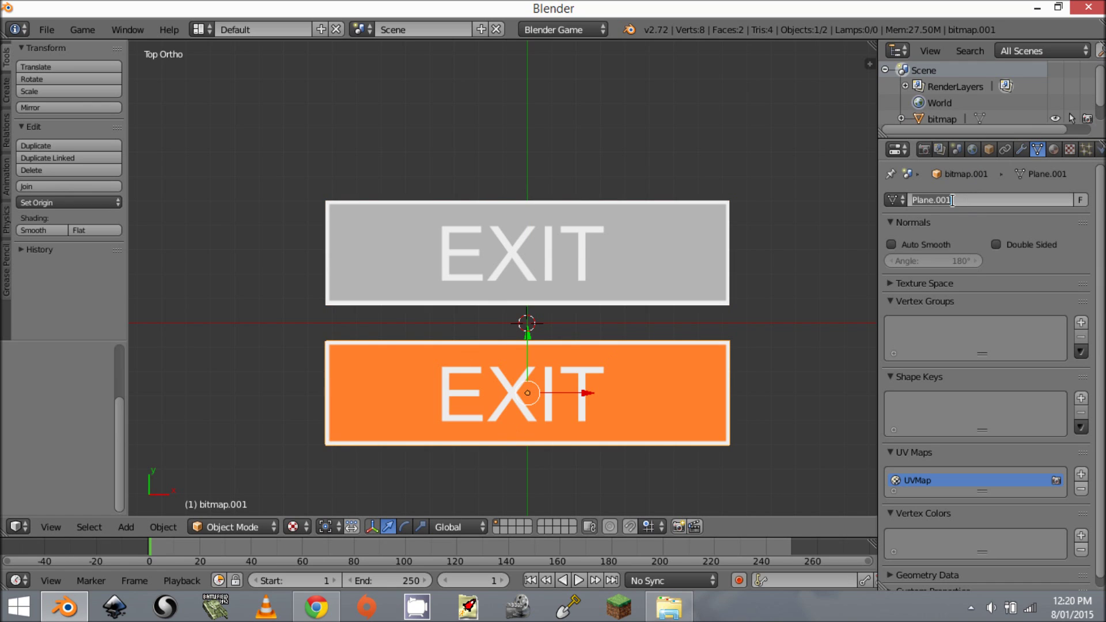
{"action": "type", "text": "on"}
{"action": "key", "text": "Return"}
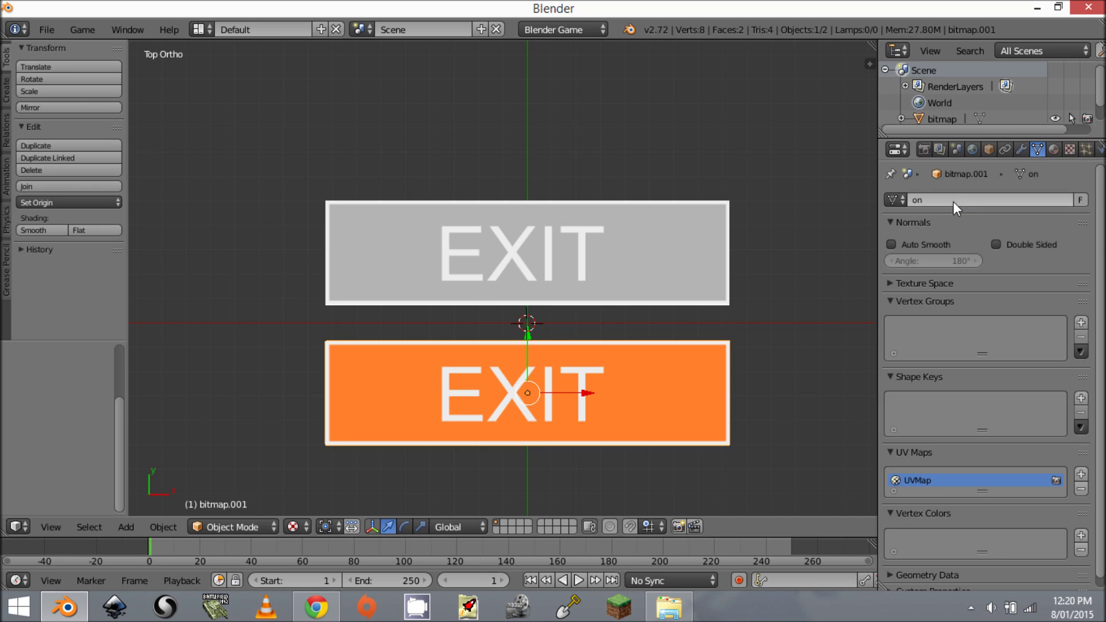
- Duplicate the grey button and place the copy 2 units away along the X axis
{"action": "scroll", "coordinate": [570, 218], "scroll_direction": "down", "scroll_amount": 1}
{"action": "right_click", "coordinate": [573, 245]}
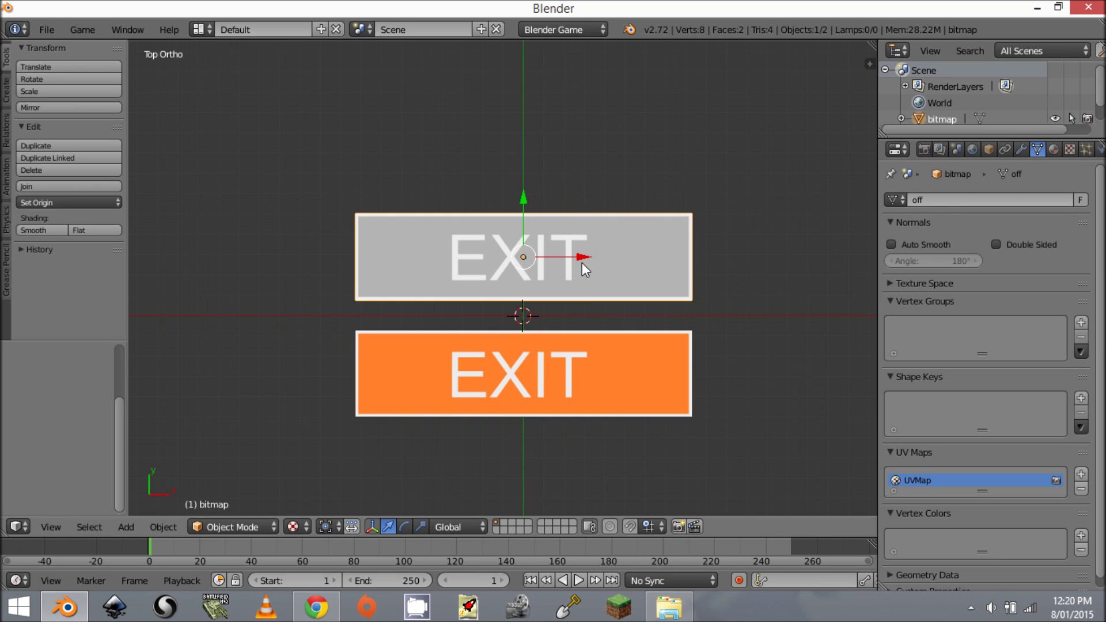
{"action": "middle_click_drag", "start_coordinate": [651, 276], "coordinate": [558, 292], "text": "shift"}
{"action": "key", "text": "shift+d"}
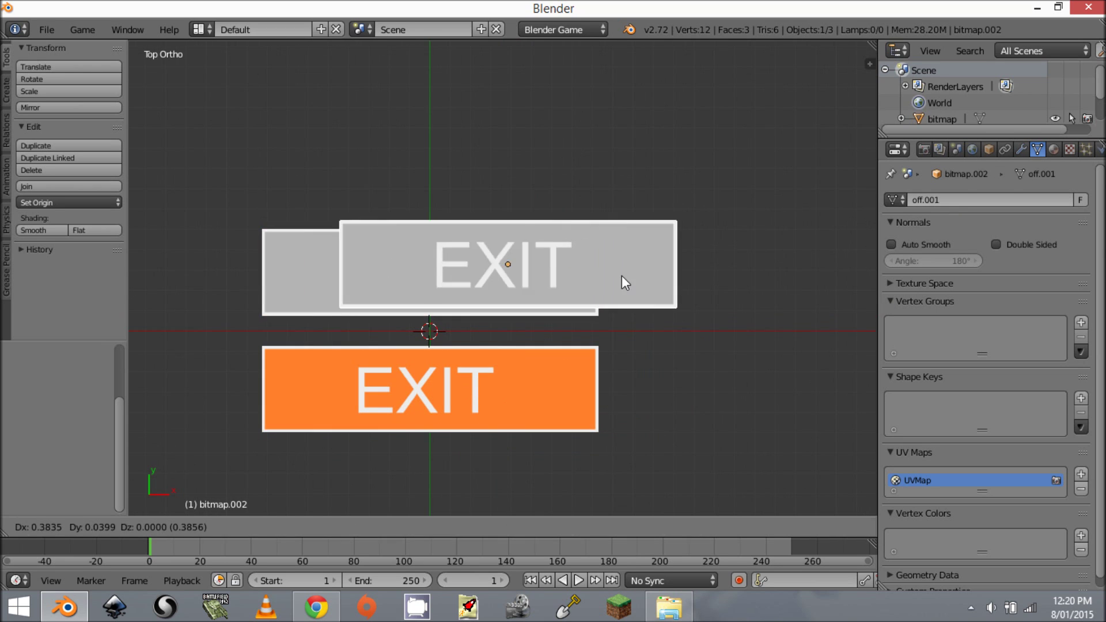
{"action": "key", "text": "x"}
{"action": "left_click", "coordinate": [824, 288]}
- Move the original grey and orange buttons together to another, hidden layer
{"action": "right_click", "coordinate": [409, 288]}
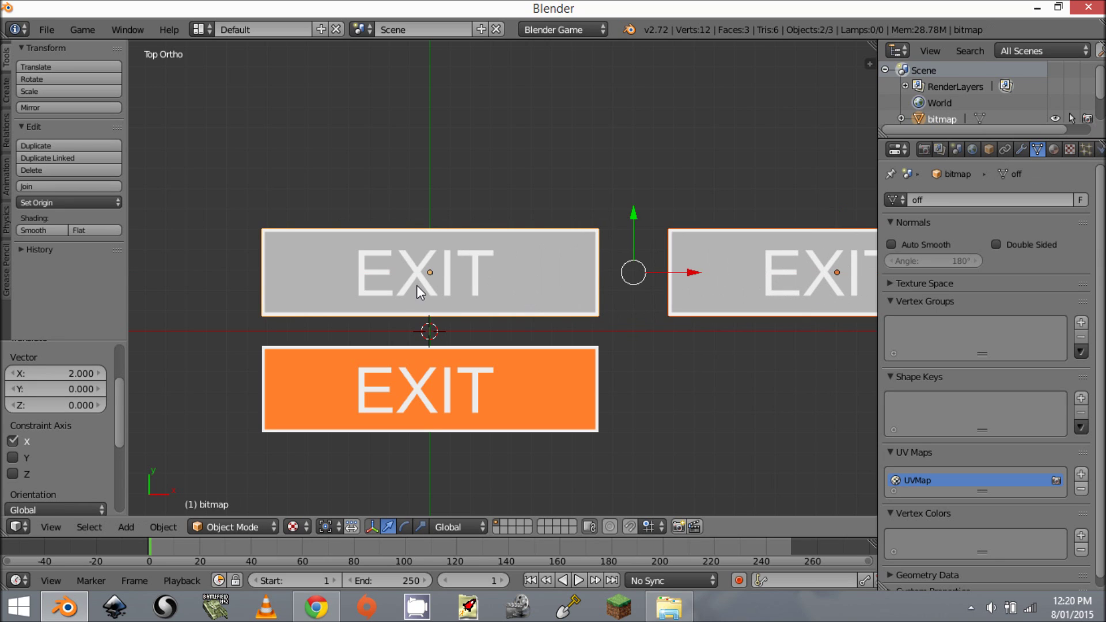
{"action": "right_click", "coordinate": [464, 394], "text": "shift"}
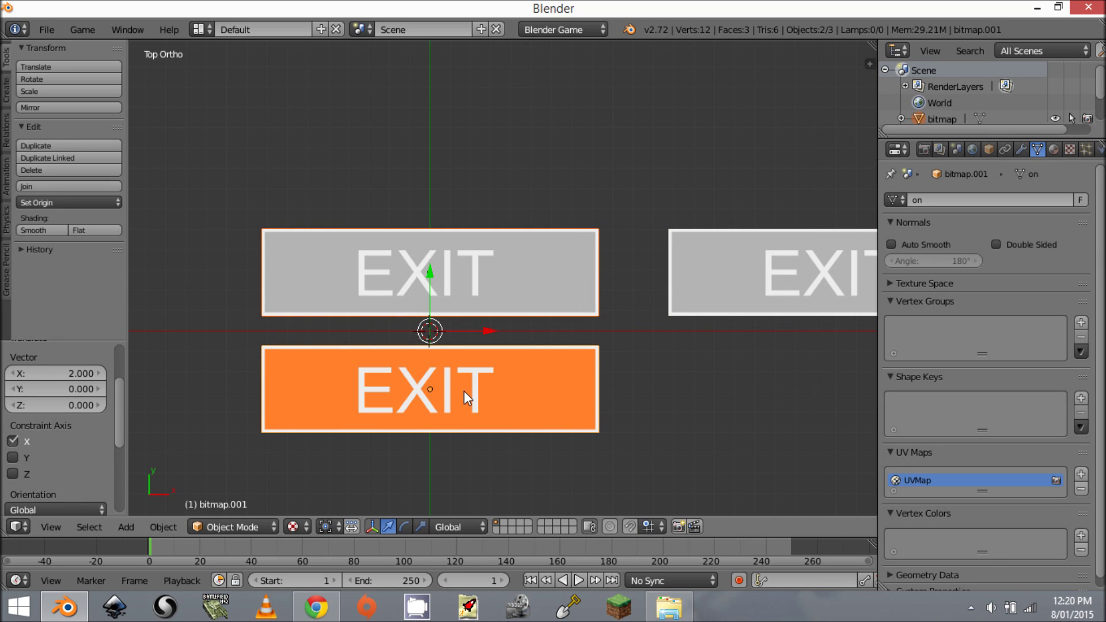
{"action": "key", "text": "m"}
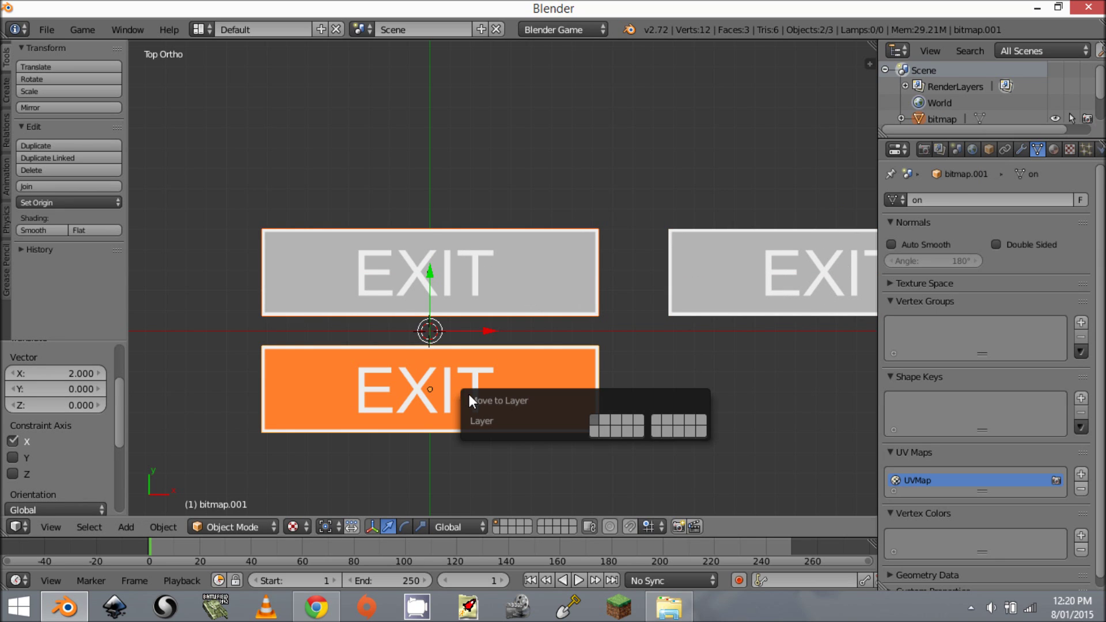
{"action": "left_click", "coordinate": [599, 430]}
- Clear the location of the duplicated grey button so it sits at the world origin
{"action": "right_click", "coordinate": [772, 302]}
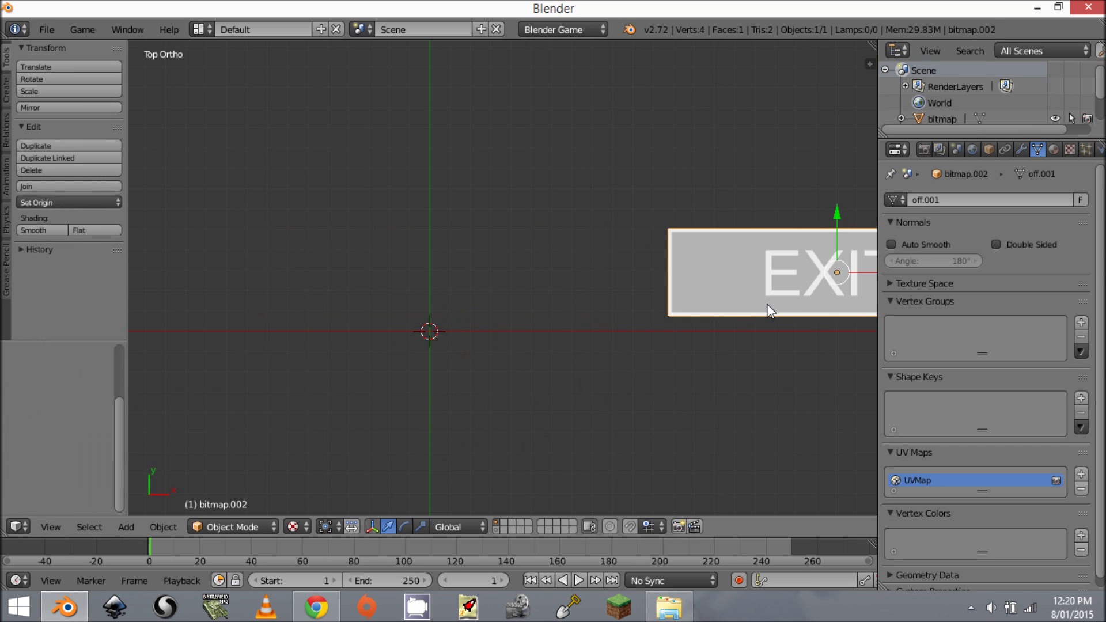
{"action": "key", "text": "alt+g"}
{"action": "key", "text": "a"}
{"action": "scroll", "coordinate": [495, 351], "scroll_direction": "up", "scroll_amount": 2}
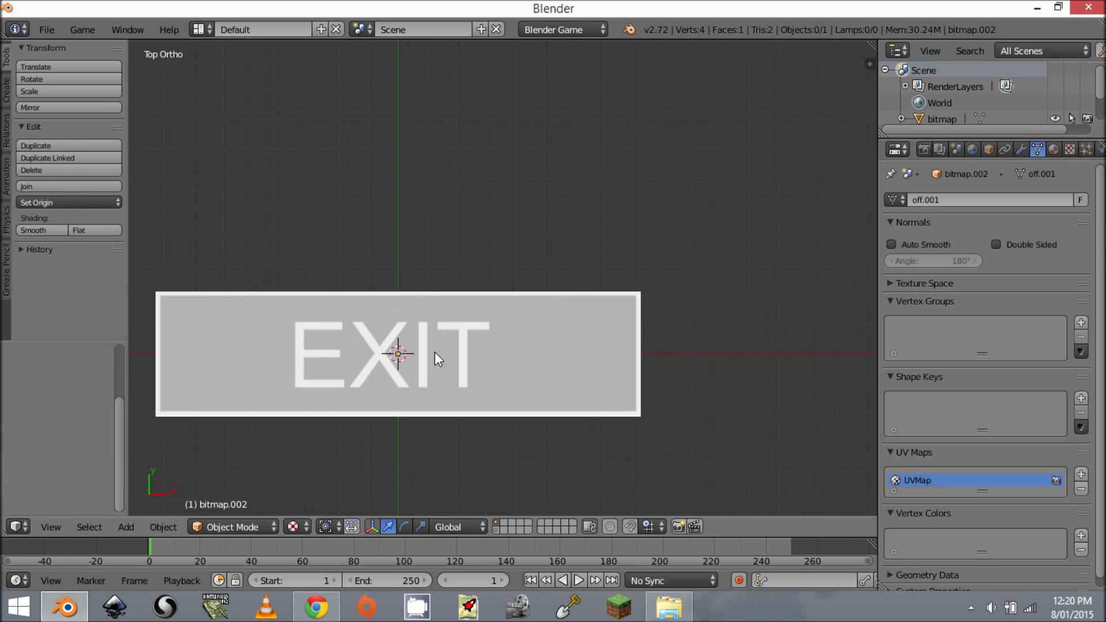
- Select the centred grey button and switch to the Game Logic screen layout
{"action": "middle_click_drag", "start_coordinate": [468, 350], "coordinate": [513, 323], "text": "shift"}
{"action": "right_click", "coordinate": [517, 332]}
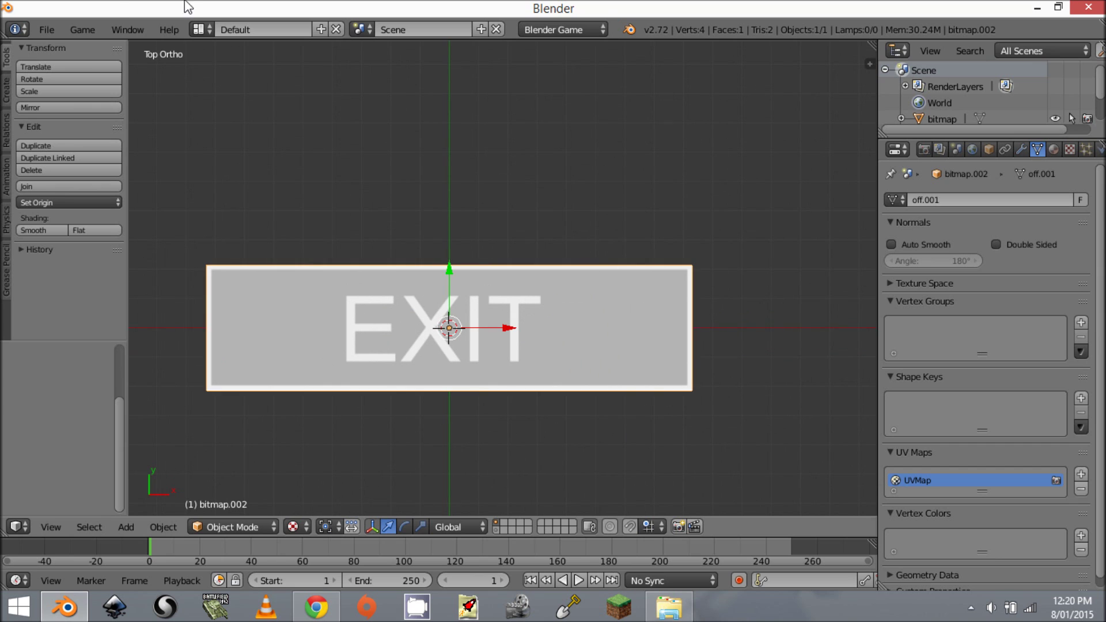
{"action": "left_click", "coordinate": [198, 30]}
{"action": "left_click", "coordinate": [231, 119]}
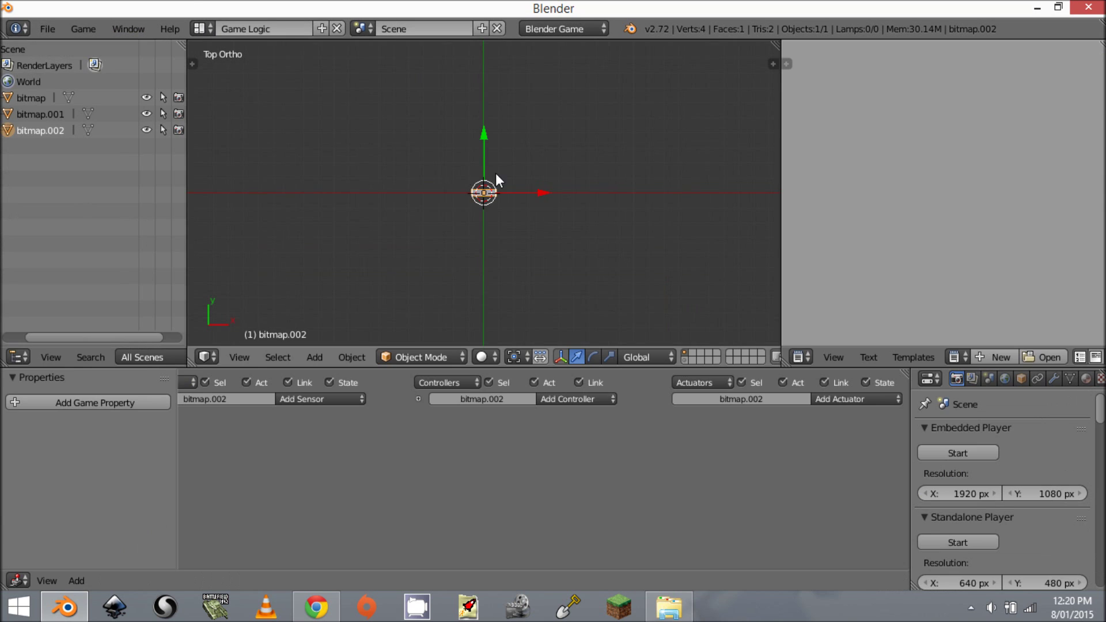
- Add a camera to the scene at the world origin
{"action": "middle_click_drag", "start_coordinate": [486, 217], "coordinate": [551, 149]}
{"action": "key", "text": "KP_5"}
{"action": "key", "text": "shift+a"}
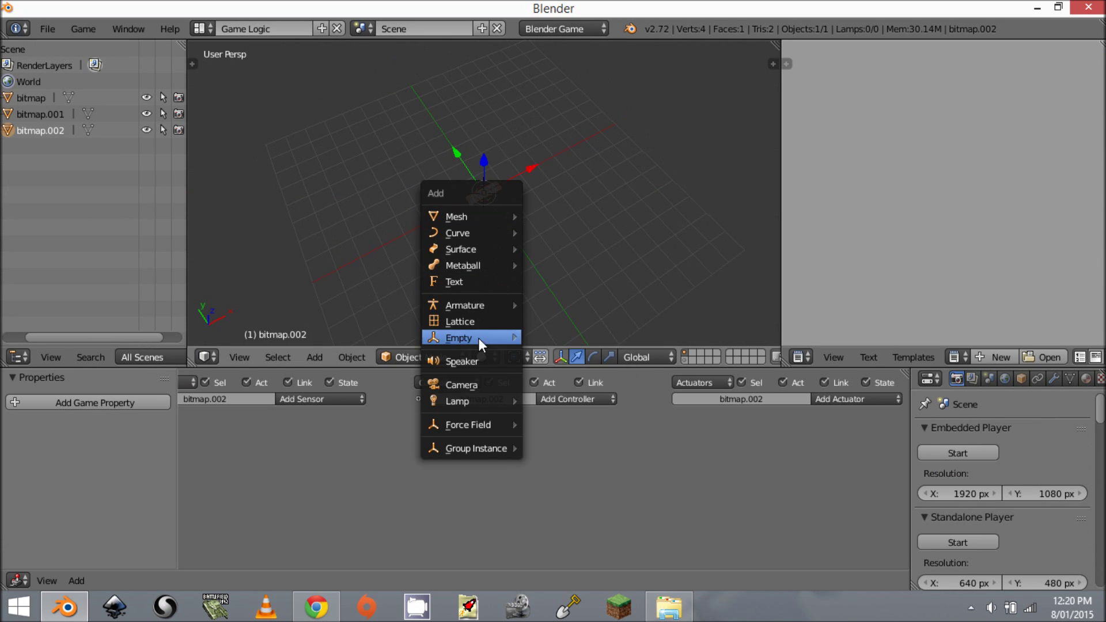
{"action": "left_click", "coordinate": [478, 384]}
- Raise the camera straight up along the Z axis above the button
{"action": "mouse_move", "coordinate": [551, 270]}
{"action": "middle_mouse_down"}
{"action": "mouse_move", "coordinate": [607, 253]}
{"action": "mouse_move", "coordinate": [597, 251]}
{"action": "mouse_move", "coordinate": [593, 54]}
{"action": "middle_mouse_up"}
{"action": "key", "text": "g"}
{"action": "key", "text": "z"}
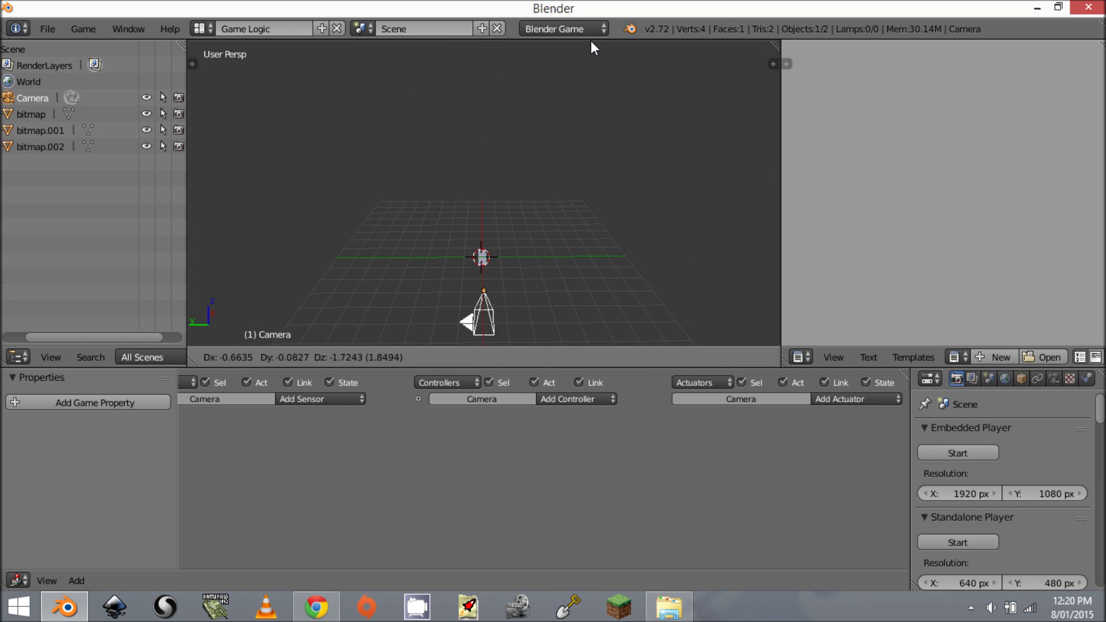
{"action": "left_click", "coordinate": [523, 143]}
- View the button through the new camera
{"action": "middle_click_drag", "start_coordinate": [522, 143], "coordinate": [649, 183]}
{"action": "key", "text": "KP_0"}
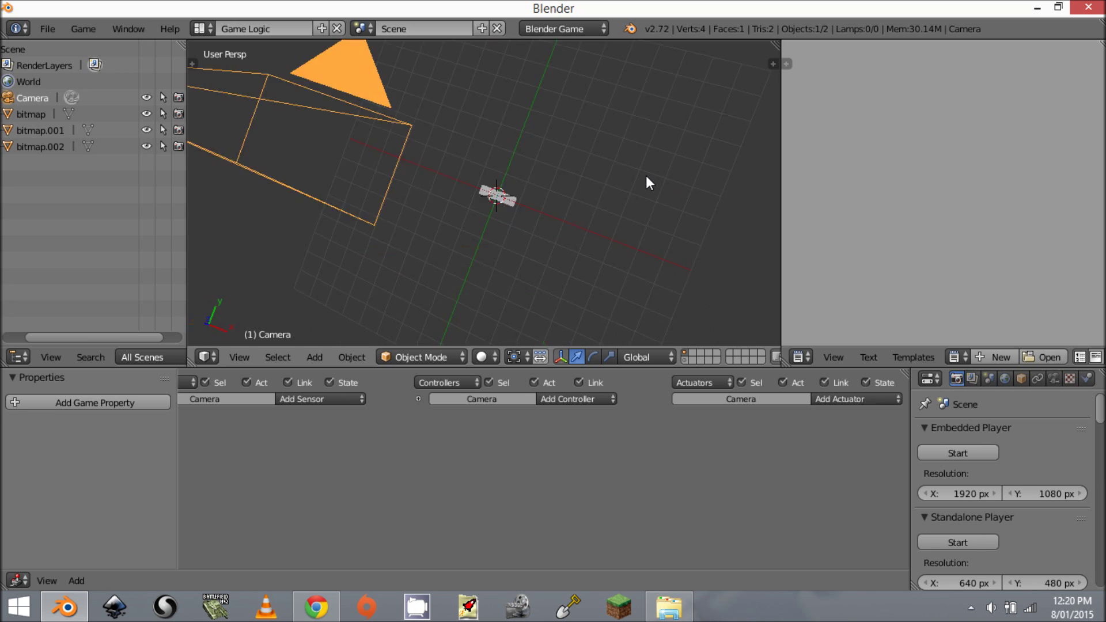
{"action": "scroll", "coordinate": [624, 192], "scroll_direction": "up", "scroll_amount": 1}
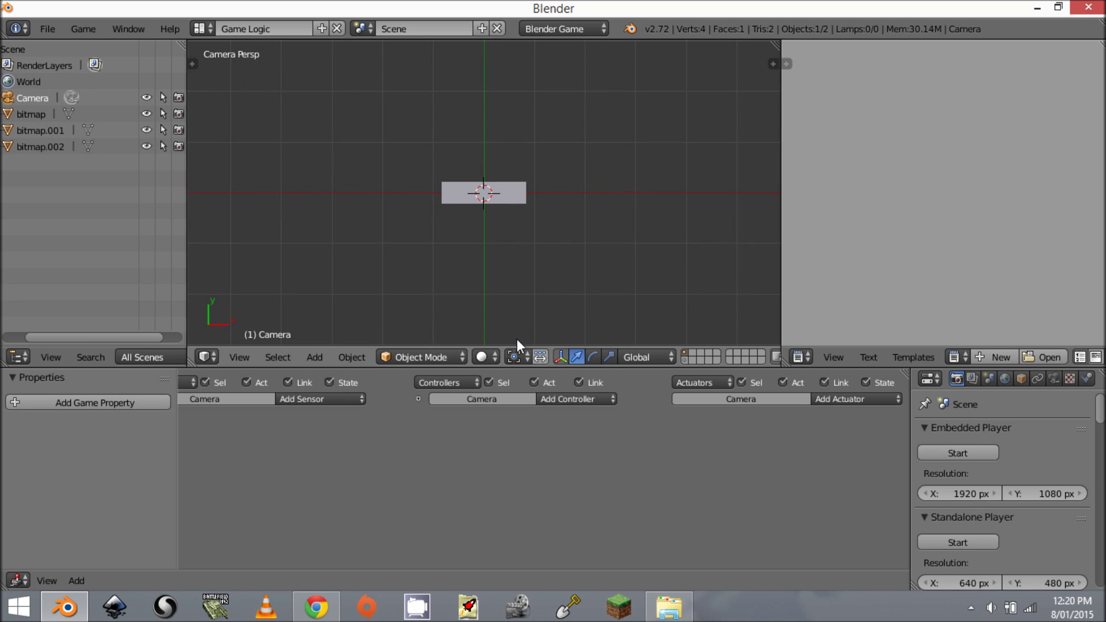
- Set the viewport shading to Texture and test-run the game from the camera view
{"action": "left_click", "coordinate": [481, 355]}
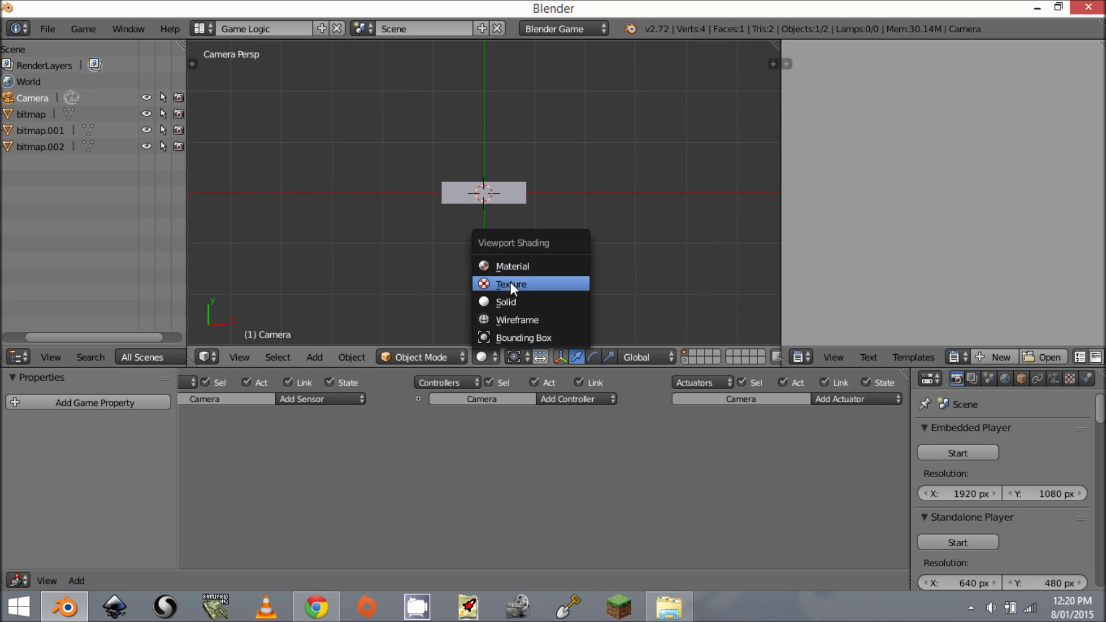
{"action": "left_click", "coordinate": [510, 284]}
{"action": "key", "text": "p"}
{"action": "left_click", "coordinate": [445, 201]}
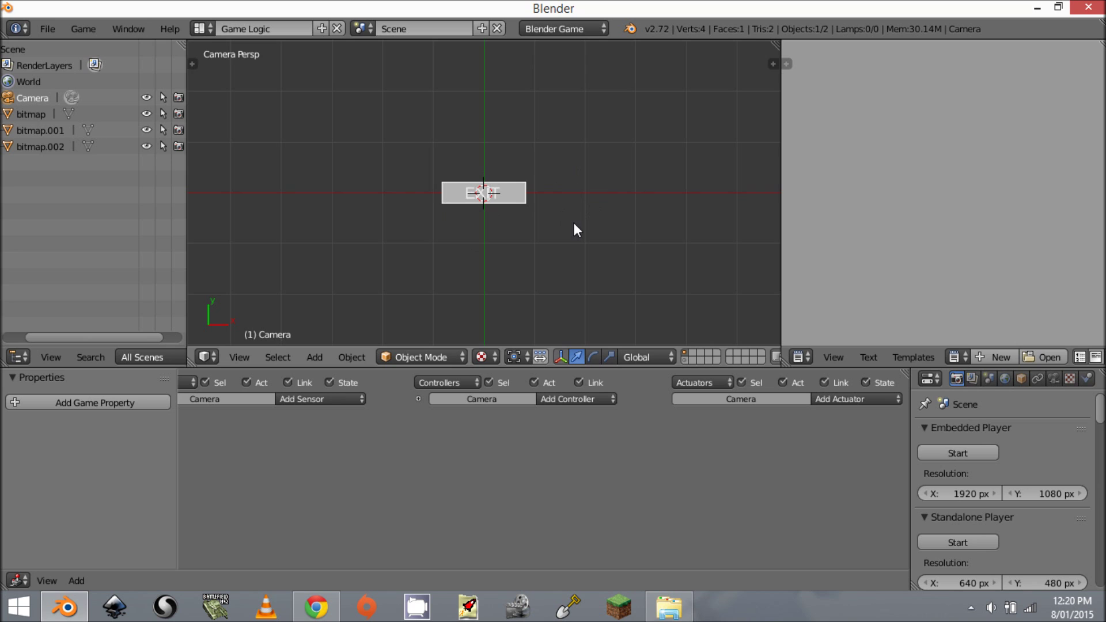
- Enable the mouse cursor in the game's display settings and test-run the game
{"action": "scroll", "coordinate": [983, 489], "scroll_direction": "down", "scroll_amount": 10}
{"action": "scroll", "coordinate": [964, 488], "scroll_direction": "down", "scroll_amount": 10}
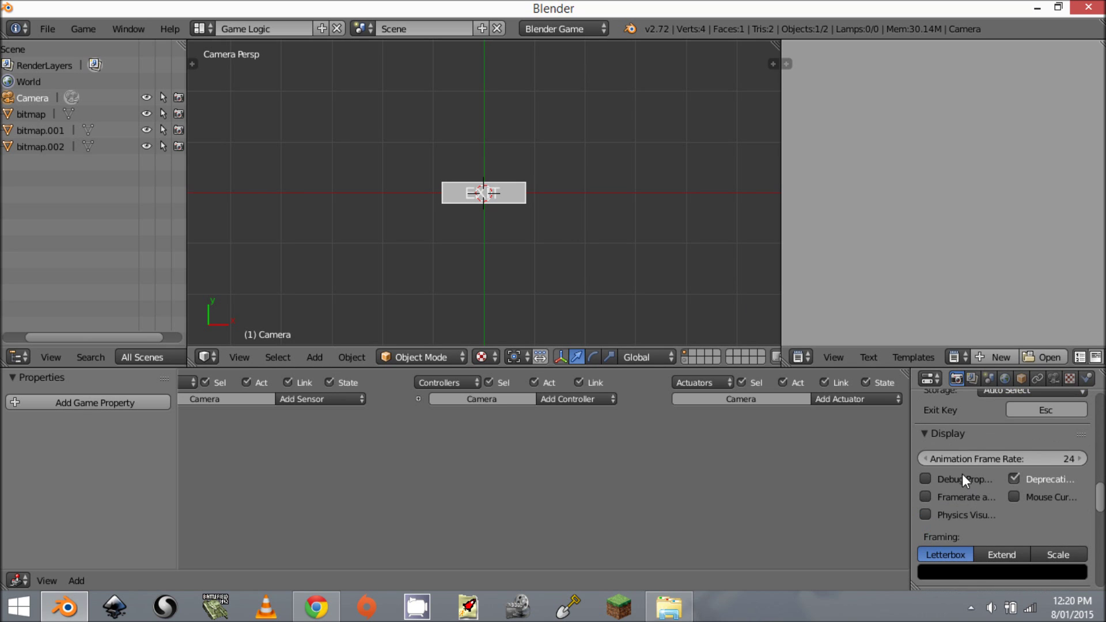
{"action": "left_click", "coordinate": [1013, 495]}
{"action": "key", "text": "p"}
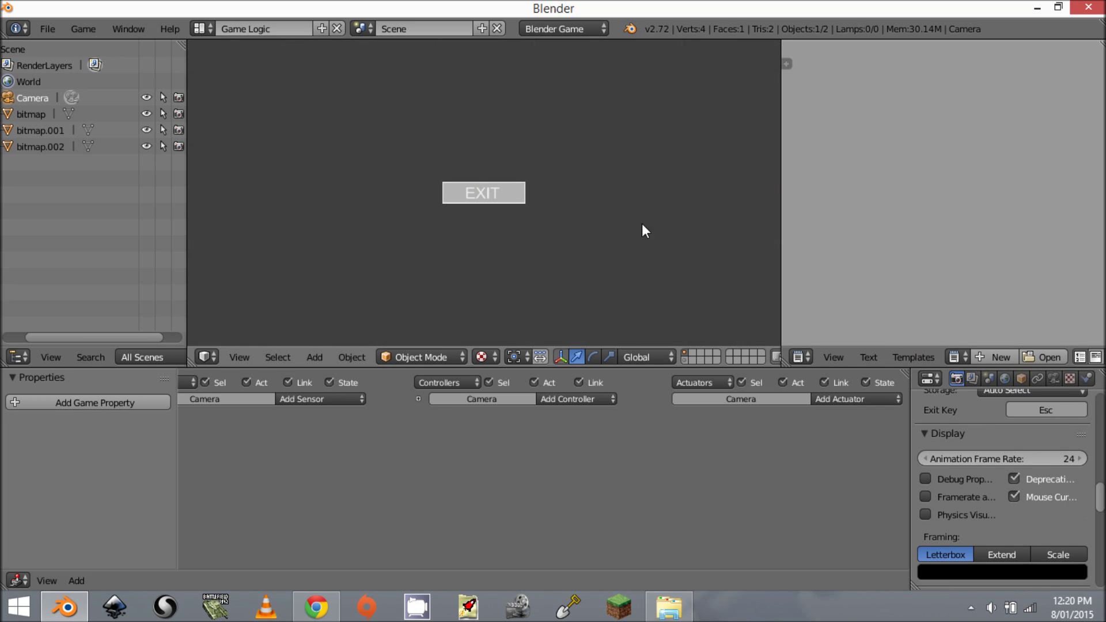
{"action": "key", "text": "Escape"}
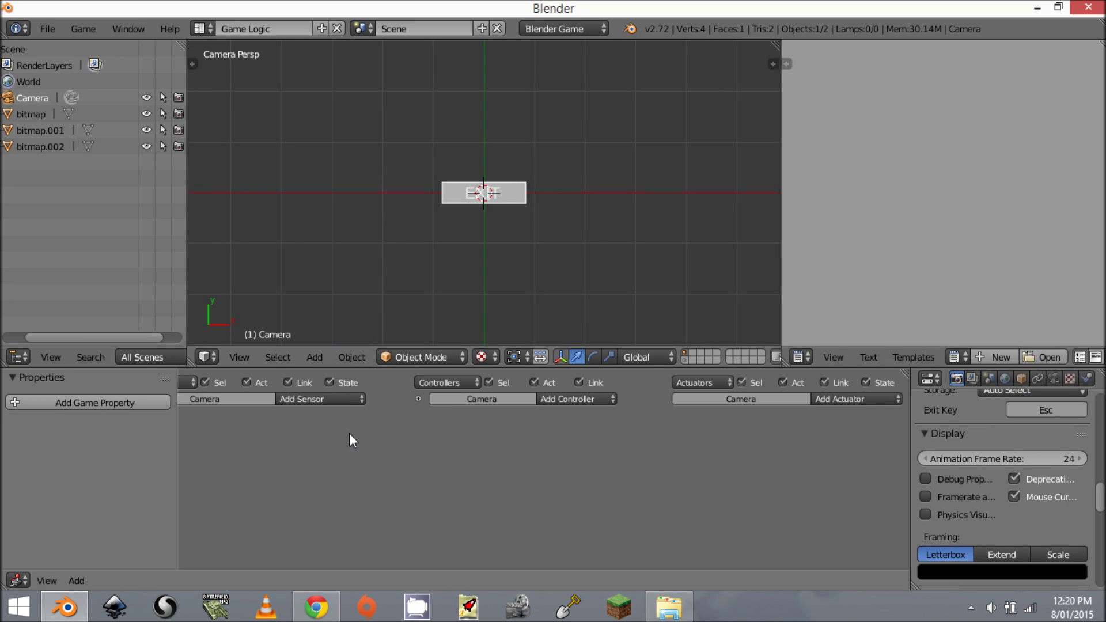
- Select the EXIT button mesh in the camera view and test-run the game
{"action": "left_click", "coordinate": [365, 399]}
{"action": "right_click", "coordinate": [497, 194]}
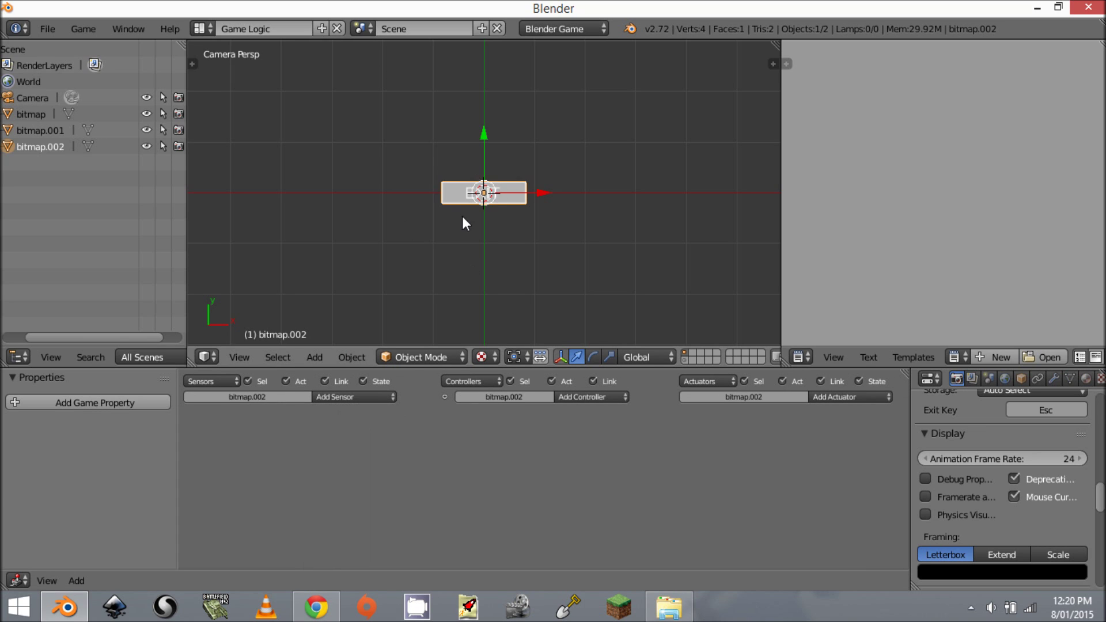
{"action": "key", "text": "p"}
{"action": "key", "text": "Escape"}
- Add a Mouse sensor to the EXIT button with its event set to Mouse Over
{"action": "left_click", "coordinate": [355, 397]}
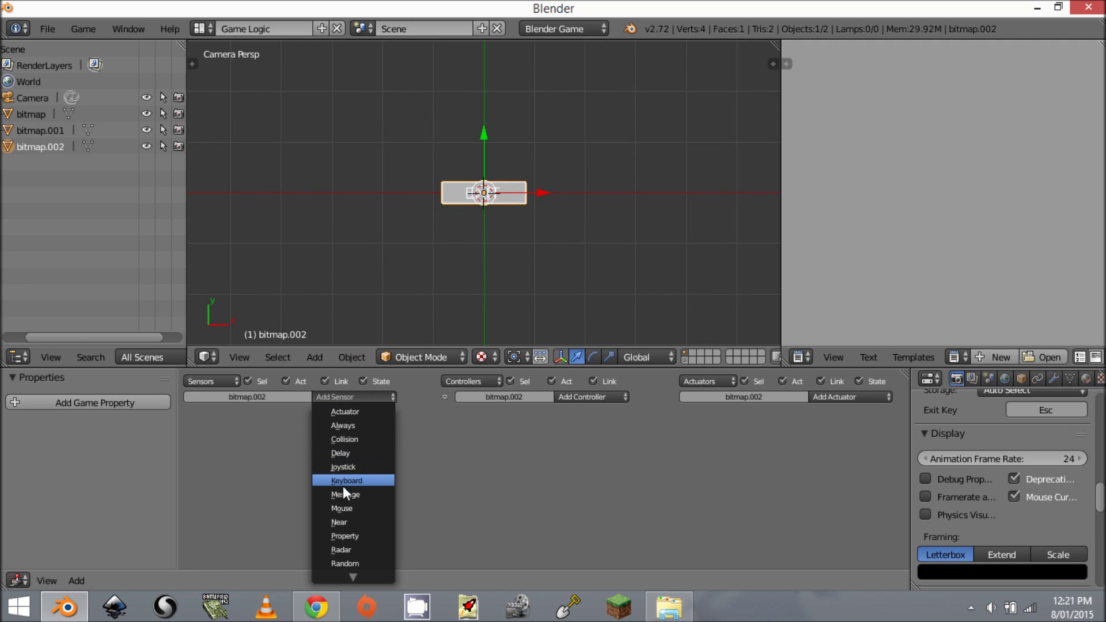
{"action": "left_click", "coordinate": [350, 508]}
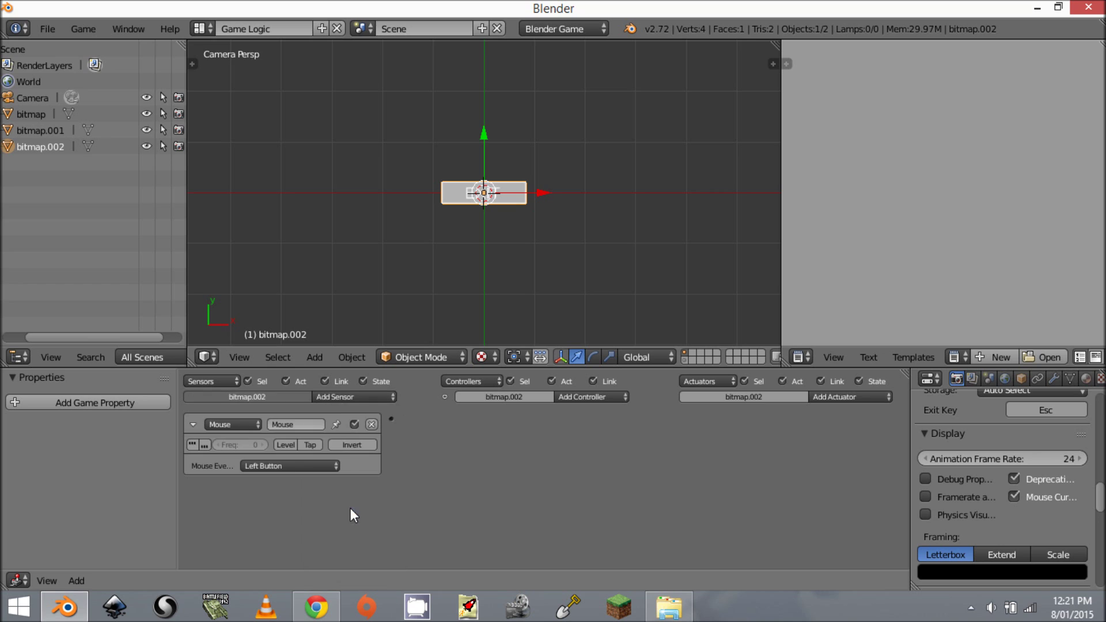
{"action": "left_click", "coordinate": [295, 466]}
{"action": "left_click", "coordinate": [297, 370]}
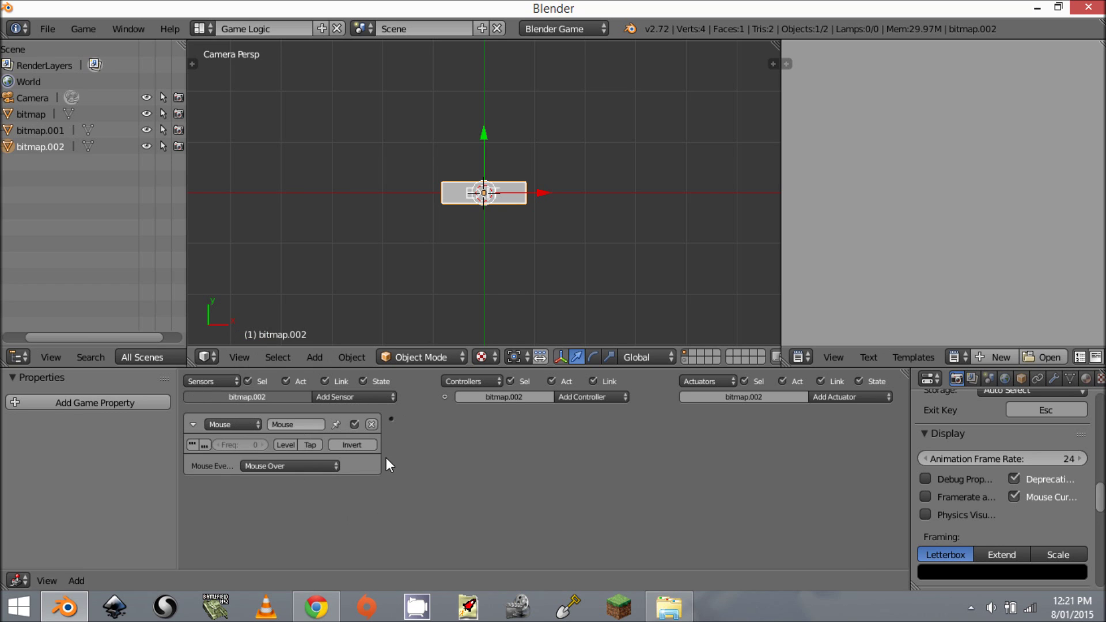
- Add two Edit Object actuators to the EXIT button
{"action": "left_click", "coordinate": [856, 397]}
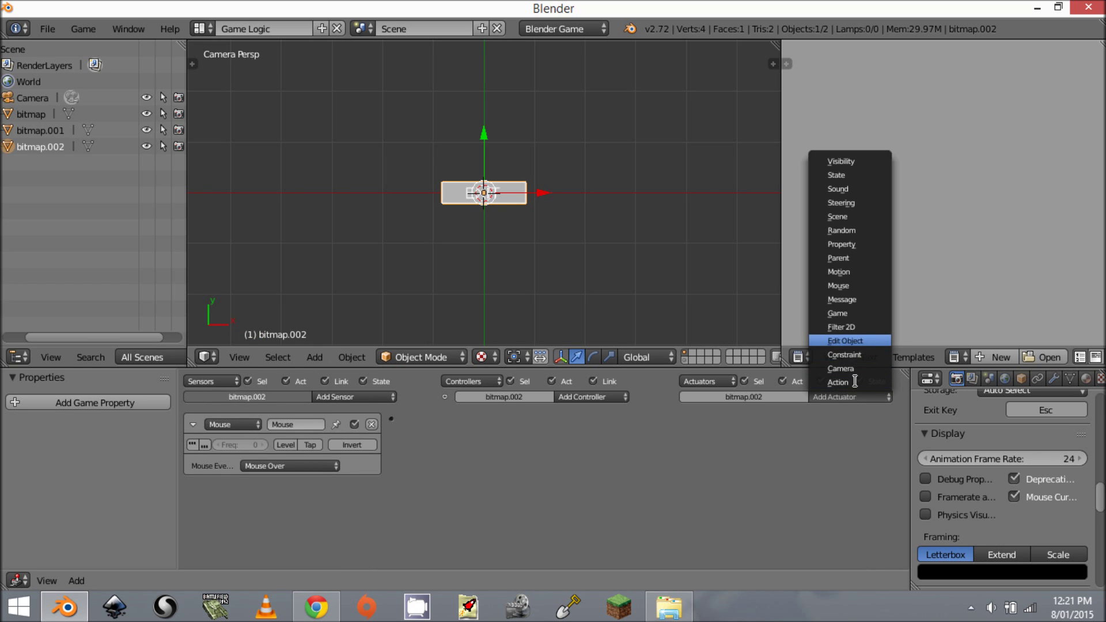
{"action": "left_click", "coordinate": [871, 341]}
{"action": "left_click", "coordinate": [858, 396]}
{"action": "left_click", "coordinate": [858, 341]}
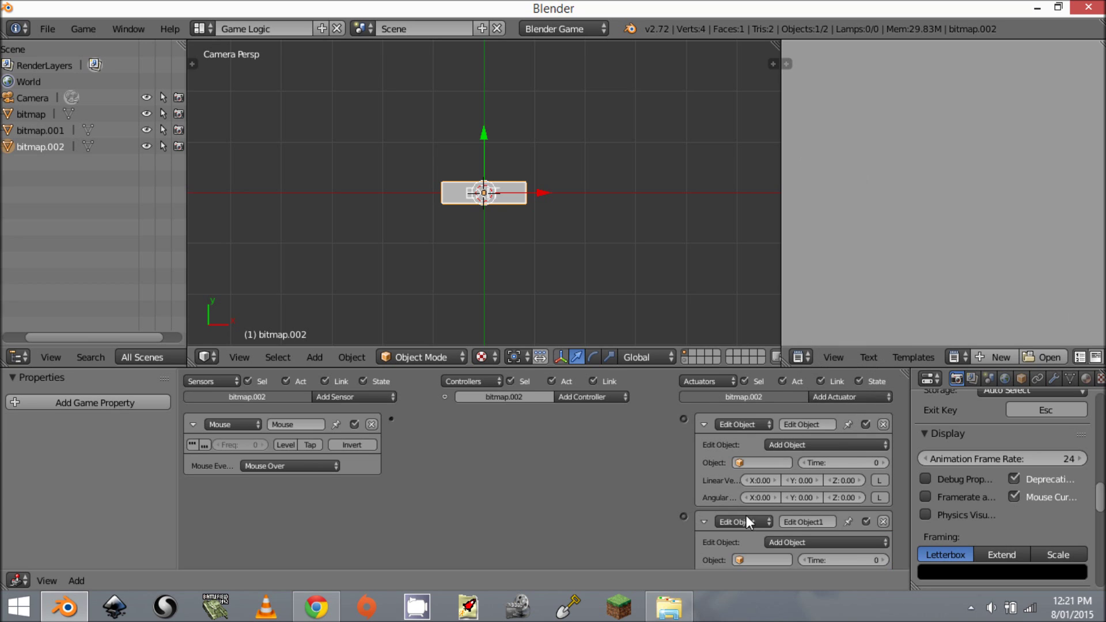
- Set the first Edit Object actuator to Replace Mesh using the mesh "on"
{"action": "scroll", "coordinate": [798, 443], "scroll_direction": "down", "scroll_amount": 1}
{"action": "left_click", "coordinate": [807, 437]}
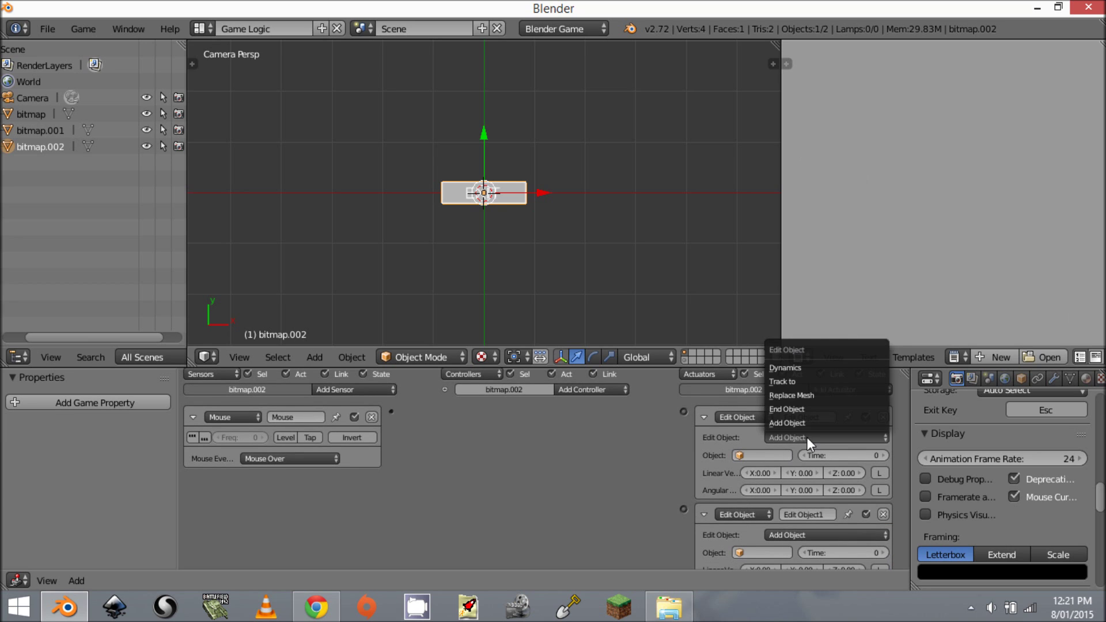
{"action": "left_click", "coordinate": [806, 390]}
{"action": "left_click", "coordinate": [760, 455]}
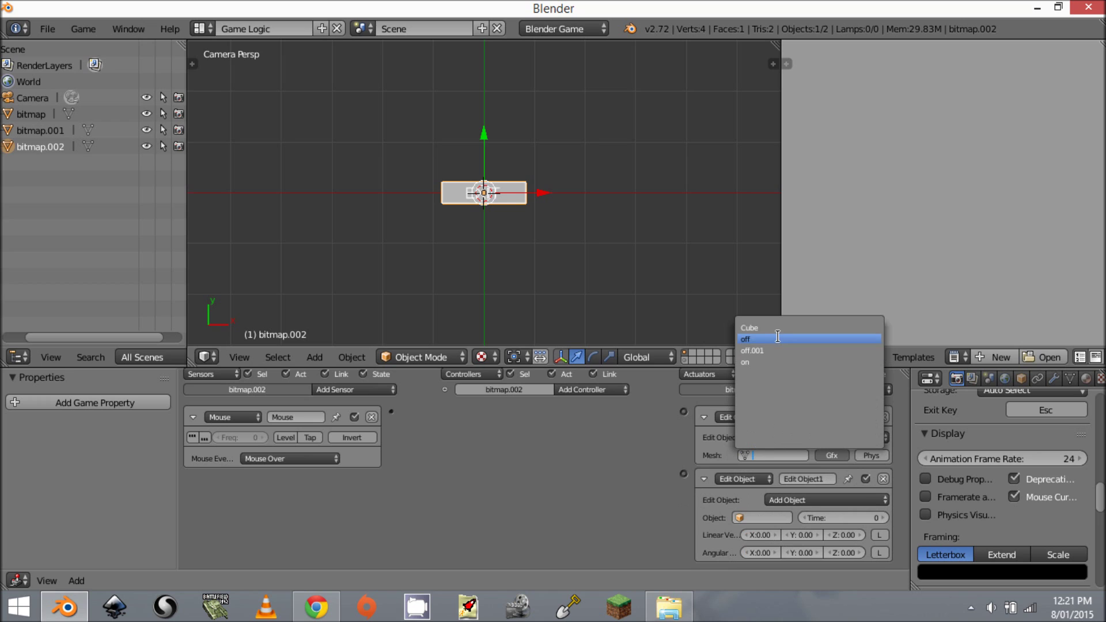
{"action": "left_click", "coordinate": [772, 362]}
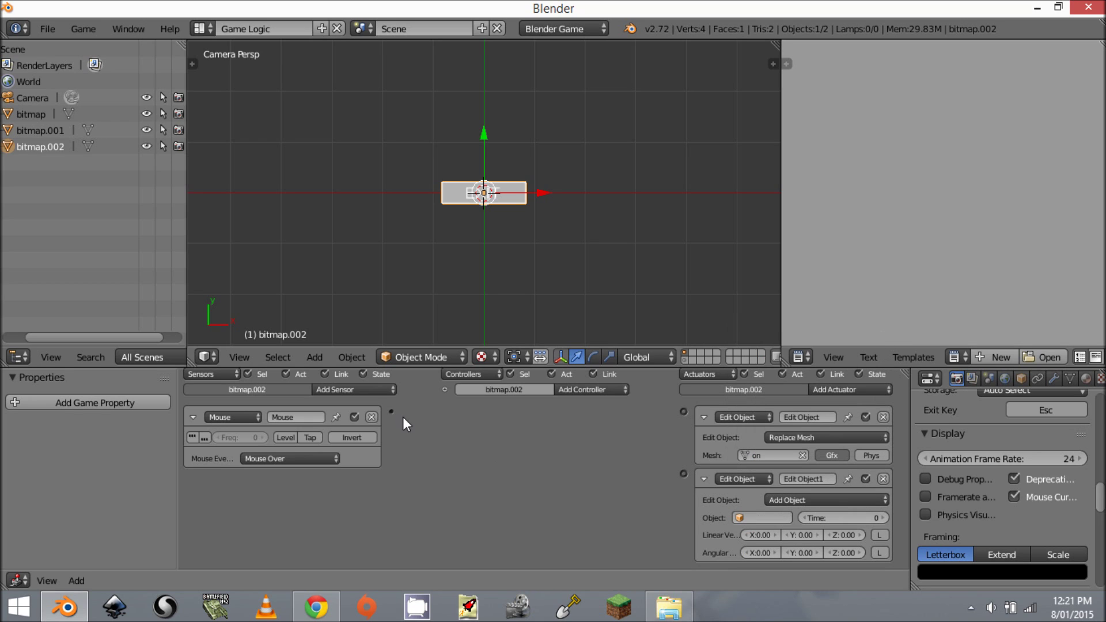
- Link the Mouse Over sensor to the "on" Replace Mesh actuator and test the rollover in the running game
{"action": "left_click_drag", "start_coordinate": [392, 411], "coordinate": [683, 411]}
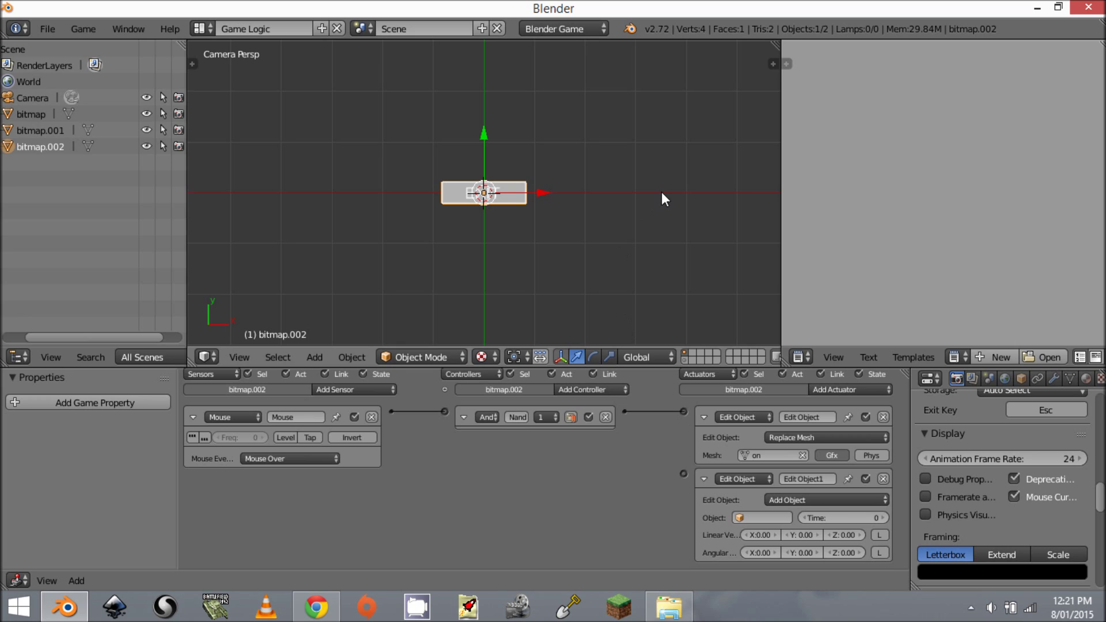
{"action": "key", "text": "p"}
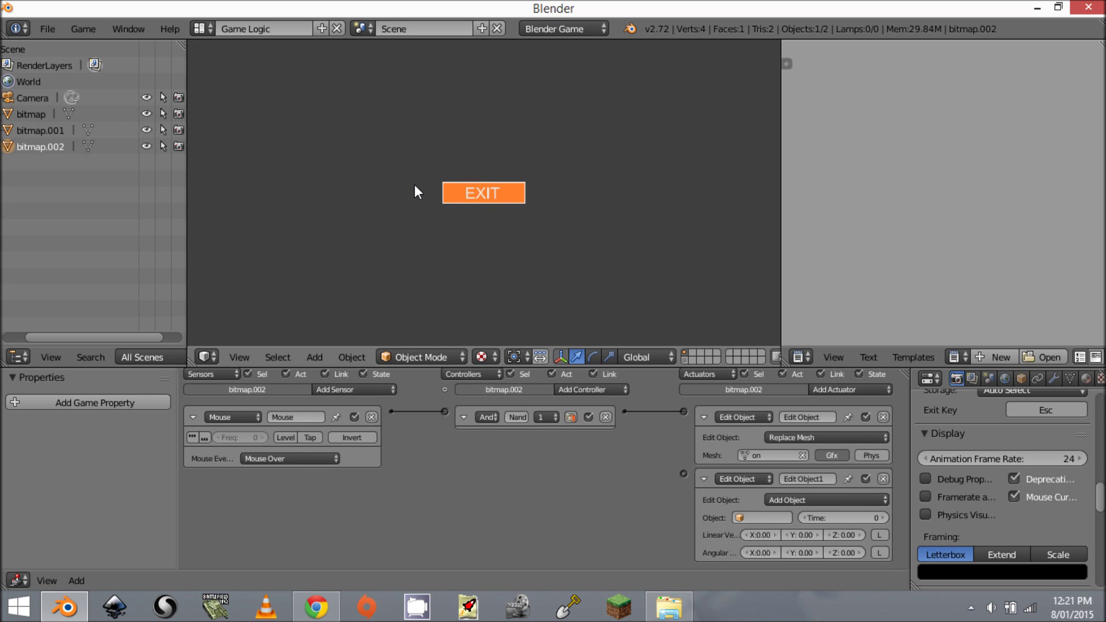
{"action": "key", "text": "Escape"}
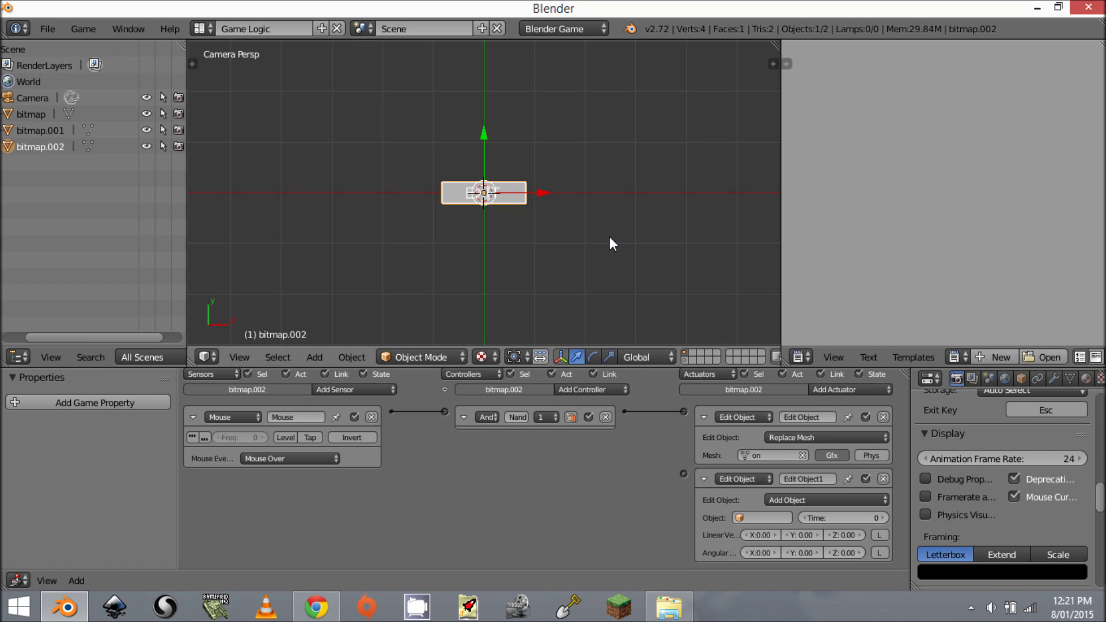
{"action": "key", "text": "p"}
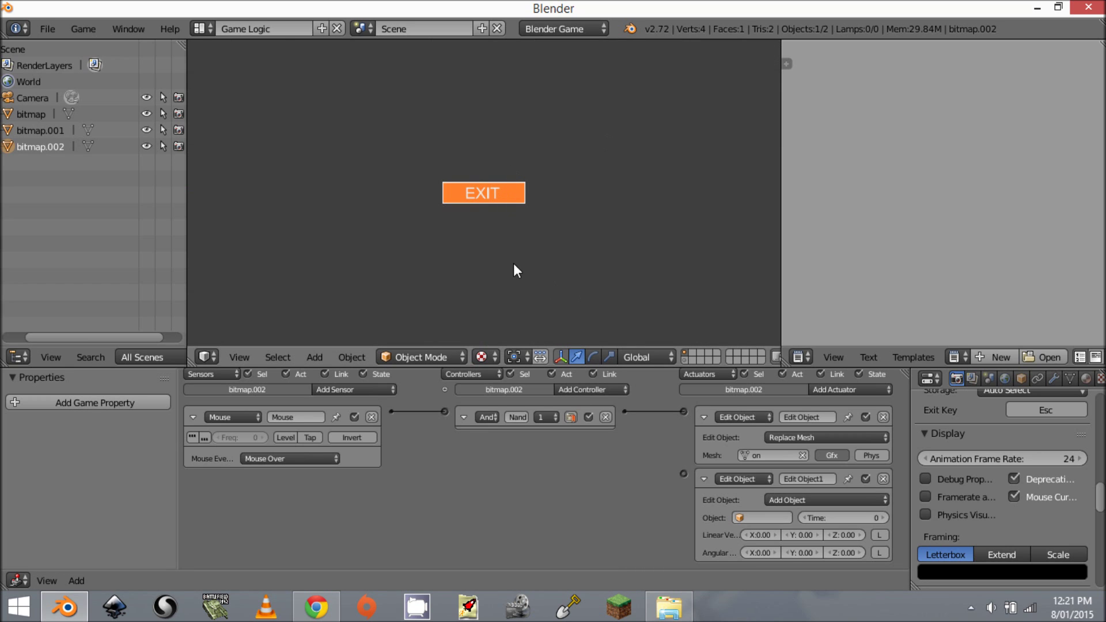
{"action": "key", "text": "Escape"}
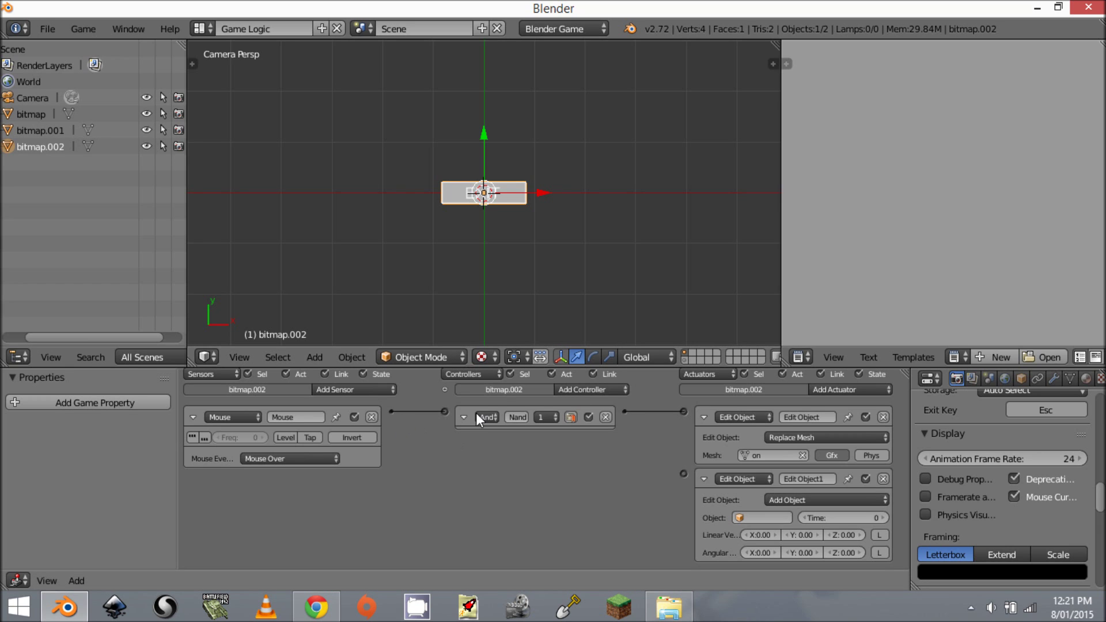
- Add a Nand controller, collapse the controllers, and link the Mouse Over sensor through it to the second Edit Object actuator
{"action": "left_click", "coordinate": [567, 391]}
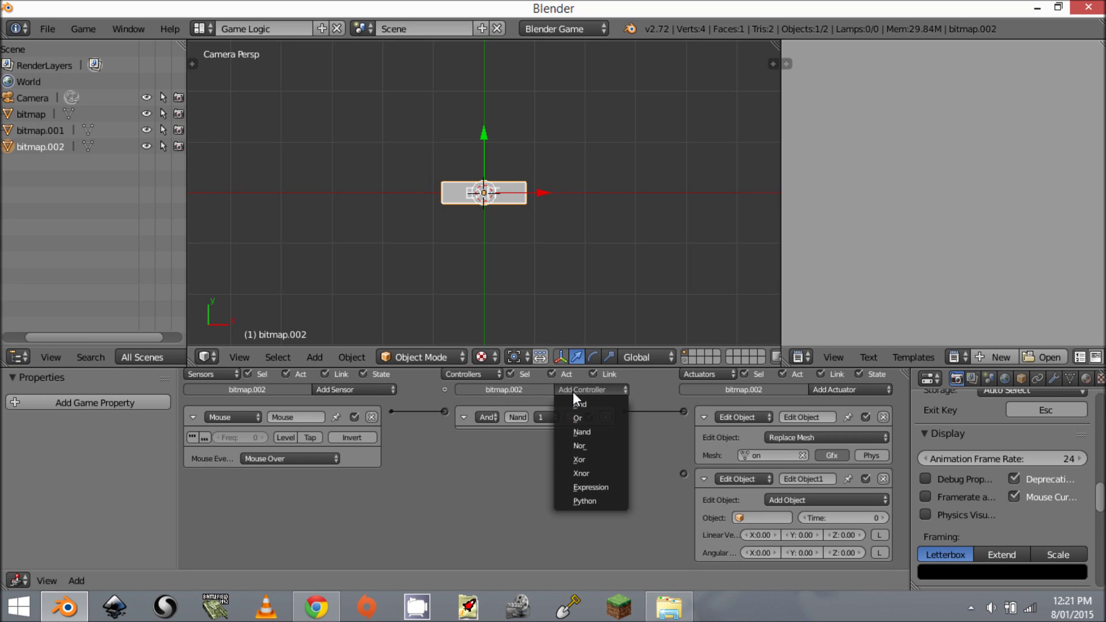
{"action": "left_click", "coordinate": [588, 431]}
{"action": "left_click", "coordinate": [465, 417], "text": "ctrl"}
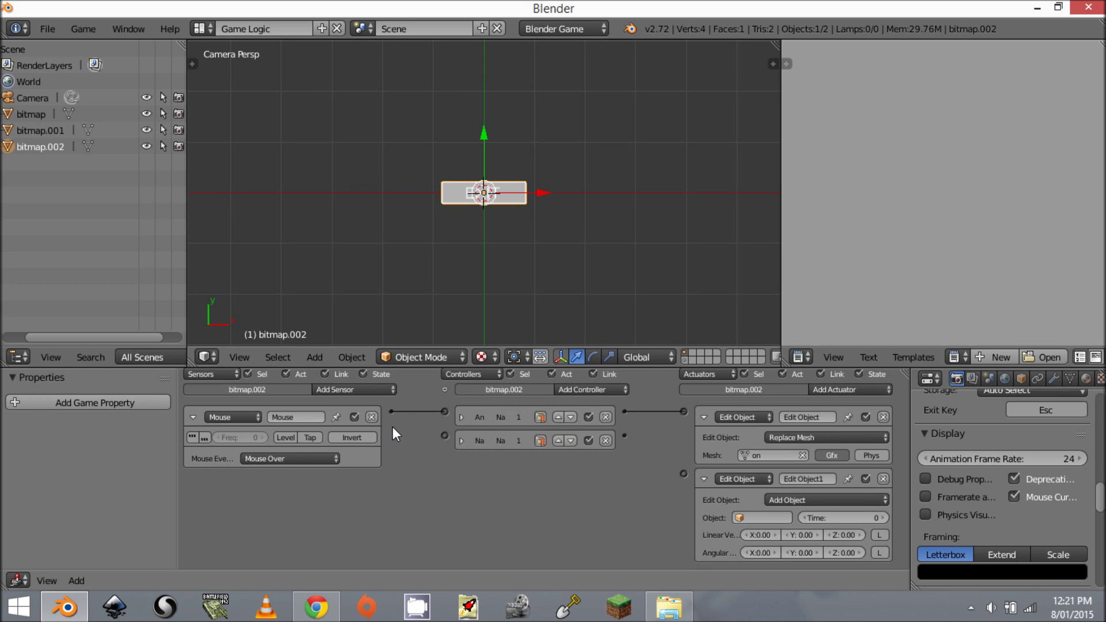
{"action": "left_click_drag", "start_coordinate": [392, 411], "coordinate": [444, 435]}
{"action": "left_click_drag", "start_coordinate": [686, 474], "coordinate": [626, 436]}
- Set the second Edit Object actuator to Replace Mesh using the mesh "off" and test the rollover in the running game
{"action": "left_click", "coordinate": [781, 503]}
{"action": "left_click", "coordinate": [806, 452]}
{"action": "left_click", "coordinate": [759, 531]}
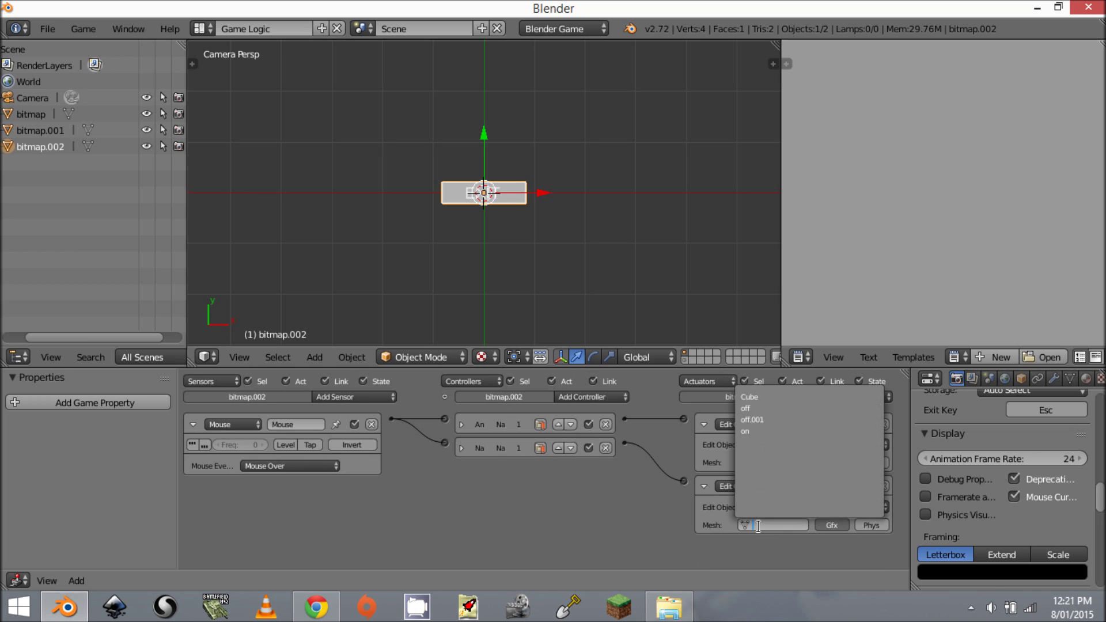
{"action": "left_click", "coordinate": [772, 407]}
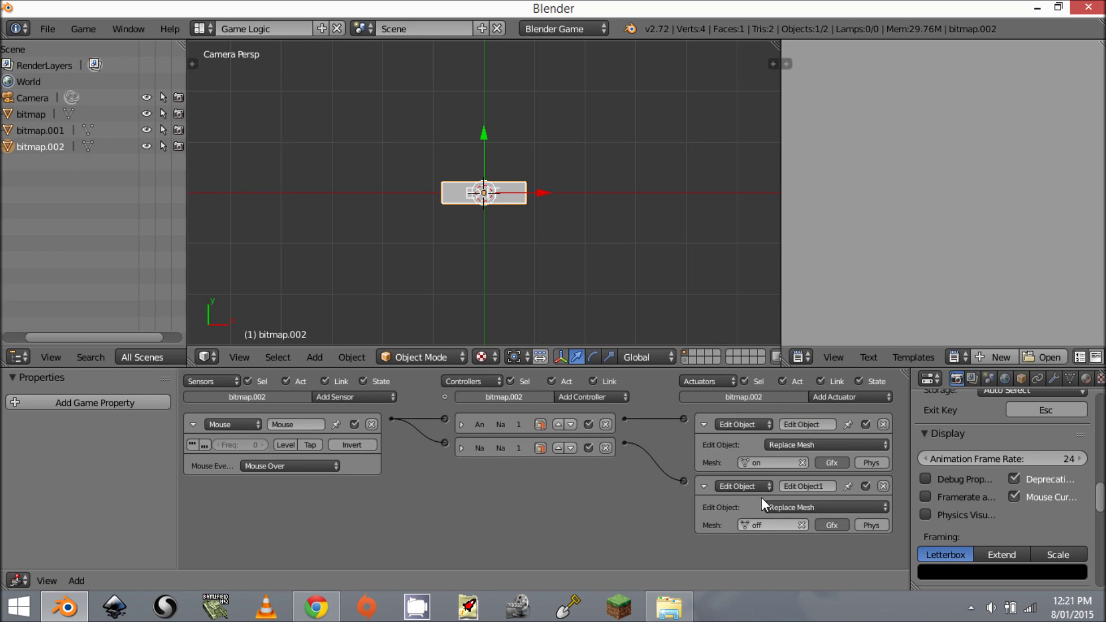
{"action": "key", "text": "p"}
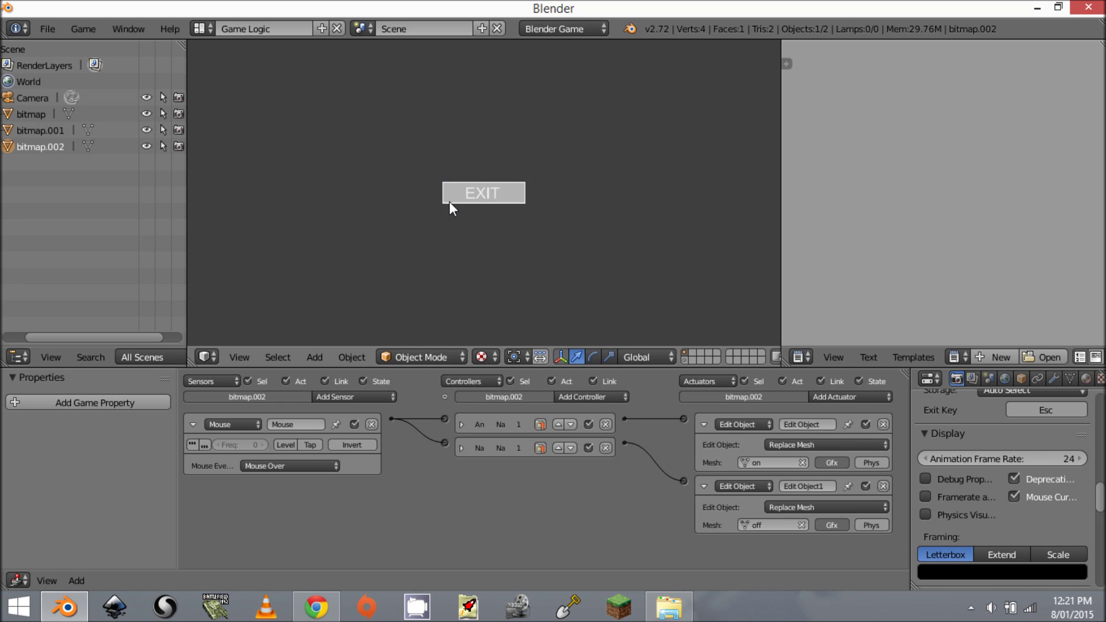
{"action": "key", "text": "Escape"}
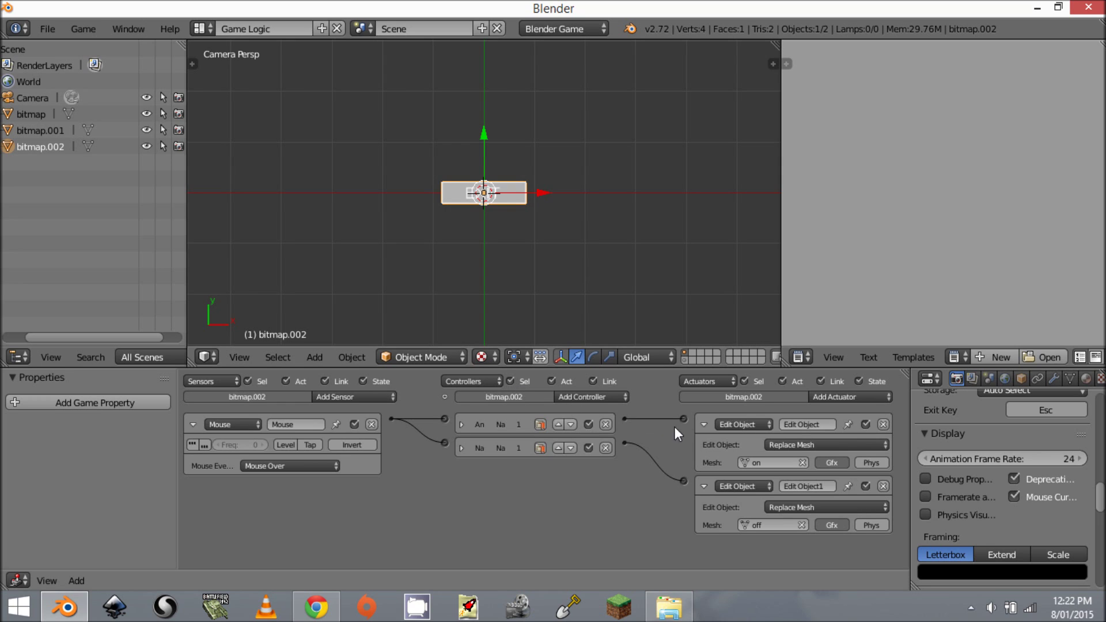
- Collapse the existing actuators and sensor, and add a second Mouse sensor to the EXIT button, collapsed as well
{"action": "left_click", "coordinate": [702, 424]}
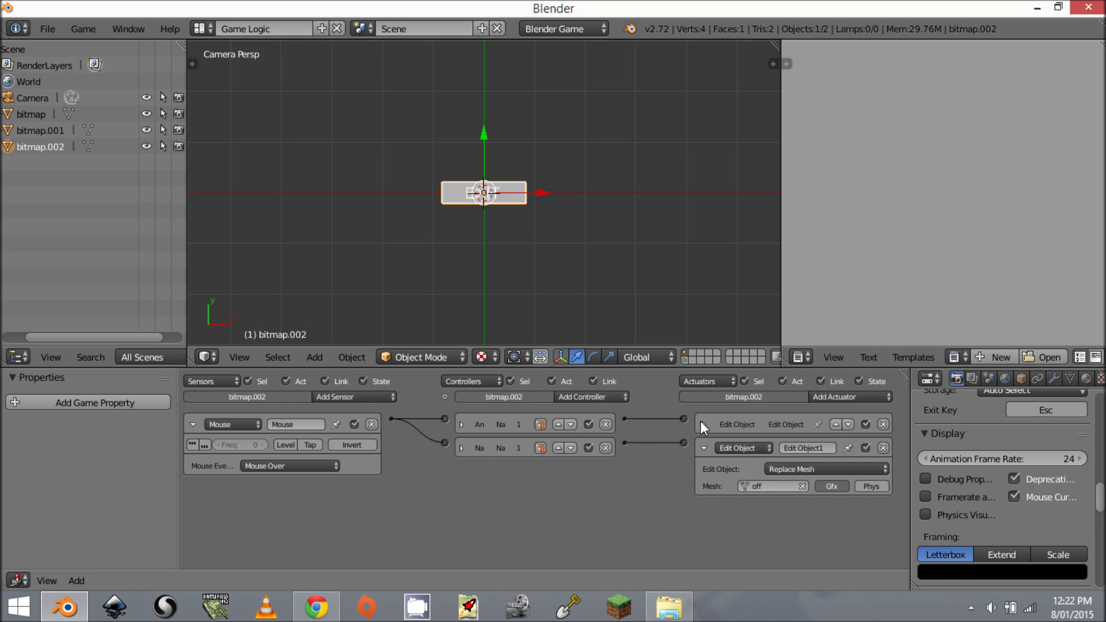
{"action": "left_click", "coordinate": [703, 448]}
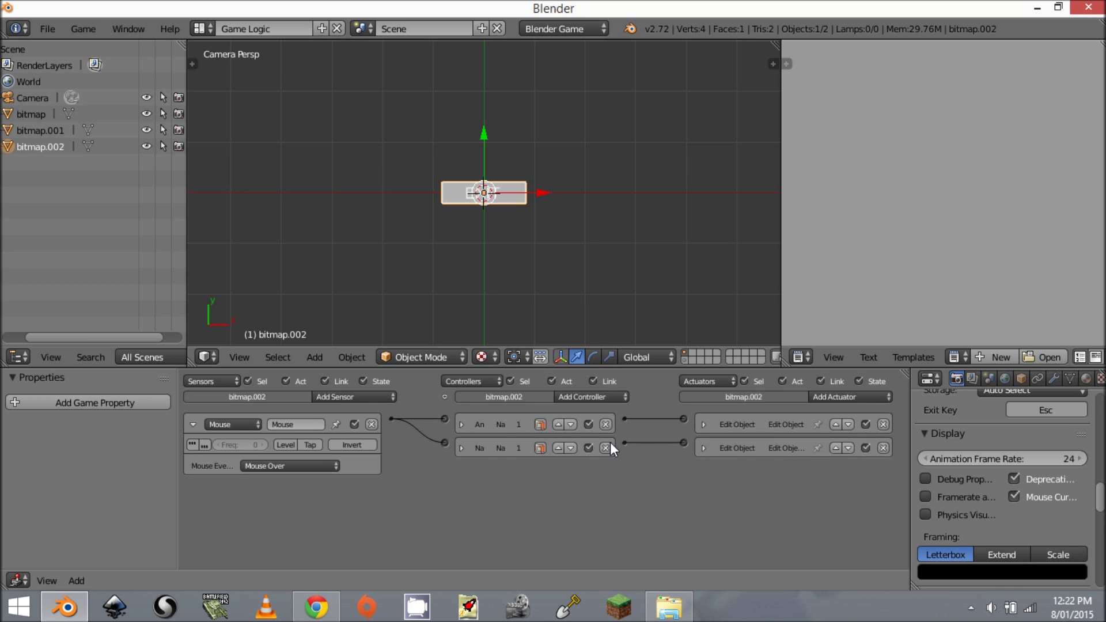
{"action": "left_click", "coordinate": [193, 424]}
{"action": "left_click", "coordinate": [378, 398]}
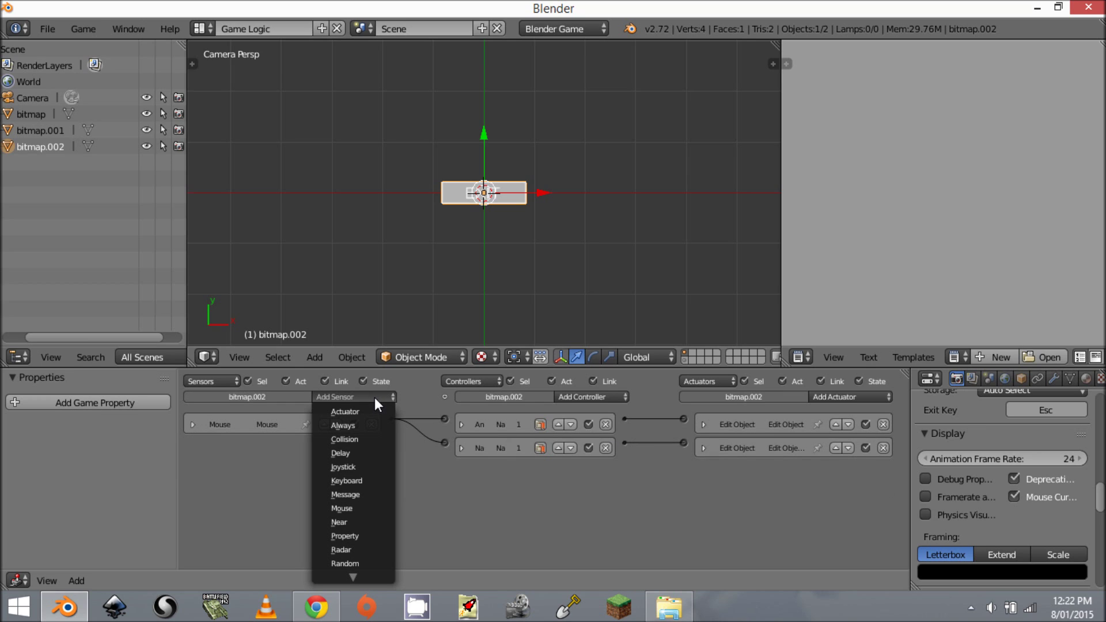
{"action": "left_click", "coordinate": [340, 507]}
{"action": "left_click", "coordinate": [297, 488]}
{"action": "left_click", "coordinate": [193, 448]}
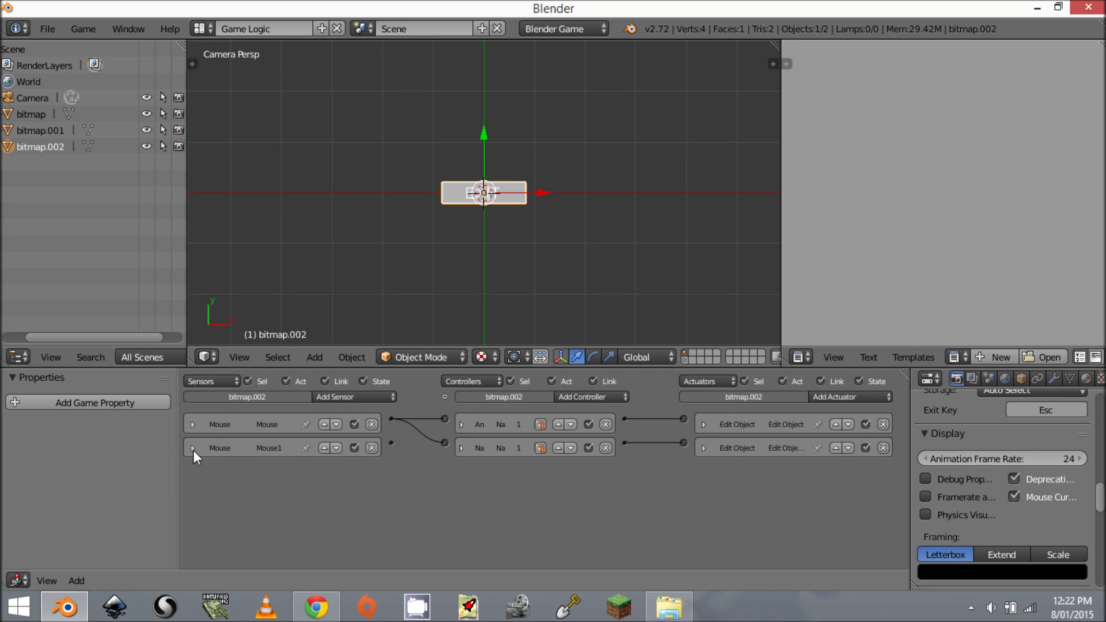
- Add a Game actuator to the EXIT button and set it to Quit Game
{"action": "left_click", "coordinate": [871, 401]}
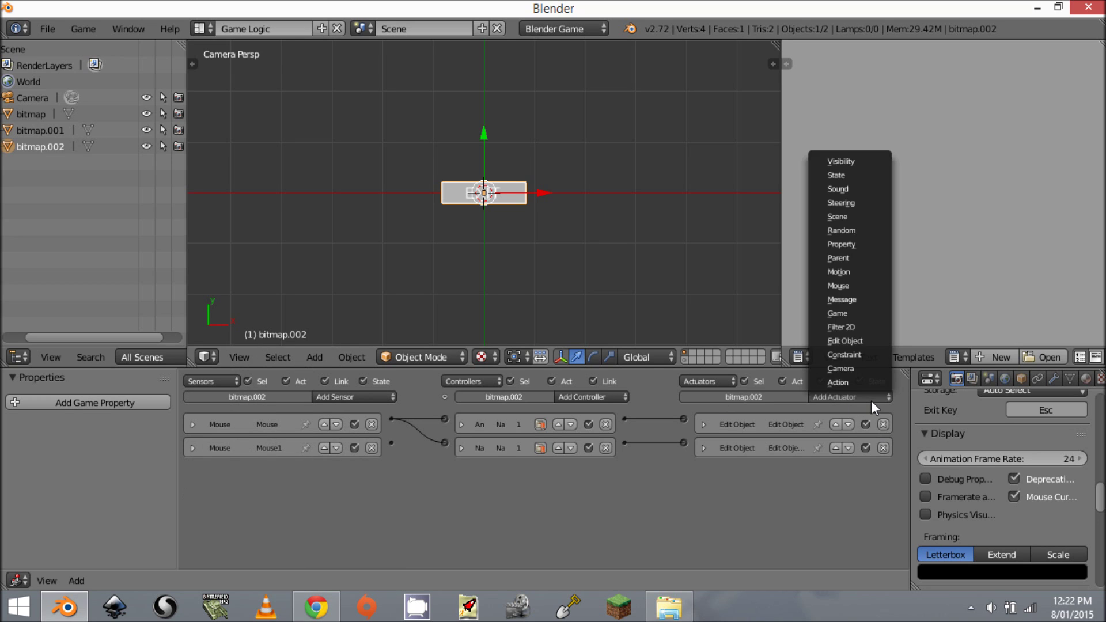
{"action": "left_click", "coordinate": [848, 314]}
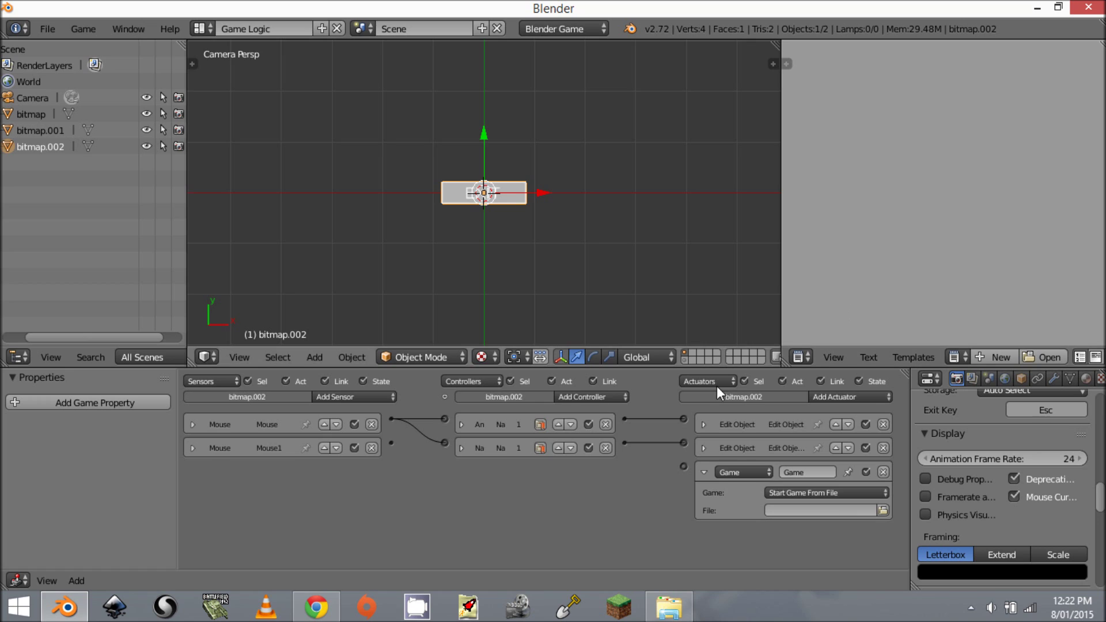
{"action": "left_click", "coordinate": [813, 493]}
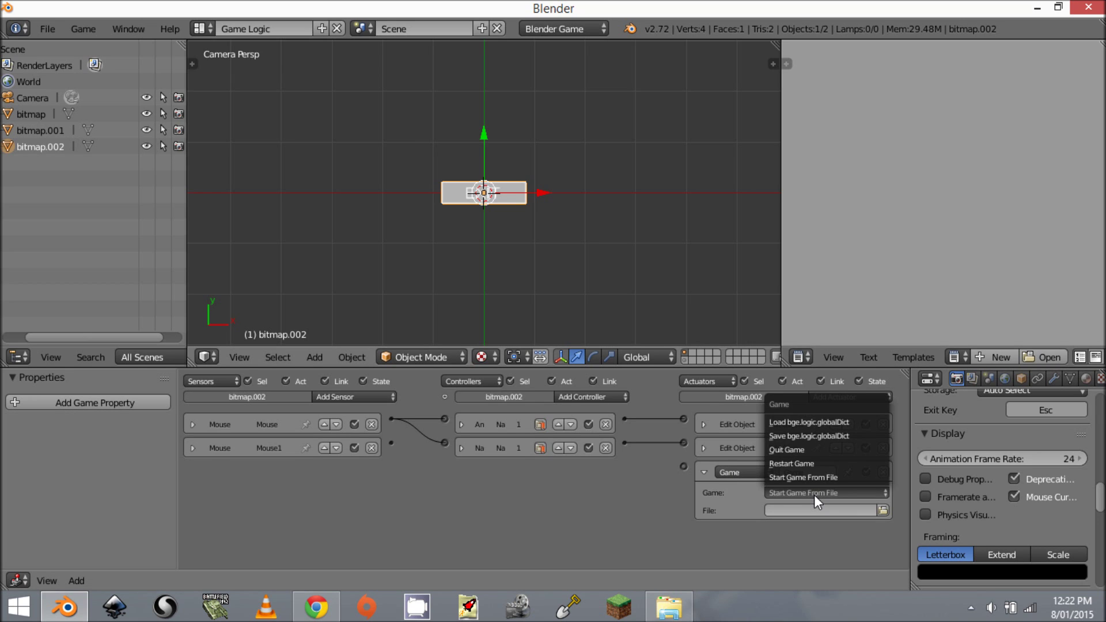
{"action": "left_click", "coordinate": [833, 451]}
- Link the second Mouse sensor to the Quit Game actuator through an And controller and check the sensor's settings
{"action": "left_click_drag", "start_coordinate": [683, 466], "coordinate": [389, 443]}
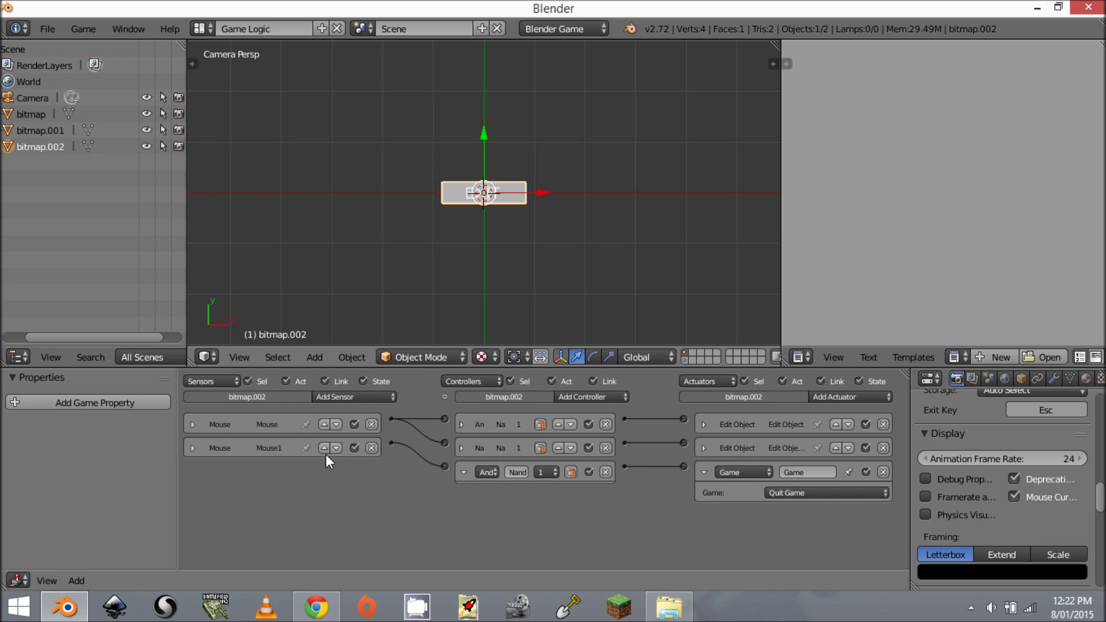
{"action": "left_click", "coordinate": [195, 448]}
{"action": "left_click", "coordinate": [195, 447]}
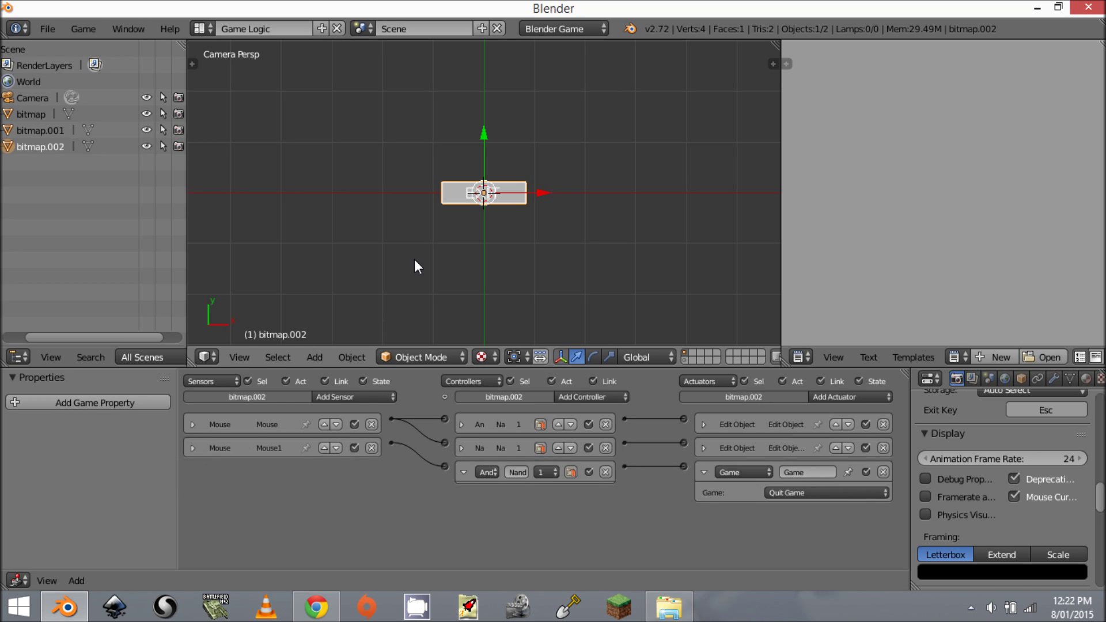
- Test clicking outside and on the button in the running game, and also link the Mouse Over sensor to the Quit Game And controller
{"action": "key", "text": "p"}
{"action": "left_click", "coordinate": [294, 202]}
{"action": "key", "text": "p"}
{"action": "left_click", "coordinate": [484, 193]}
{"action": "left_click_drag", "start_coordinate": [615, 403], "coordinate": [449, 467]}
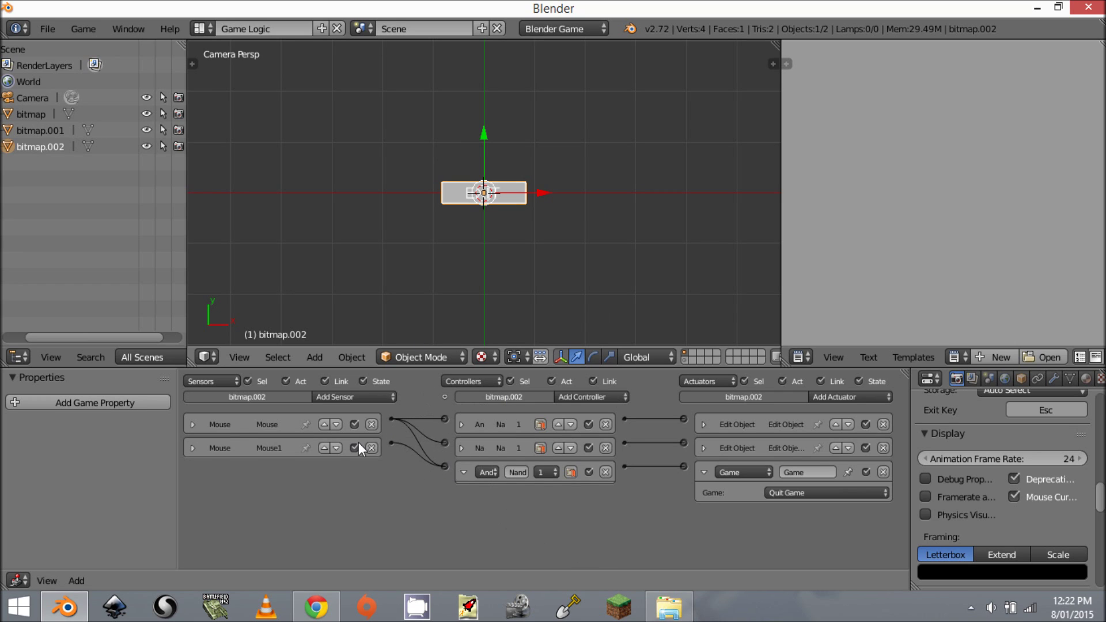
- Check the settings of both Mouse sensors on the EXIT button and collapse them again
{"action": "left_click", "coordinate": [193, 425]}
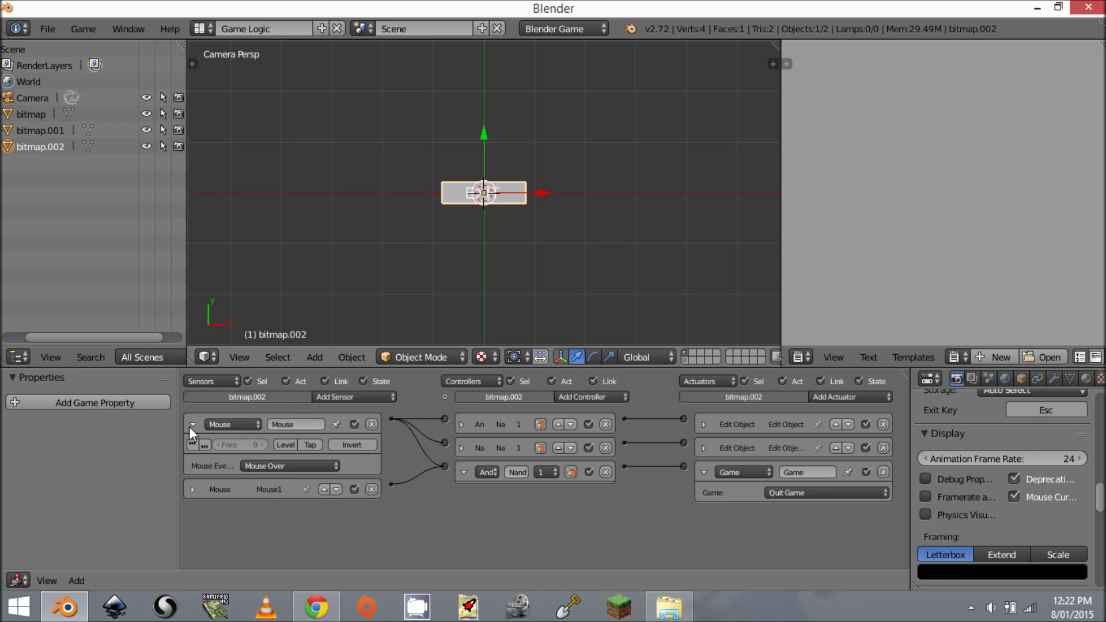
{"action": "left_click", "coordinate": [191, 426]}
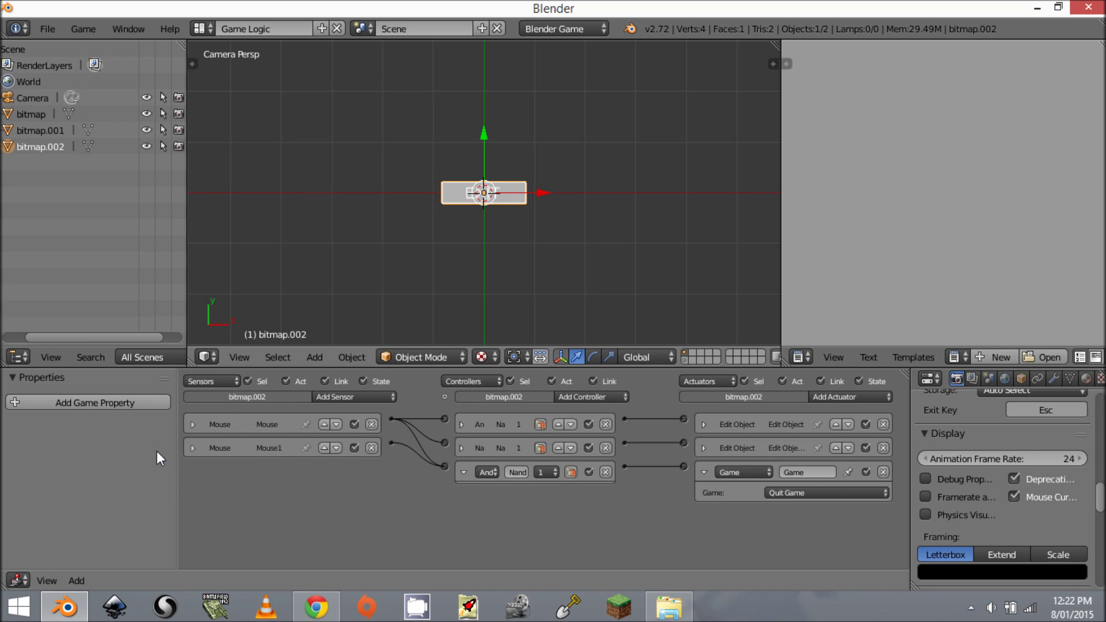
{"action": "left_click", "coordinate": [192, 448]}
{"action": "left_click", "coordinate": [196, 449]}
- Run the game twice to test quitting through the EXIT button, and deselect everything in the scene
{"action": "key", "text": "p"}
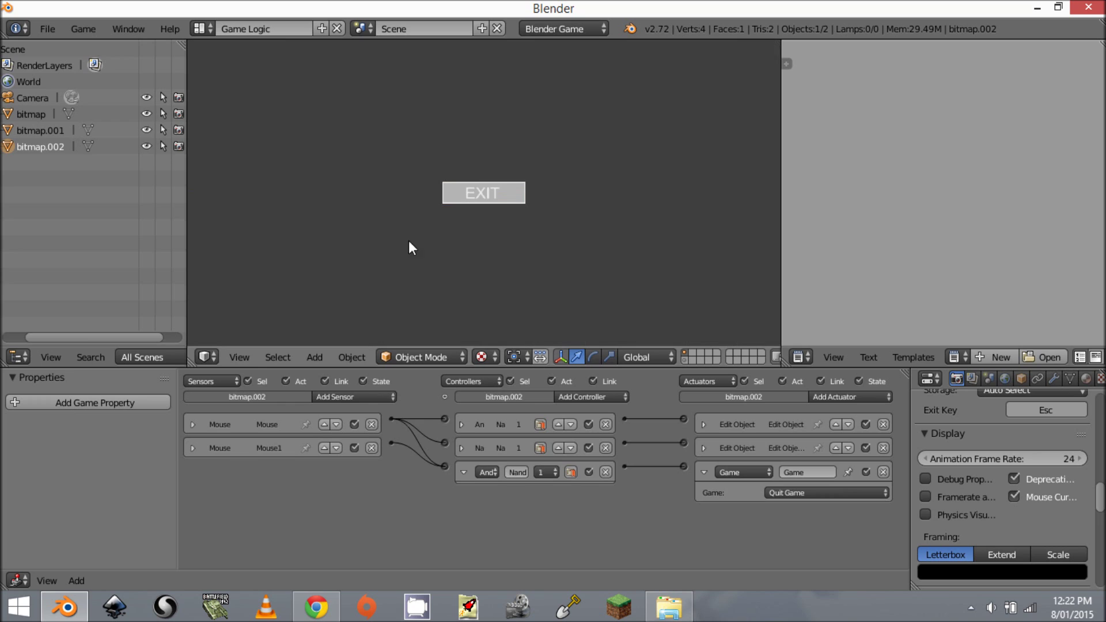
{"action": "left_click", "coordinate": [480, 189]}
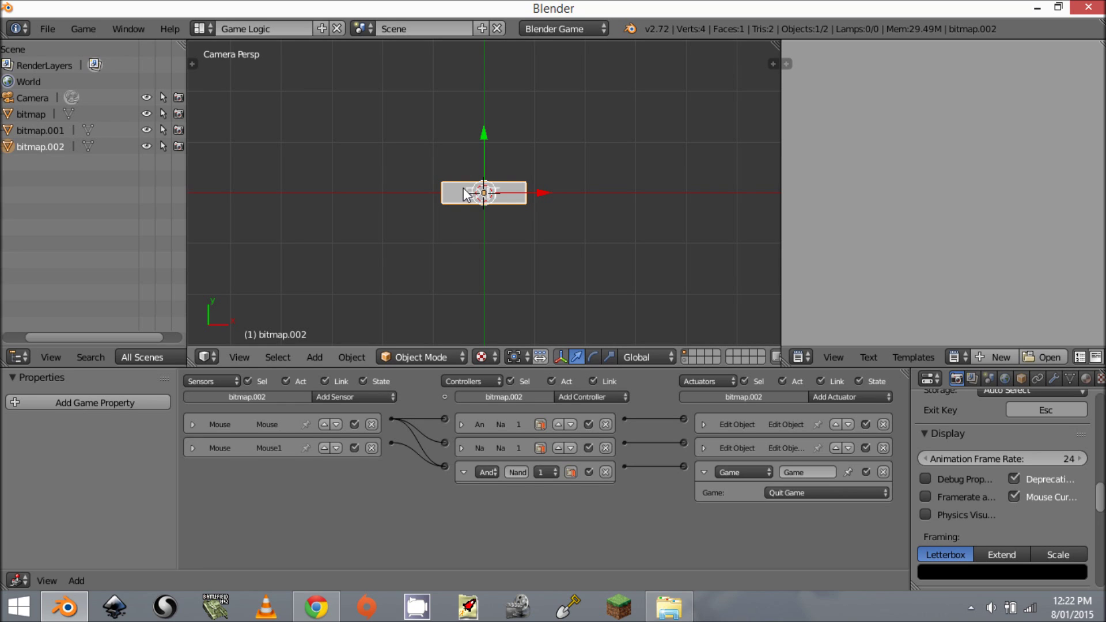
{"action": "key", "text": "p"}
{"action": "left_click", "coordinate": [497, 184]}
{"action": "key", "text": "a"}
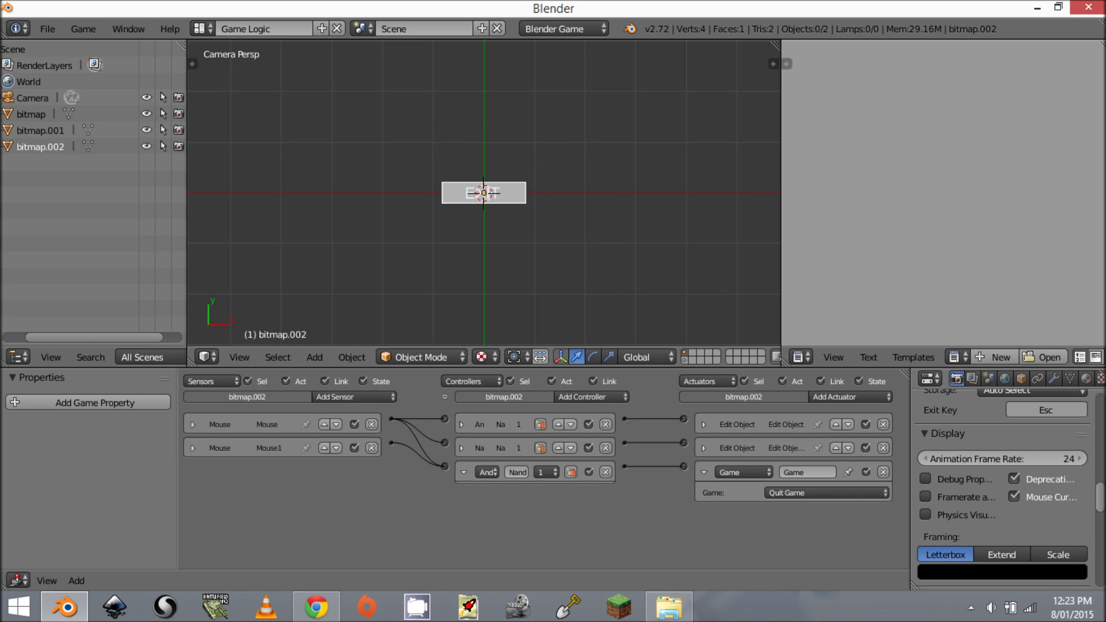
- Disable the Mouse Cursor display option and add an Empty beside the EXIT button at about X 1.9
{"action": "left_click", "coordinate": [1014, 496]}
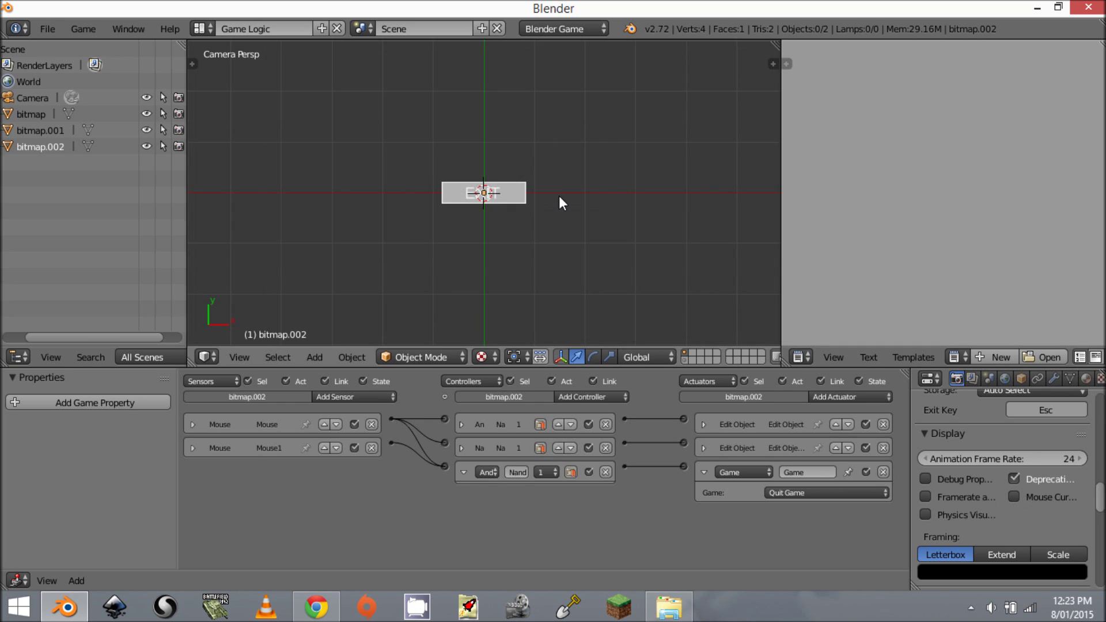
{"action": "scroll", "coordinate": [555, 198], "scroll_direction": "up", "scroll_amount": 3}
{"action": "scroll", "coordinate": [634, 210], "scroll_direction": "down", "scroll_amount": 3}
{"action": "left_click", "coordinate": [600, 192]}
{"action": "key", "text": "shift+a"}
{"action": "mouse_move", "coordinate": [600, 183]}
{"action": "left_click", "coordinate": [648, 178]}
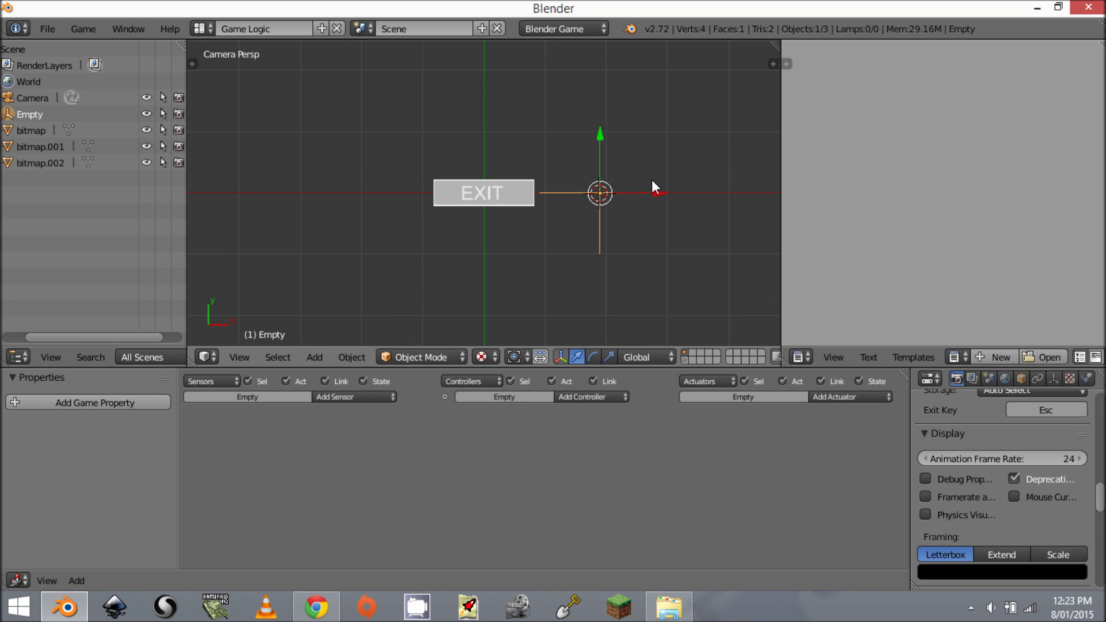
- Give the Empty an Always sensor and a Mouse actuator, linked through an And controller
{"action": "left_click", "coordinate": [387, 396]}
{"action": "left_click", "coordinate": [375, 426]}
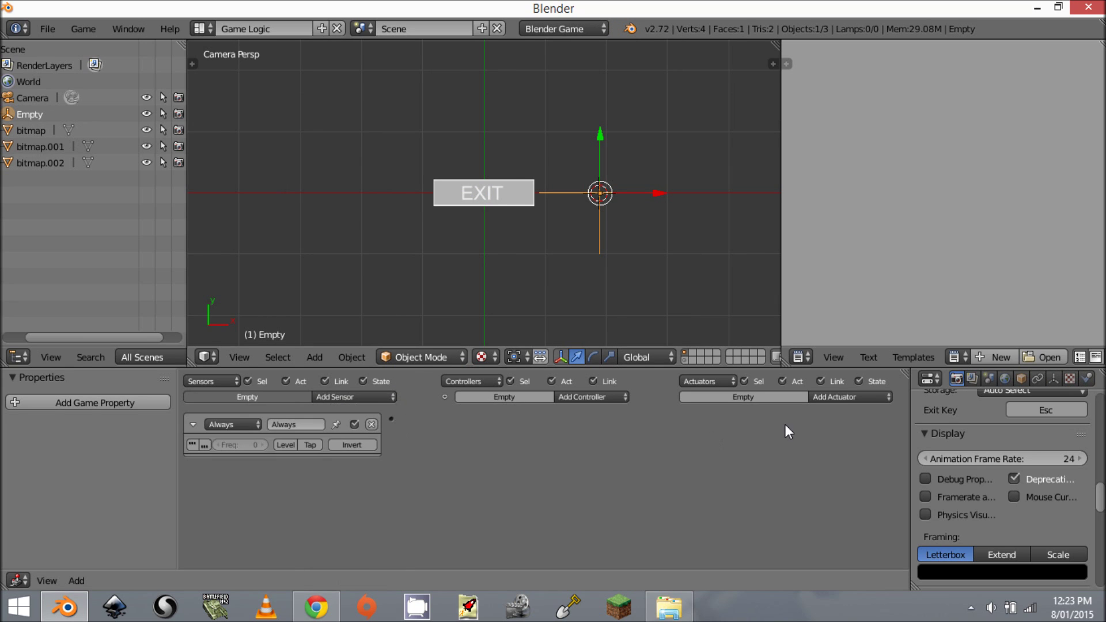
{"action": "left_click", "coordinate": [841, 398]}
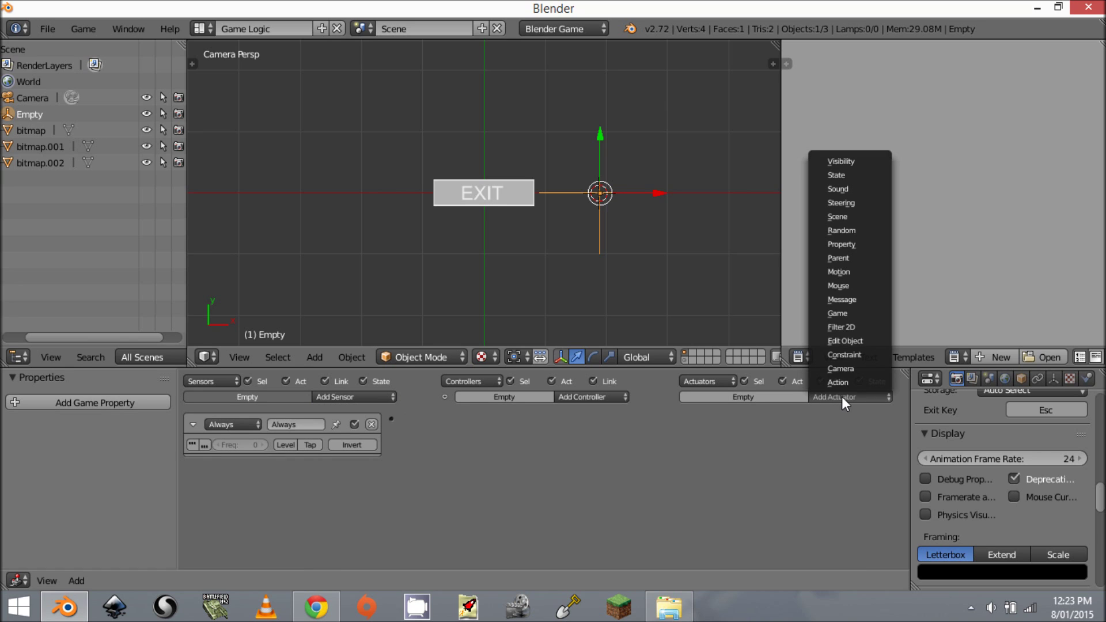
{"action": "left_click", "coordinate": [852, 285]}
{"action": "left_click_drag", "start_coordinate": [391, 419], "coordinate": [683, 419]}
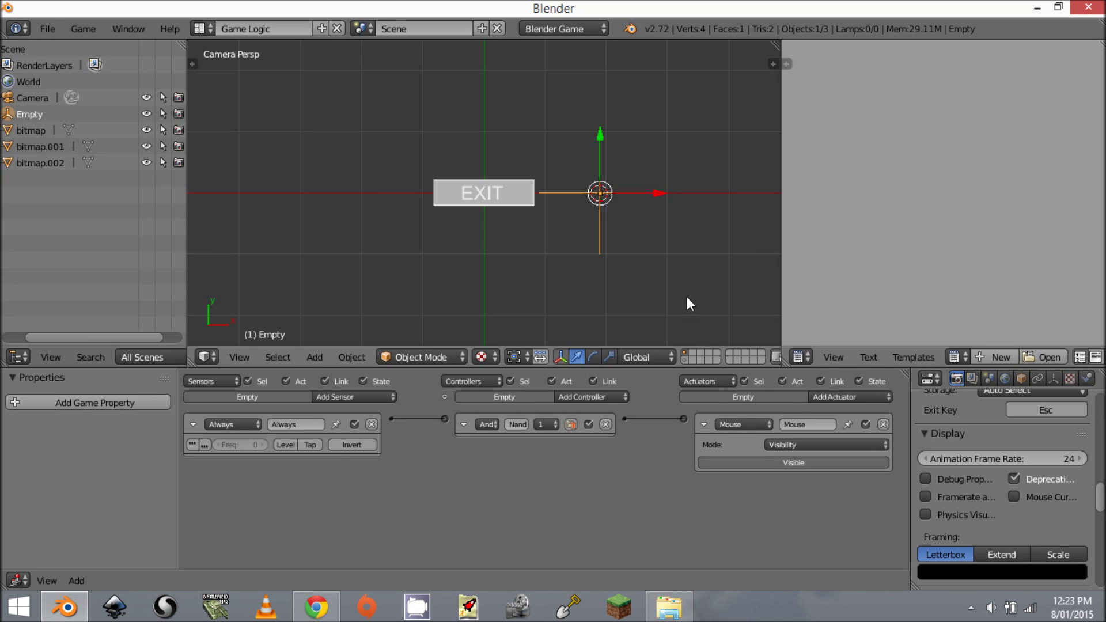
- Run the game to test the mouse cursor's visibility, and collapse the Empty's sensor, controller and actuator
{"action": "key", "text": "p"}
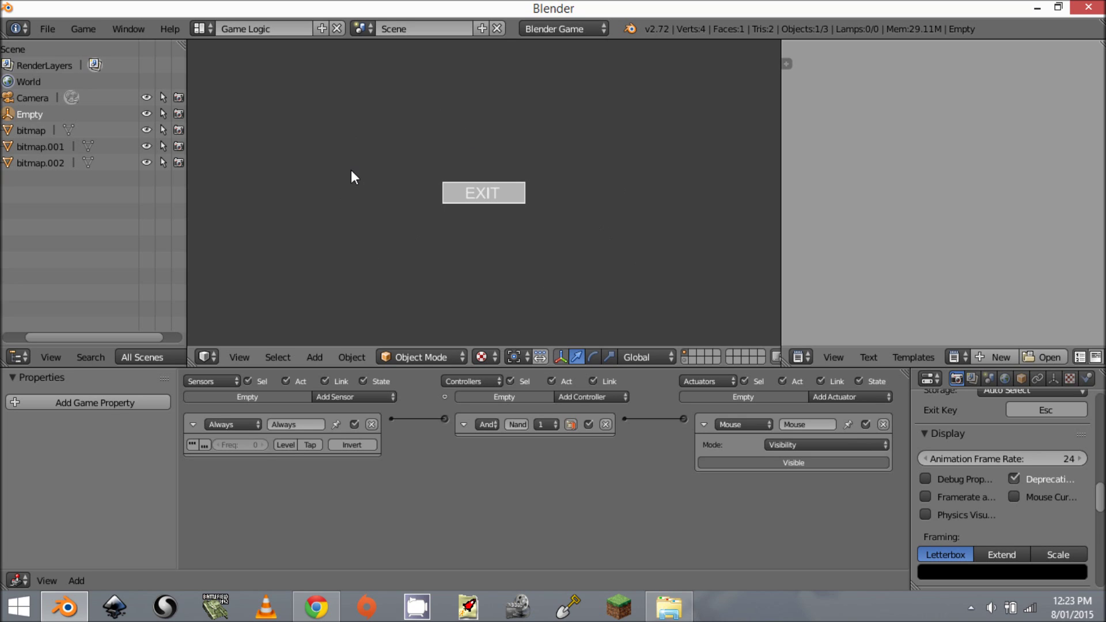
{"action": "key", "text": "Escape"}
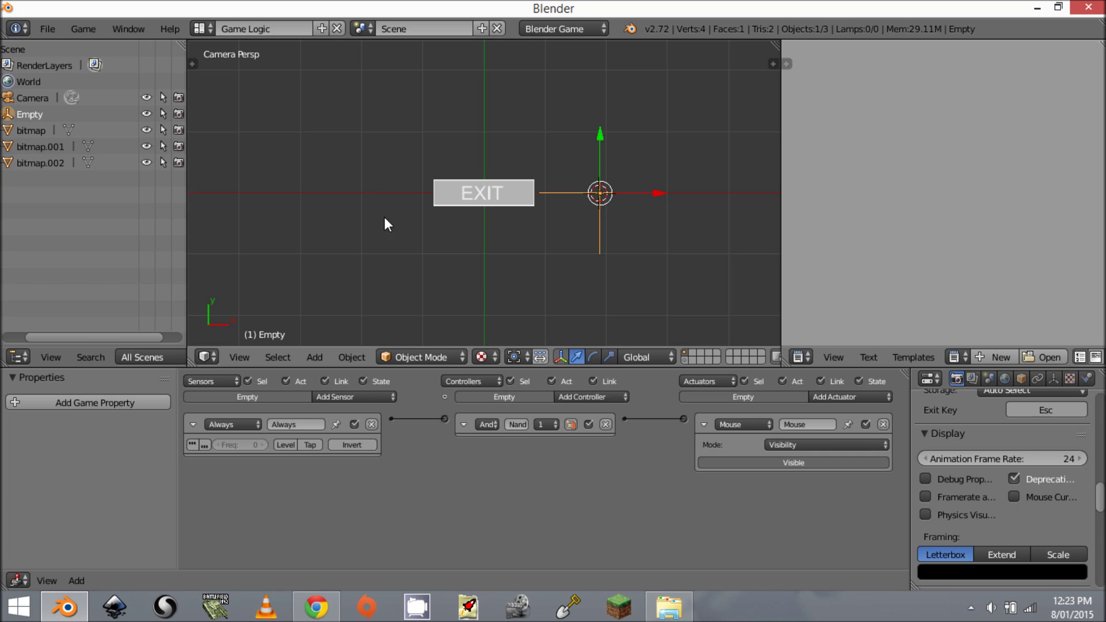
{"action": "left_click", "coordinate": [193, 425]}
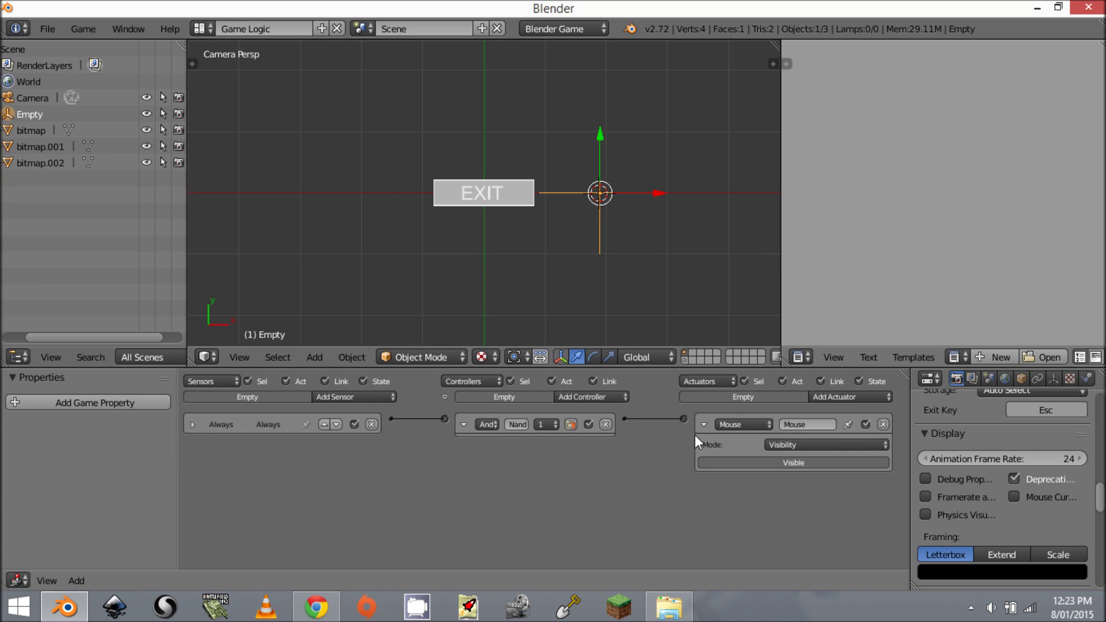
{"action": "left_click", "coordinate": [703, 425]}
{"action": "left_click", "coordinate": [461, 425]}
- Check the GLSL shading mode in the 3D view's properties and hide the properties again
{"action": "key", "text": "n"}
{"action": "scroll", "coordinate": [703, 212], "scroll_direction": "down", "scroll_amount": 5}
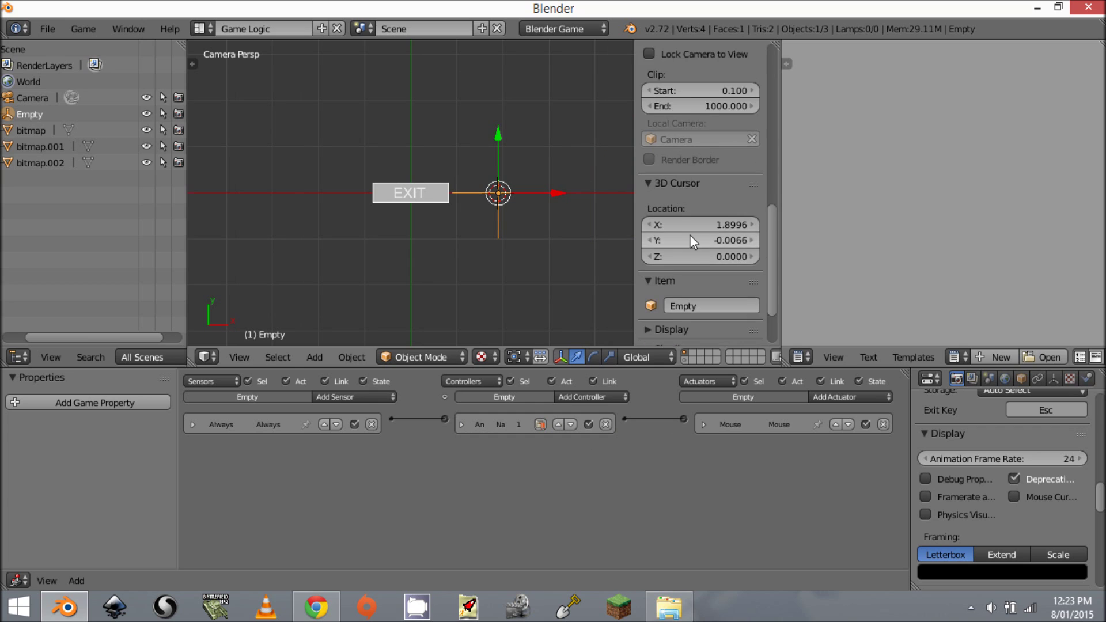
{"action": "scroll", "coordinate": [690, 234], "scroll_direction": "down", "scroll_amount": 3}
{"action": "left_click", "coordinate": [651, 278]}
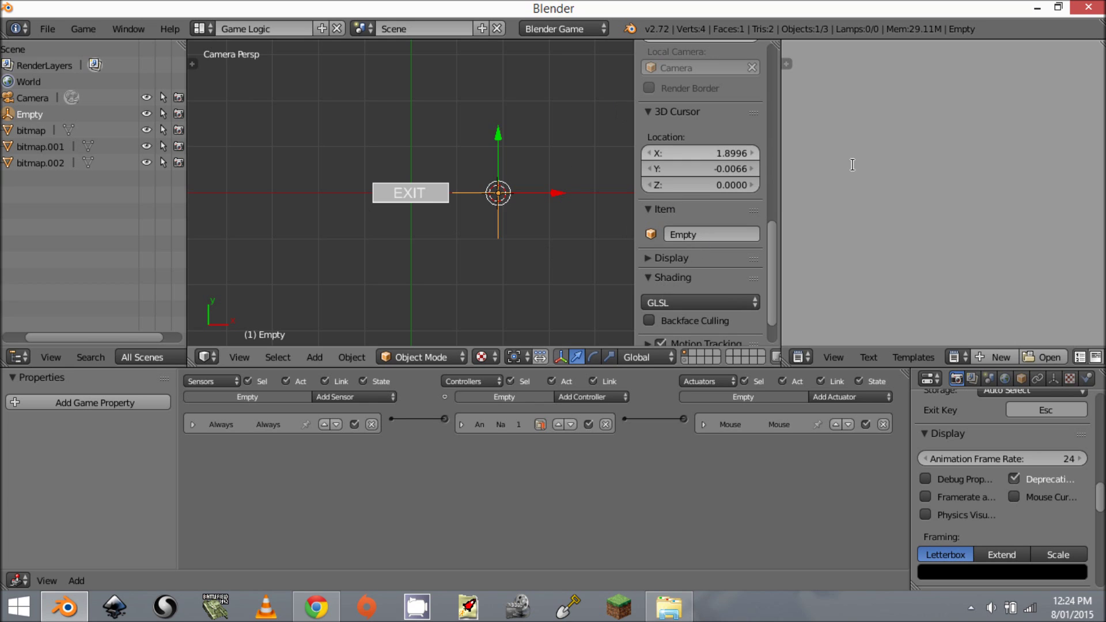
{"action": "key", "text": "n"}
{"action": "key", "text": "n"}
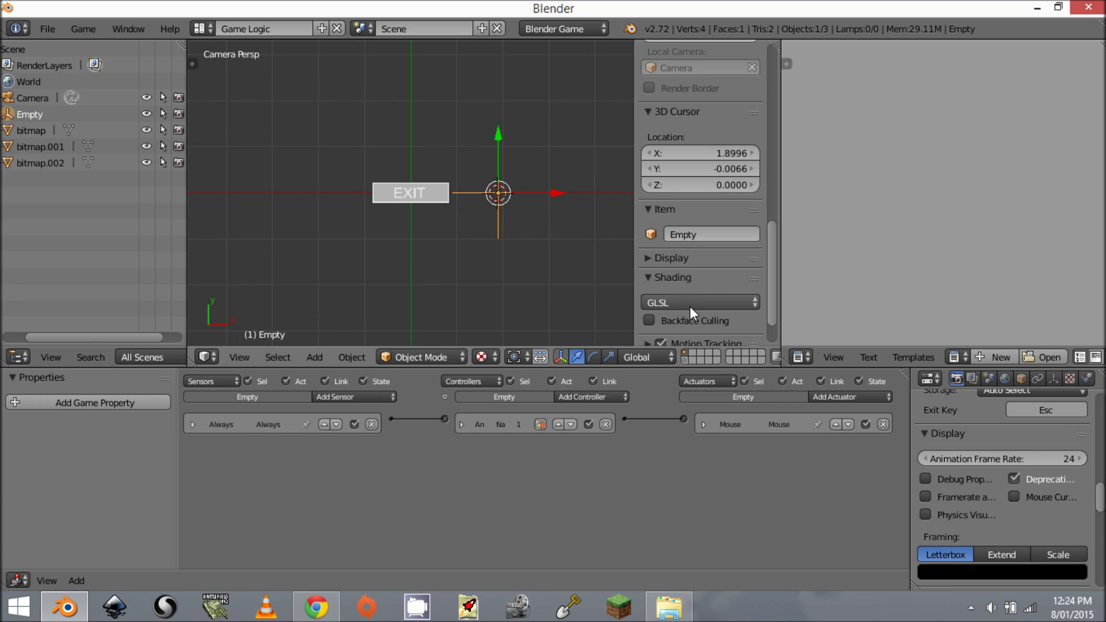
{"action": "key", "text": "n"}
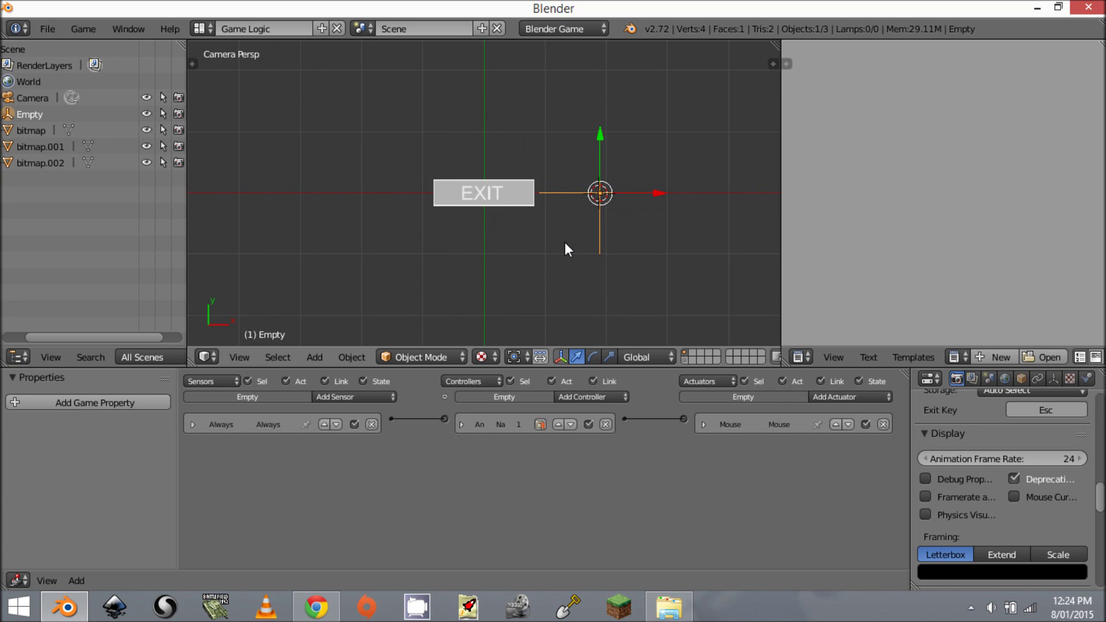
- Select the EXIT button and set its Game actuator to Start Game From File
{"action": "scroll", "coordinate": [555, 233], "scroll_direction": "down", "scroll_amount": 5}
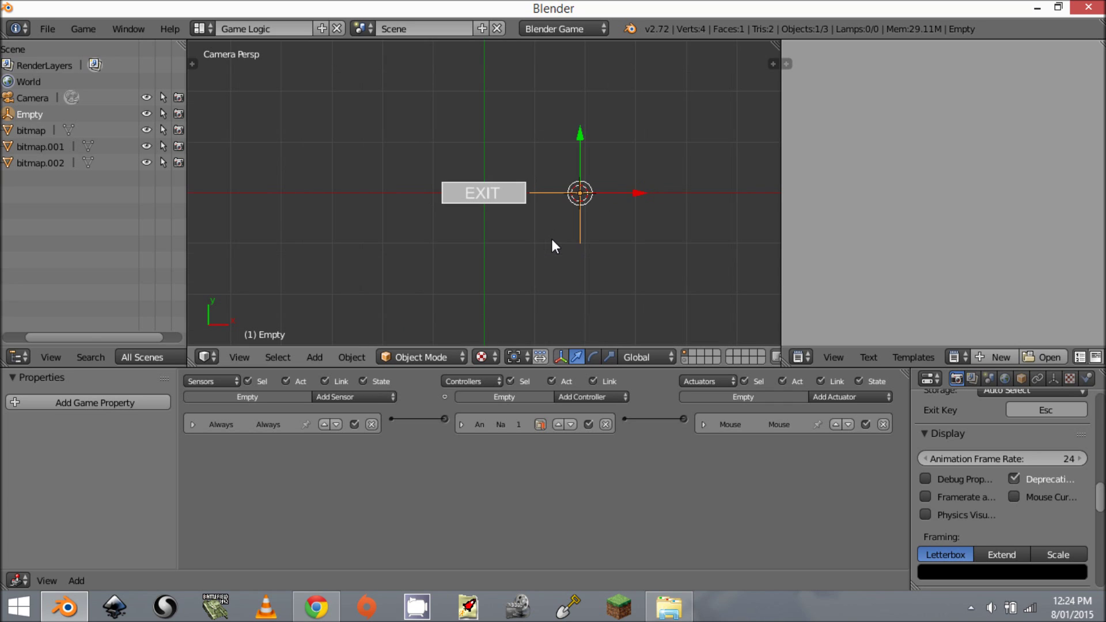
{"action": "scroll", "coordinate": [552, 236], "scroll_direction": "up", "scroll_amount": 4}
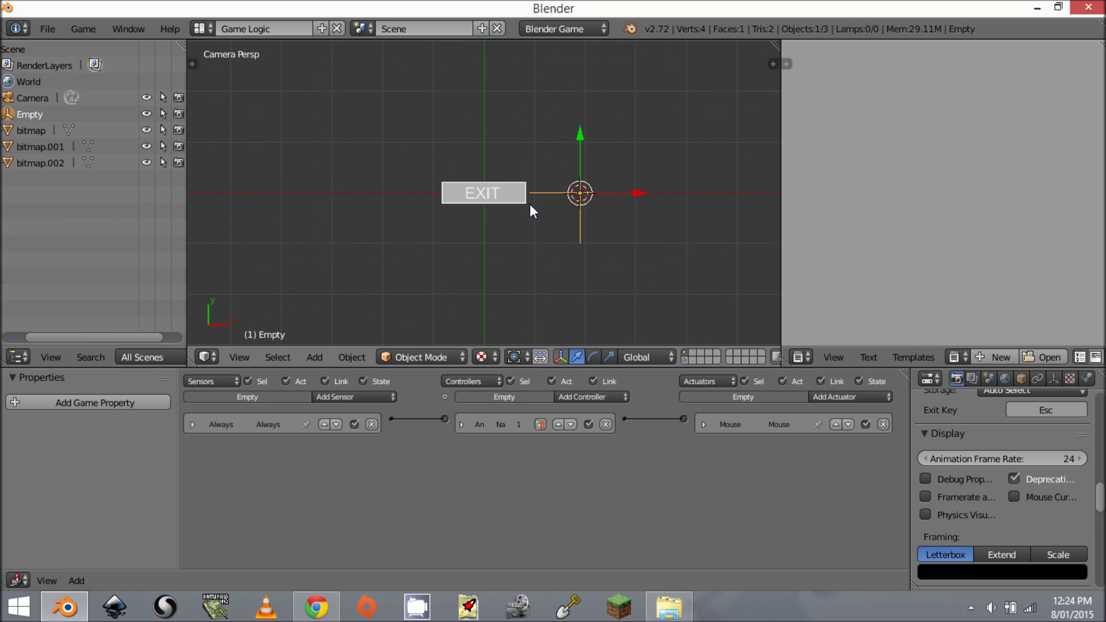
{"action": "right_click", "coordinate": [530, 204]}
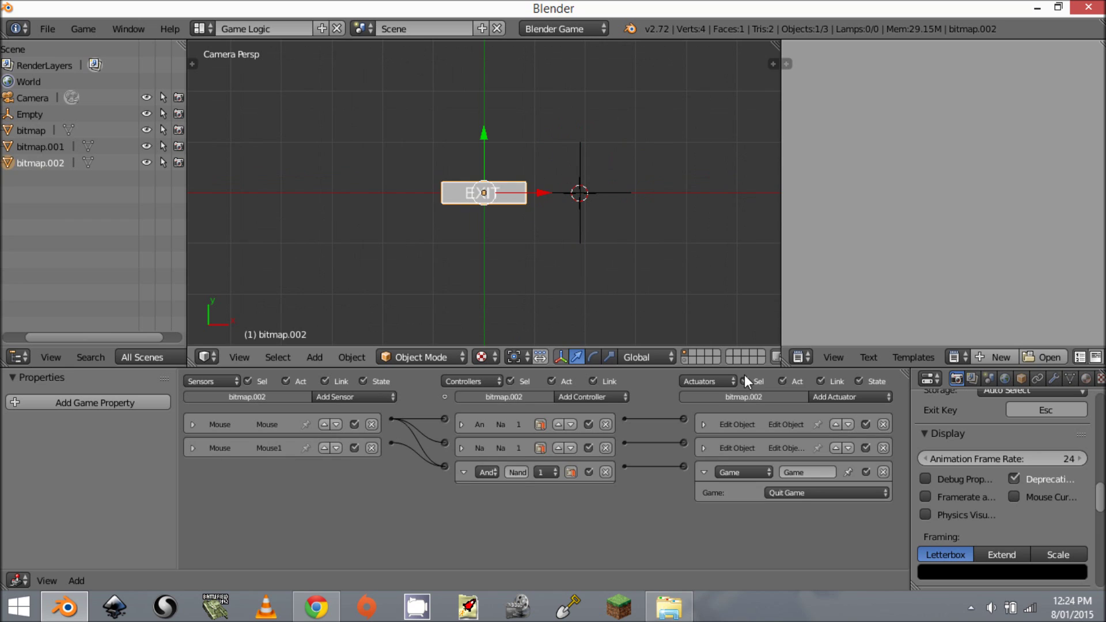
{"action": "left_click", "coordinate": [798, 488]}
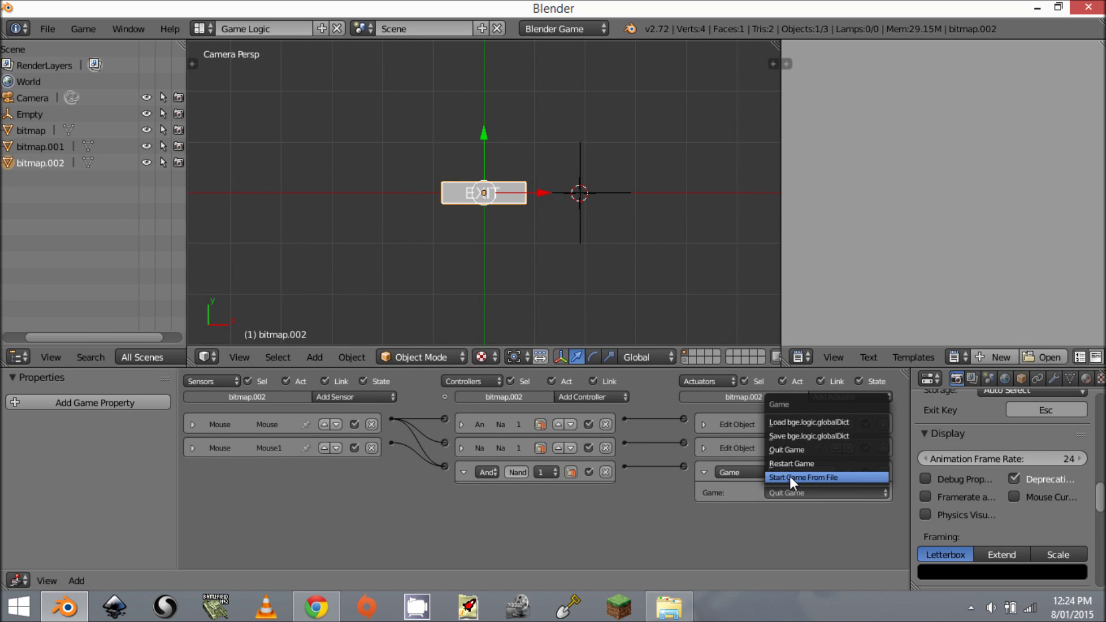
{"action": "left_click", "coordinate": [819, 479]}
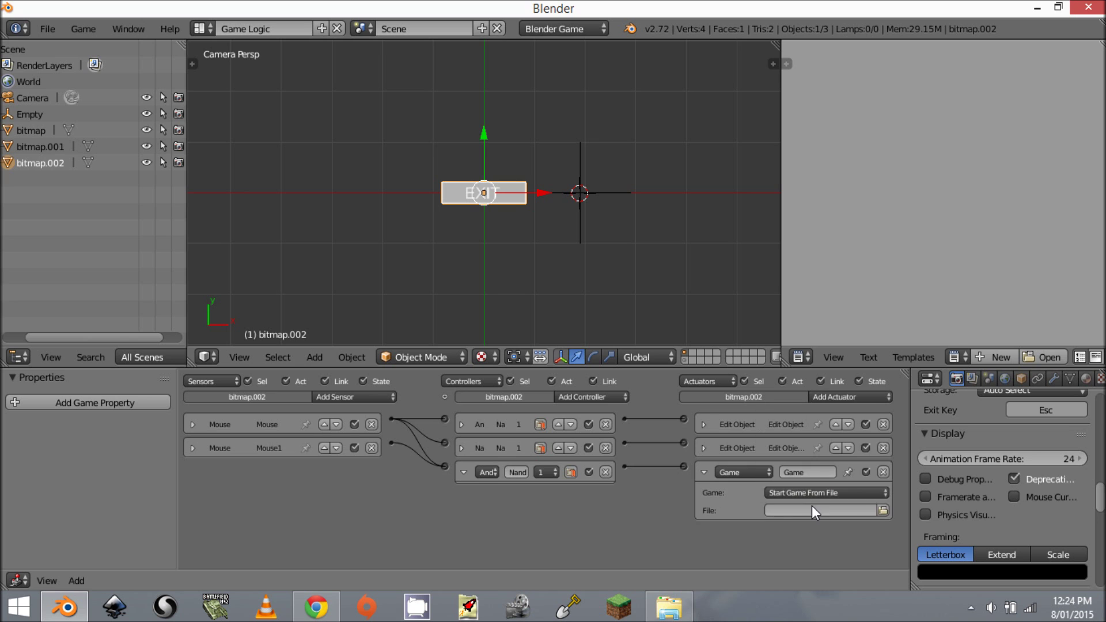
- Assign Gamegunrun.blend from the BGEDEV folder as the actuator's game file and test launching it from the running game
{"action": "left_click", "coordinate": [882, 511]}
{"action": "left_click", "coordinate": [50, 193]}
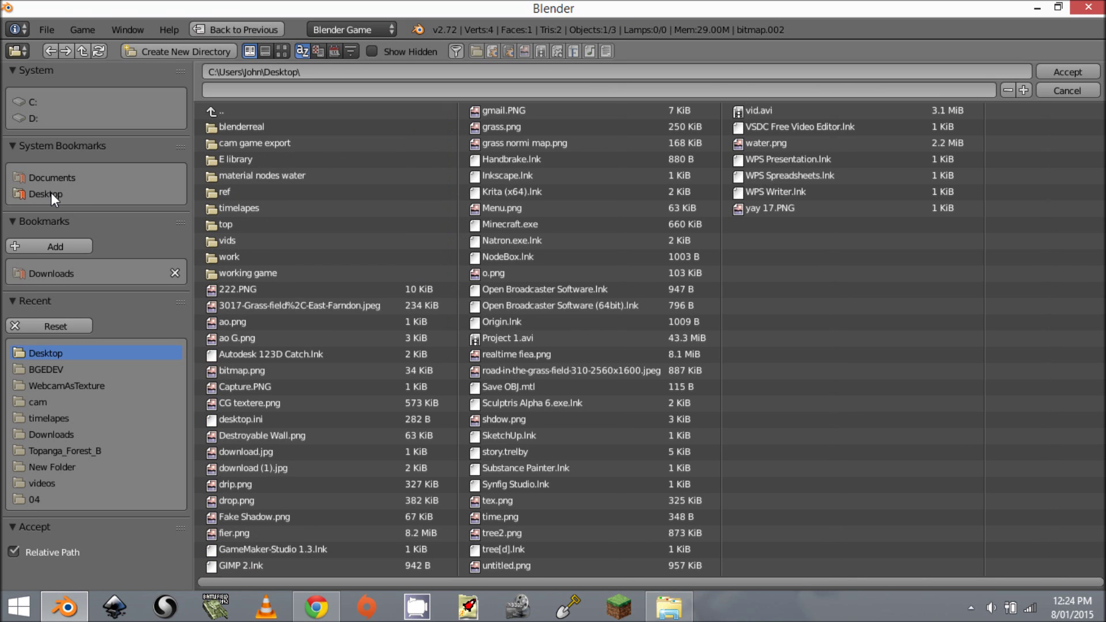
{"action": "left_click", "coordinate": [65, 369]}
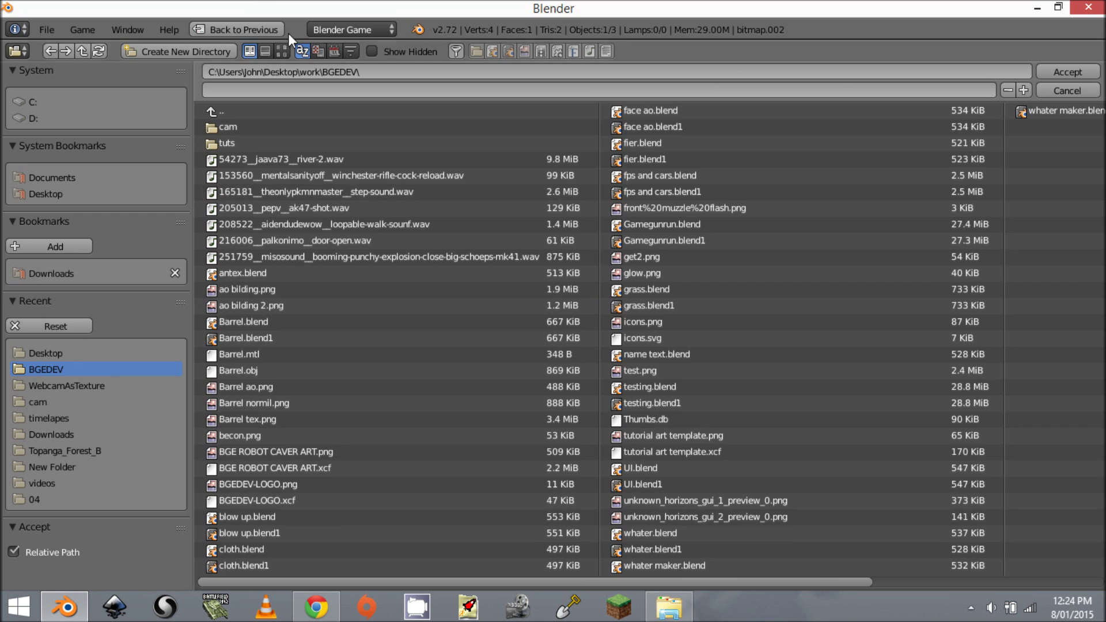
{"action": "left_click", "coordinate": [282, 51]}
{"action": "scroll", "coordinate": [340, 263], "scroll_direction": "down", "scroll_amount": 3}
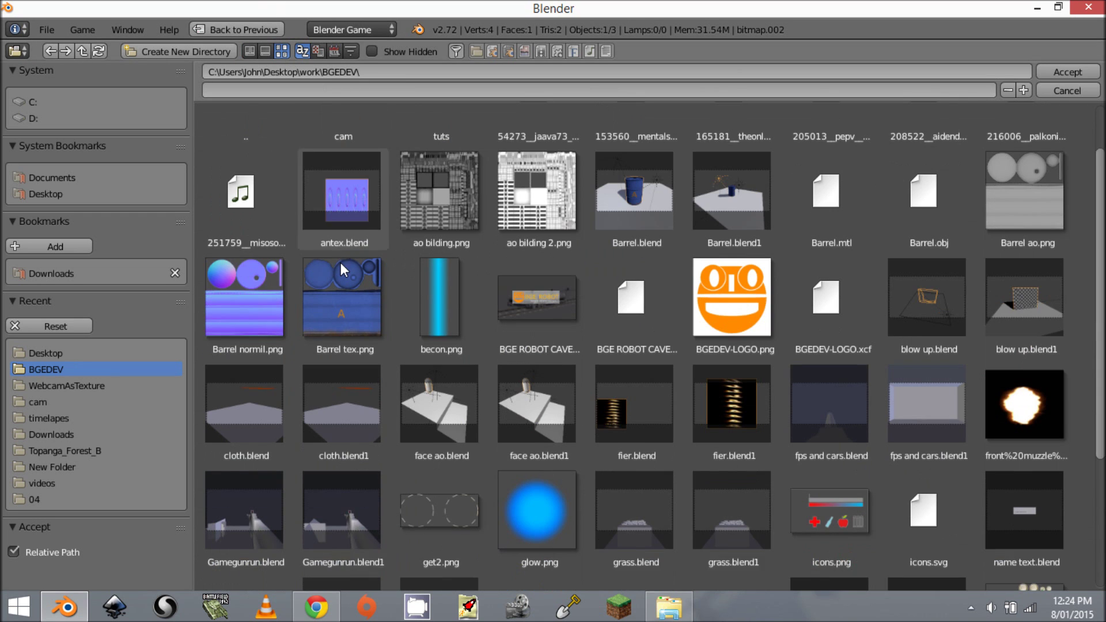
{"action": "left_click", "coordinate": [245, 484]}
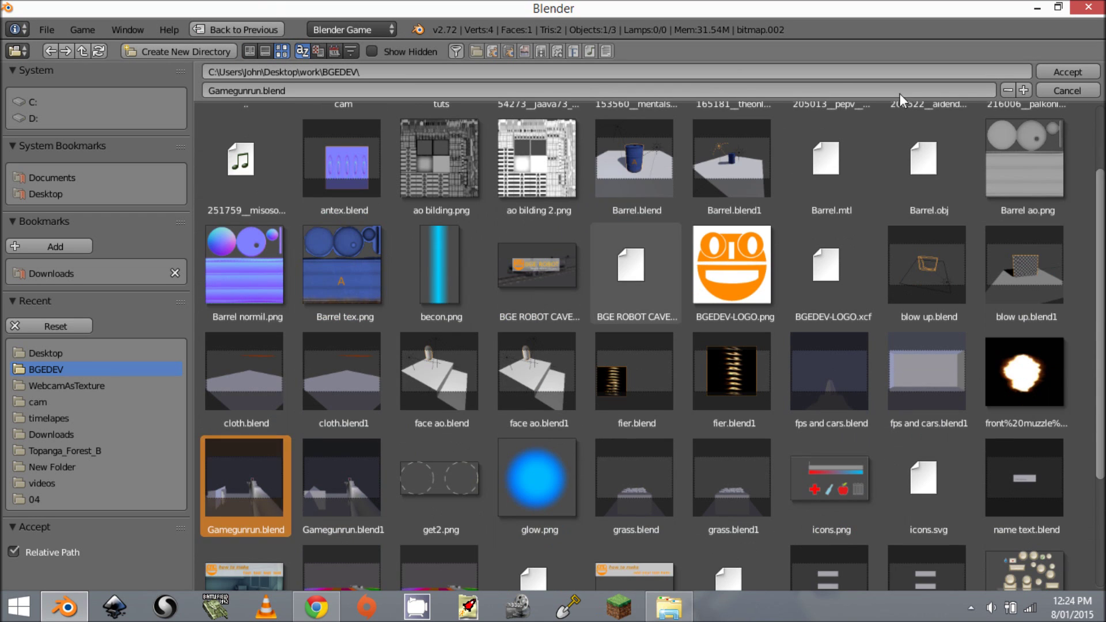
{"action": "left_click", "coordinate": [1067, 72]}
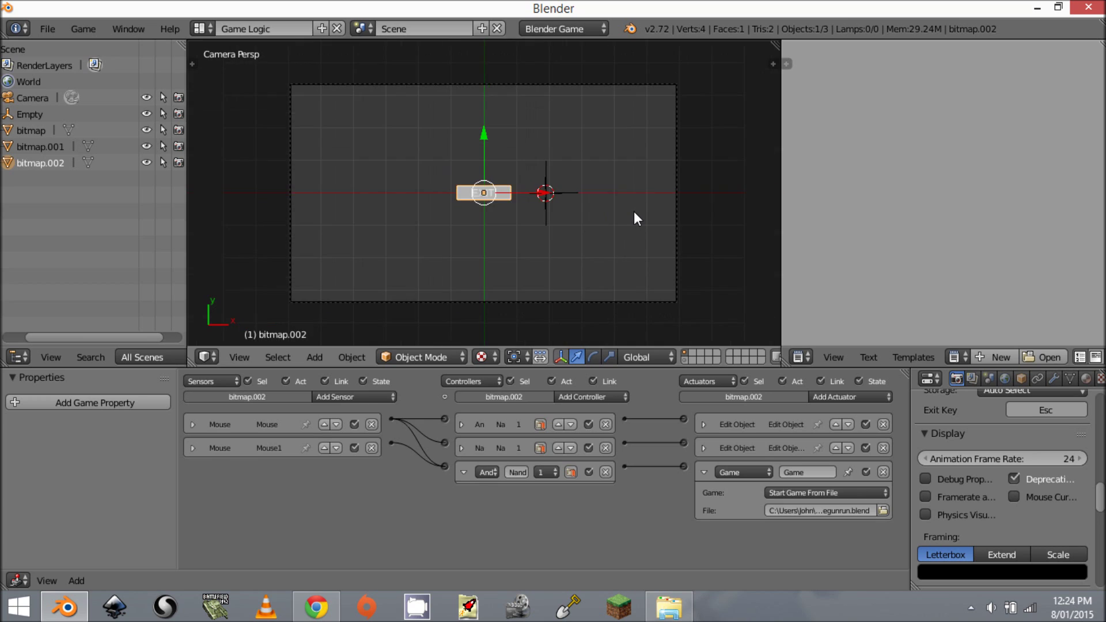
{"action": "key", "text": "p"}
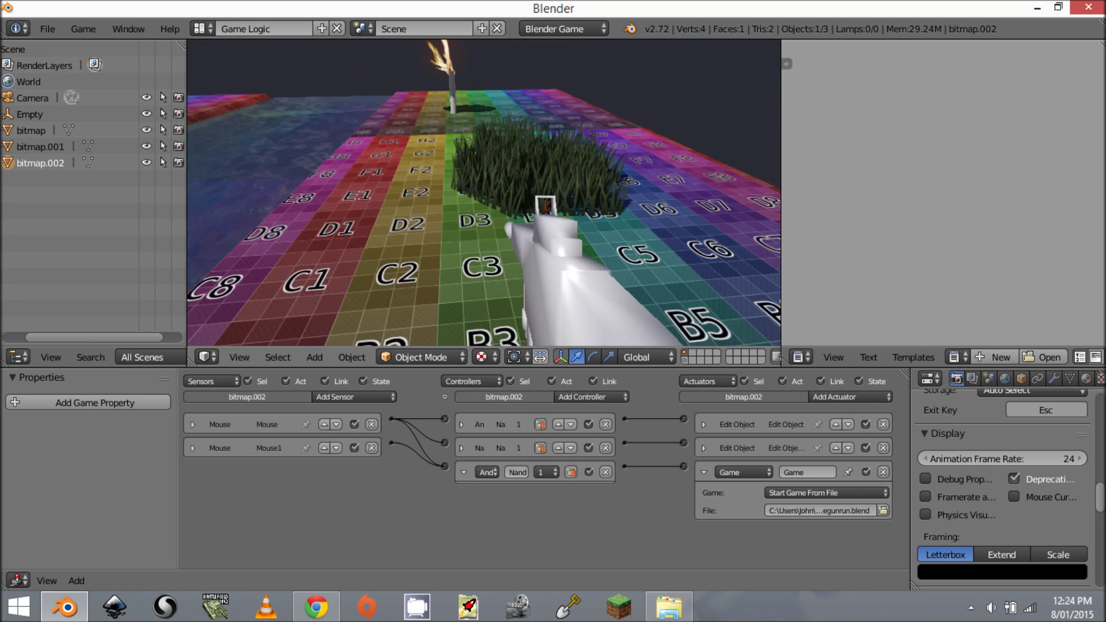
{"action": "key", "text": "Escape"}
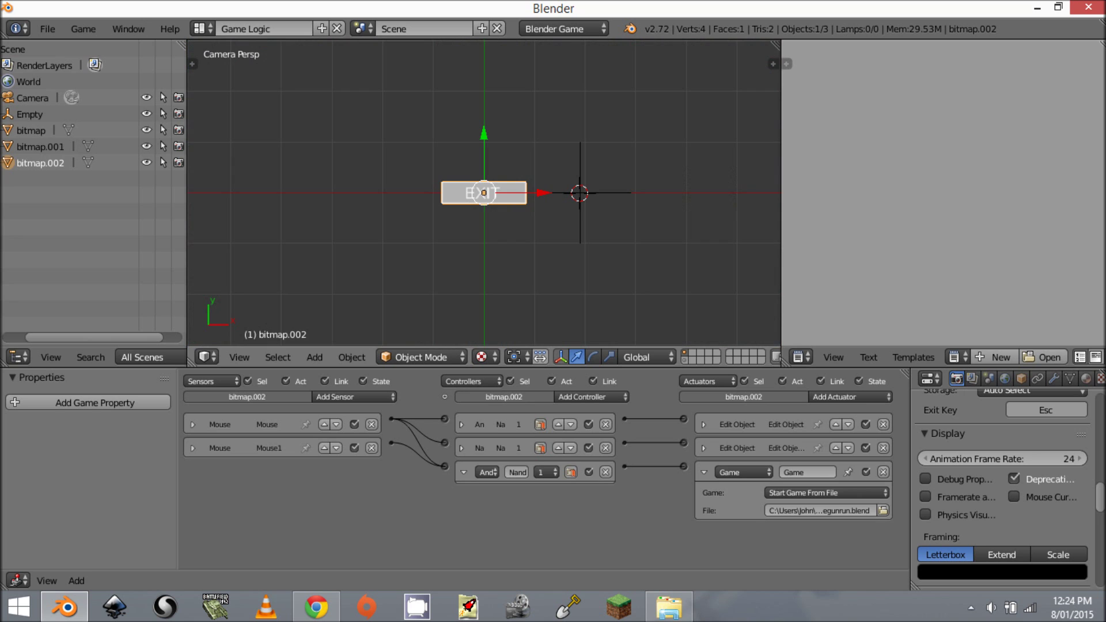